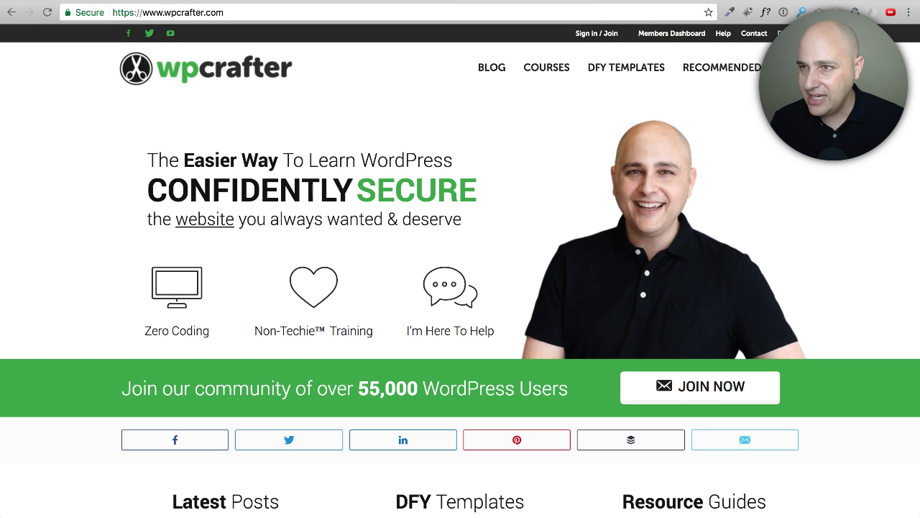
Open the Donation Forms feature page on the Give website and look through its sample form and feature descriptions.
{"action": "left_click", "coordinate": [672, 1]}
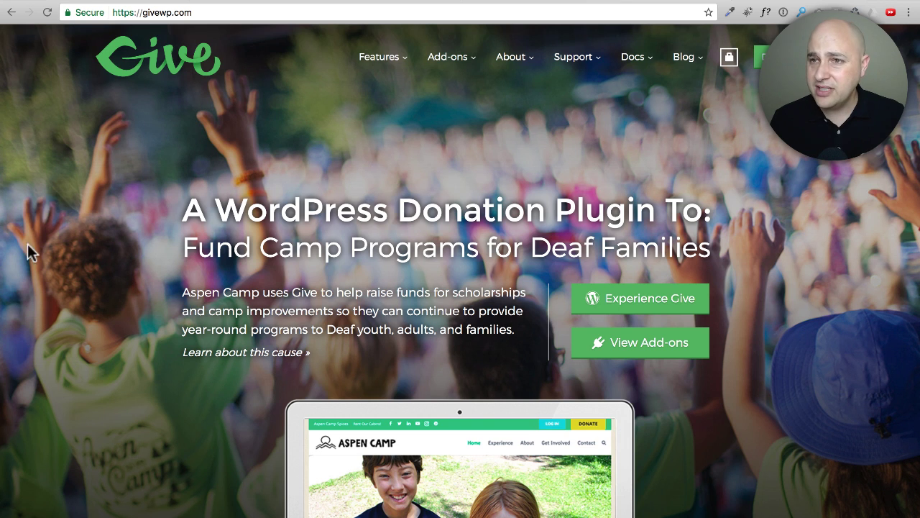
{"action": "mouse_move", "coordinate": [386, 60]}
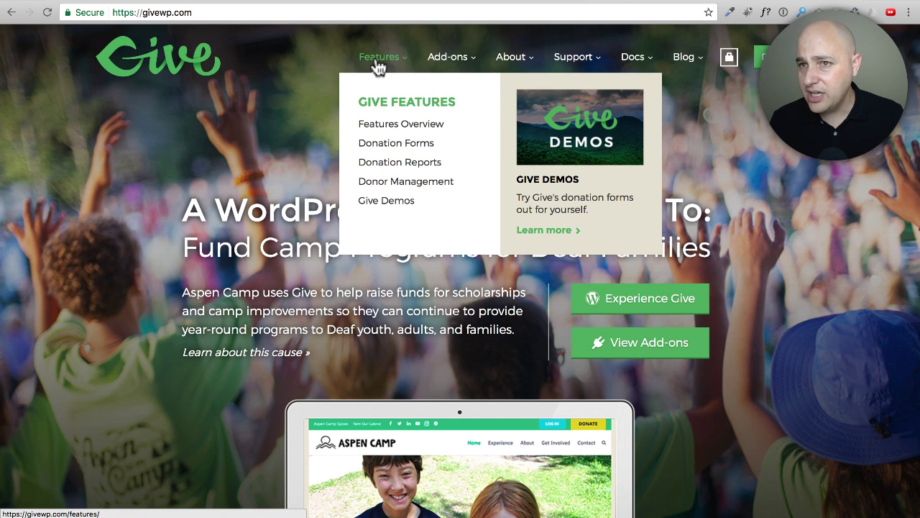
{"action": "left_click", "coordinate": [389, 150]}
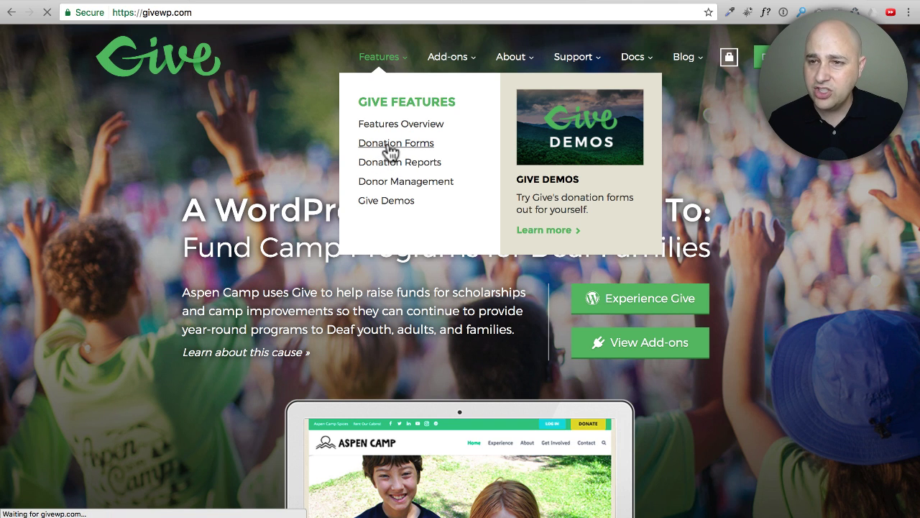
{"action": "scroll", "coordinate": [262, 186], "scroll_direction": "down", "scroll_amount": 5}
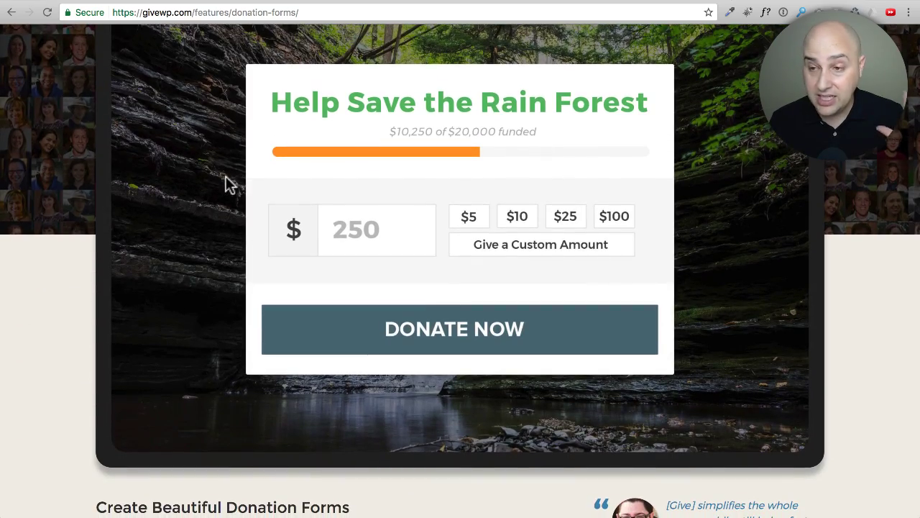
{"action": "scroll", "coordinate": [225, 185], "scroll_direction": "down", "scroll_amount": 5}
{"action": "scroll", "coordinate": [226, 184], "scroll_direction": "up", "scroll_amount": 4}
{"action": "scroll", "coordinate": [225, 176], "scroll_direction": "up", "scroll_amount": 1}
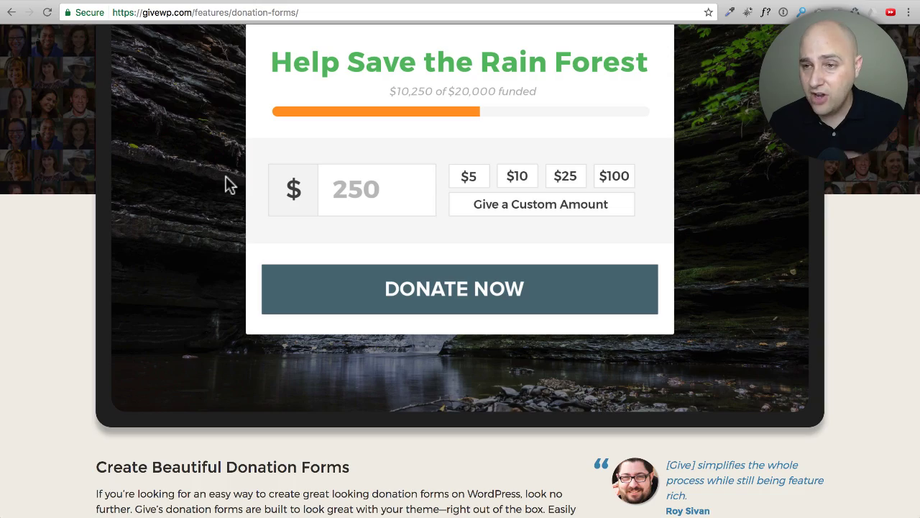
{"action": "scroll", "coordinate": [227, 184], "scroll_direction": "down", "scroll_amount": 8}
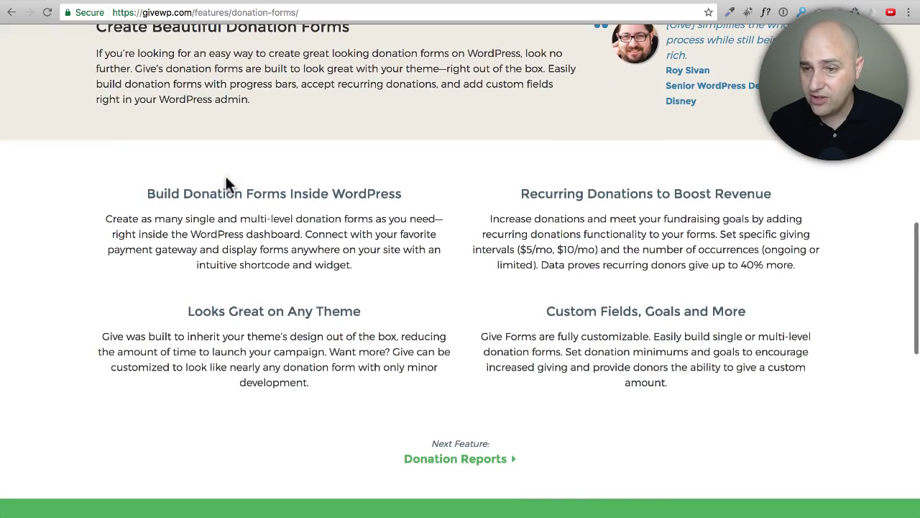
{"action": "scroll", "coordinate": [226, 185], "scroll_direction": "down", "scroll_amount": 5}
{"action": "scroll", "coordinate": [280, 205], "scroll_direction": "up", "scroll_amount": 20}
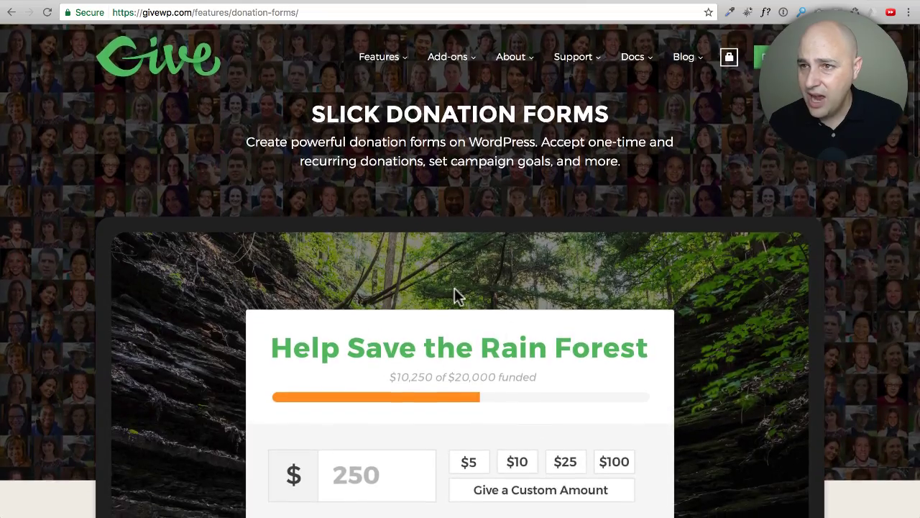
{"action": "scroll", "coordinate": [454, 295], "scroll_direction": "down", "scroll_amount": 4}
{"action": "scroll", "coordinate": [436, 292], "scroll_direction": "up", "scroll_amount": 4}
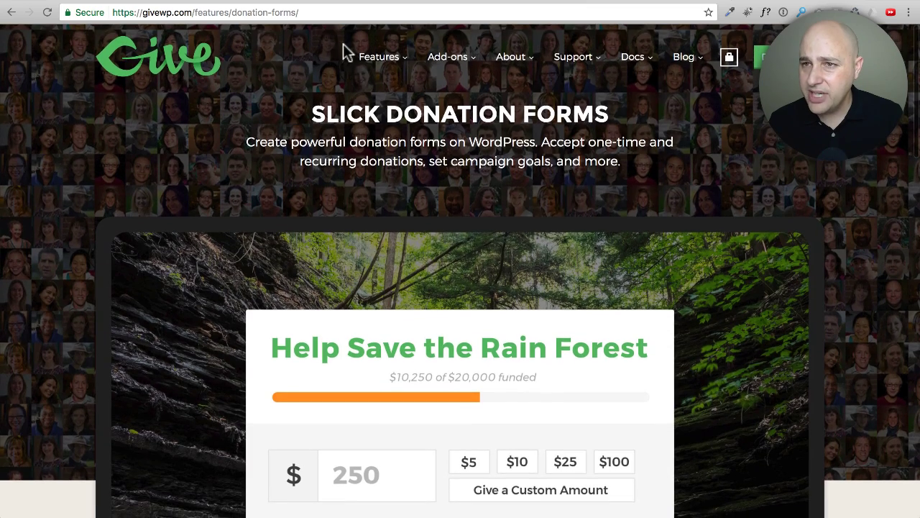
Open the Give Demos page and look over the available donation form demos.
{"action": "left_click", "coordinate": [373, 201]}
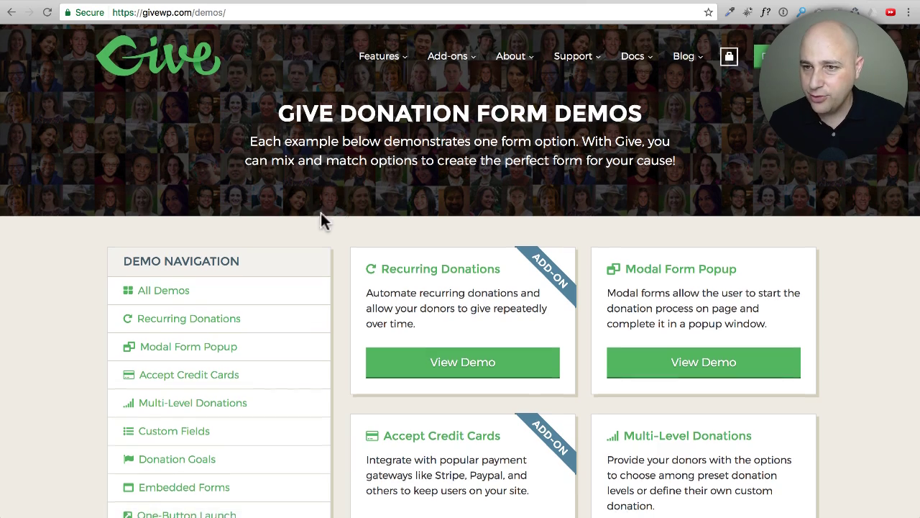
{"action": "scroll", "coordinate": [322, 219], "scroll_direction": "down", "scroll_amount": 5}
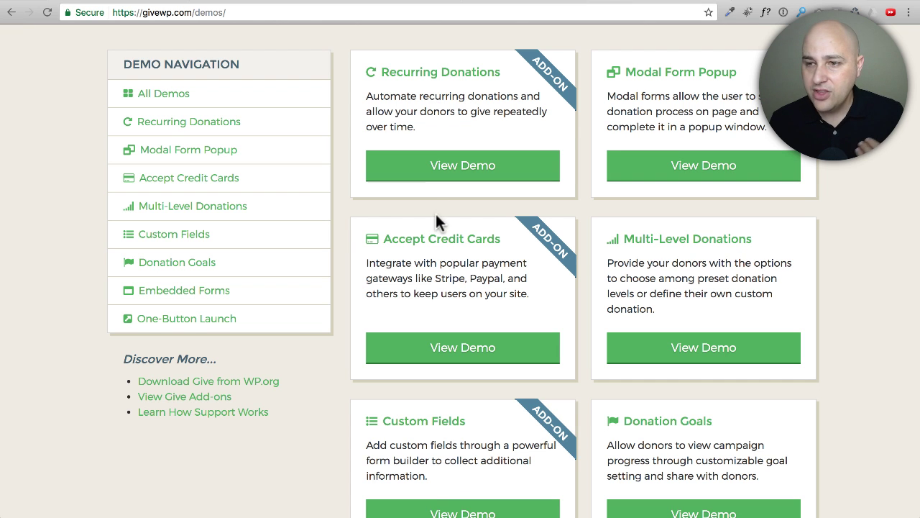
{"action": "scroll", "coordinate": [442, 277], "scroll_direction": "down", "scroll_amount": 4}
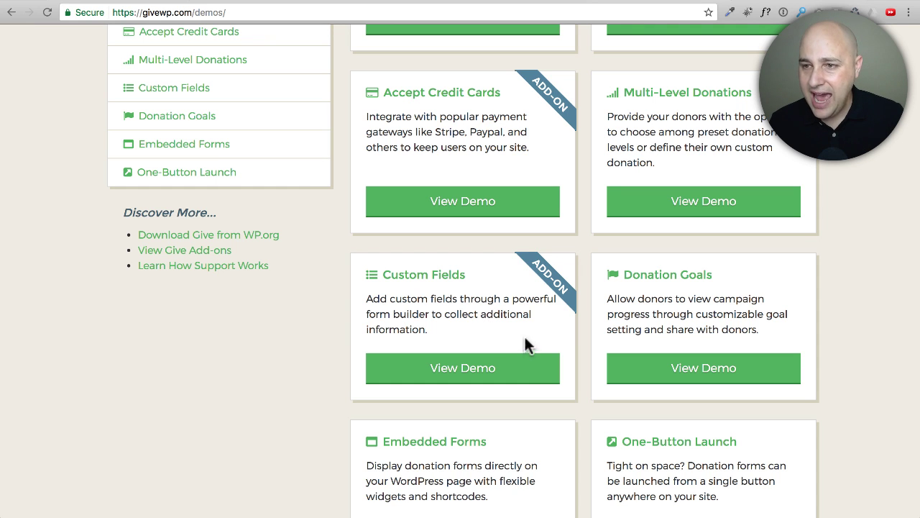
{"action": "scroll", "coordinate": [527, 316], "scroll_direction": "up", "scroll_amount": 3}
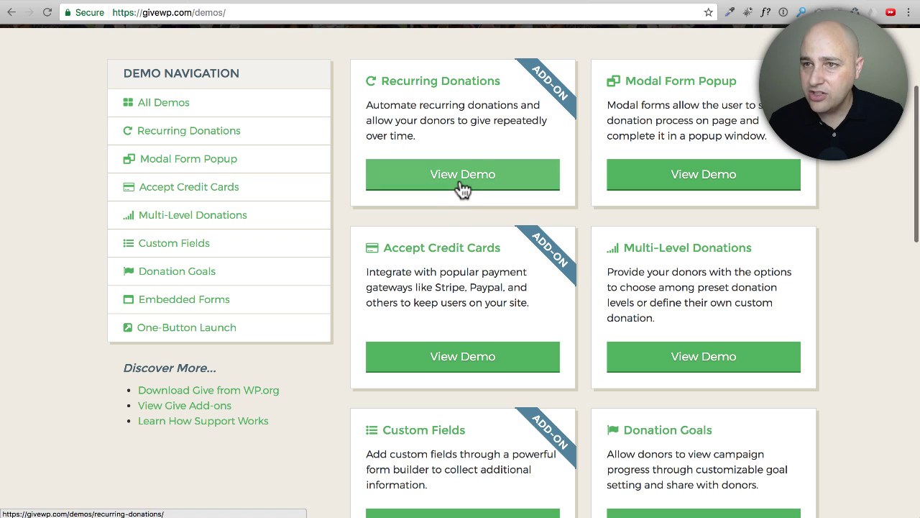
Examine the amount, monthly option and donor fields in the Recurring Donations demo, and return to the demos overview.
{"action": "left_click", "coordinate": [460, 179]}
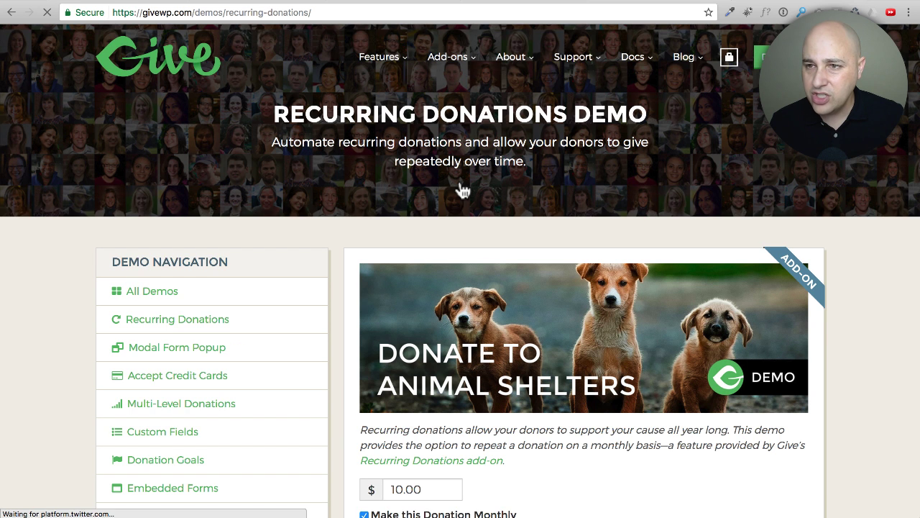
{"action": "scroll", "coordinate": [463, 189], "scroll_direction": "down", "scroll_amount": 3}
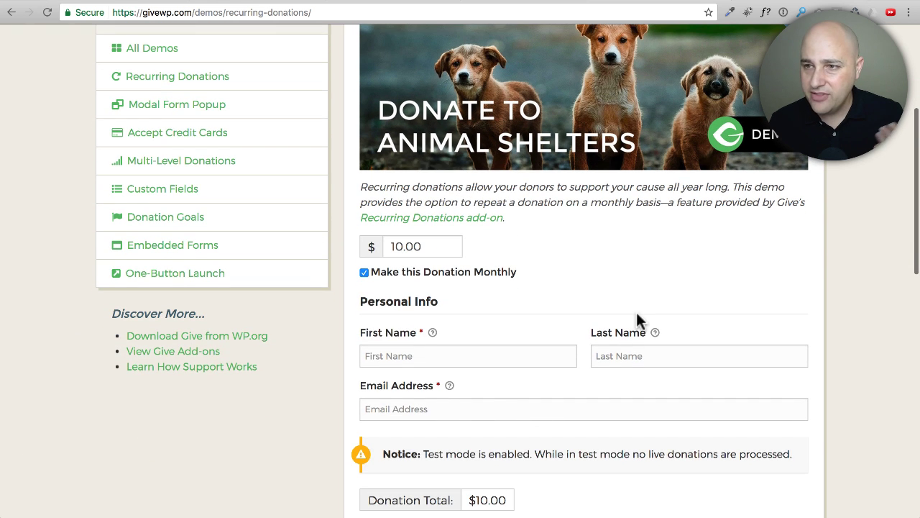
{"action": "scroll", "coordinate": [636, 313], "scroll_direction": "down", "scroll_amount": 1}
{"action": "left_click", "coordinate": [394, 163]}
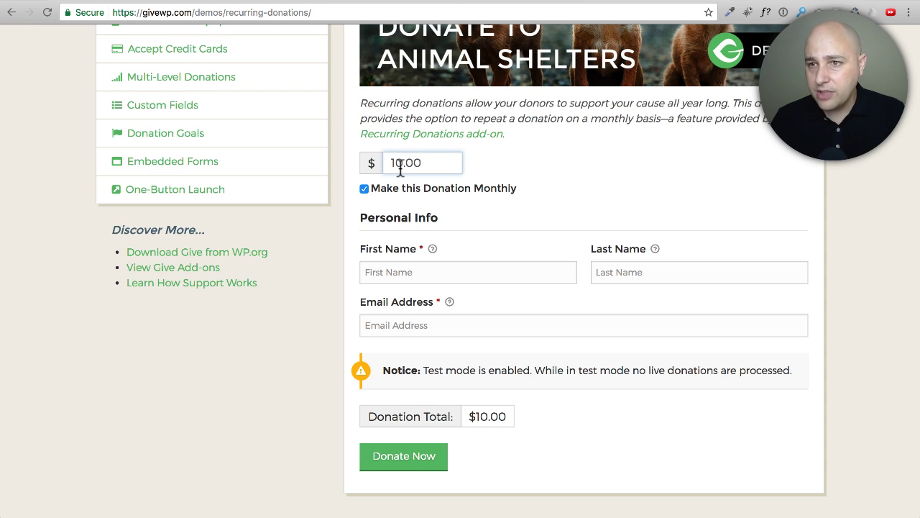
{"action": "scroll", "coordinate": [450, 243], "scroll_direction": "down", "scroll_amount": 1}
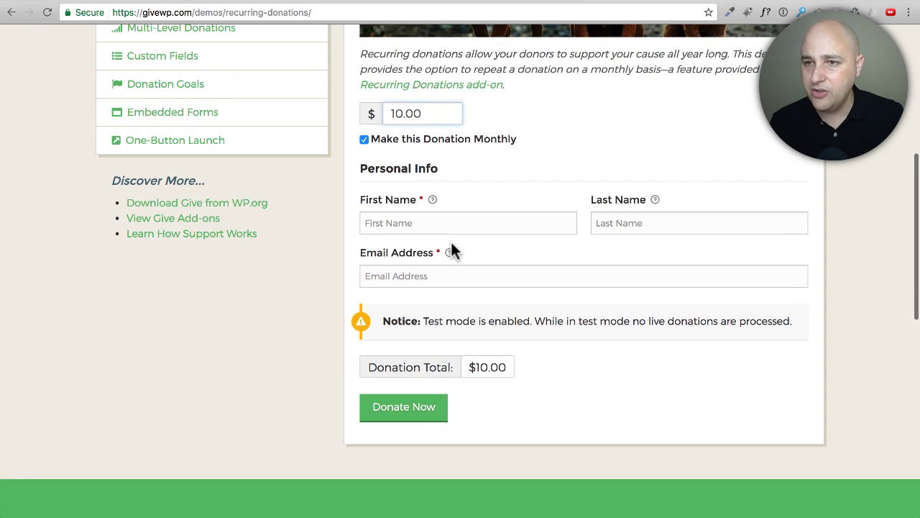
{"action": "mouse_move", "coordinate": [452, 256]}
{"action": "scroll", "coordinate": [446, 326], "scroll_direction": "up", "scroll_amount": 8}
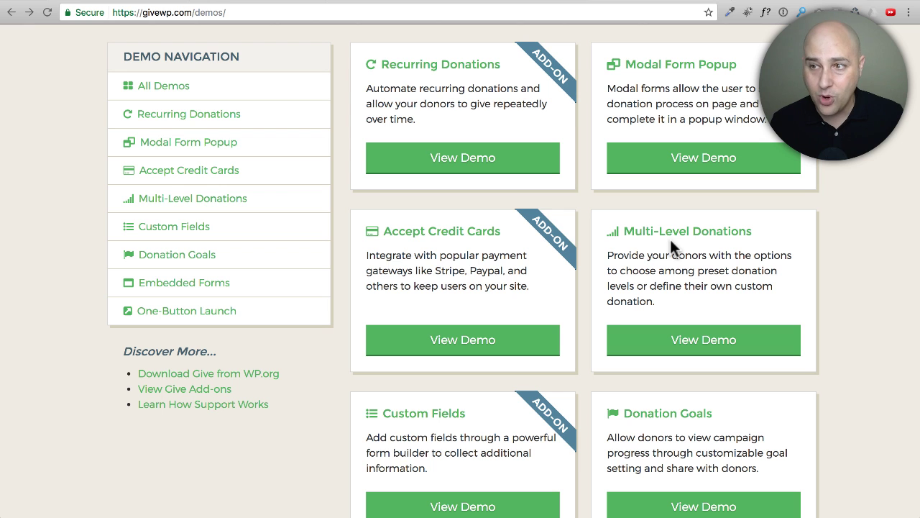
Open the Multi-Level Donations demo and view its donation form.
{"action": "left_click", "coordinate": [713, 345]}
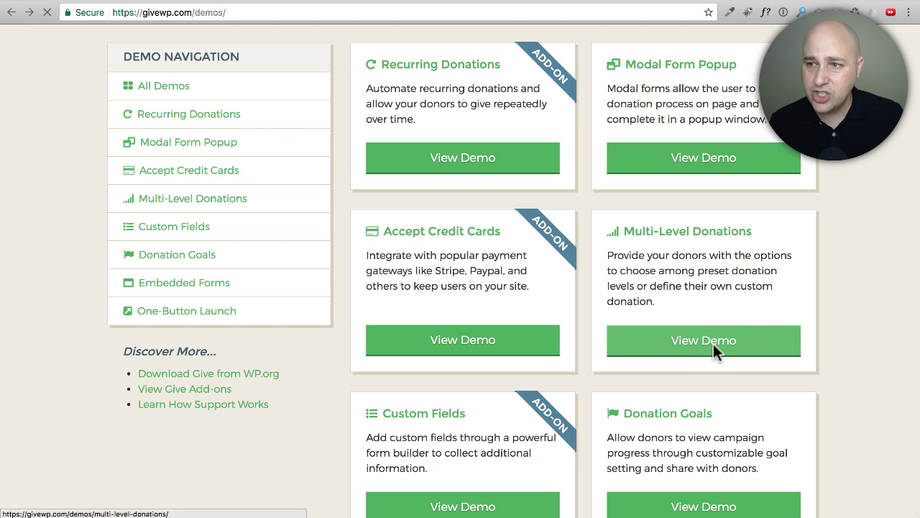
{"action": "scroll", "coordinate": [539, 316], "scroll_direction": "down", "scroll_amount": 4}
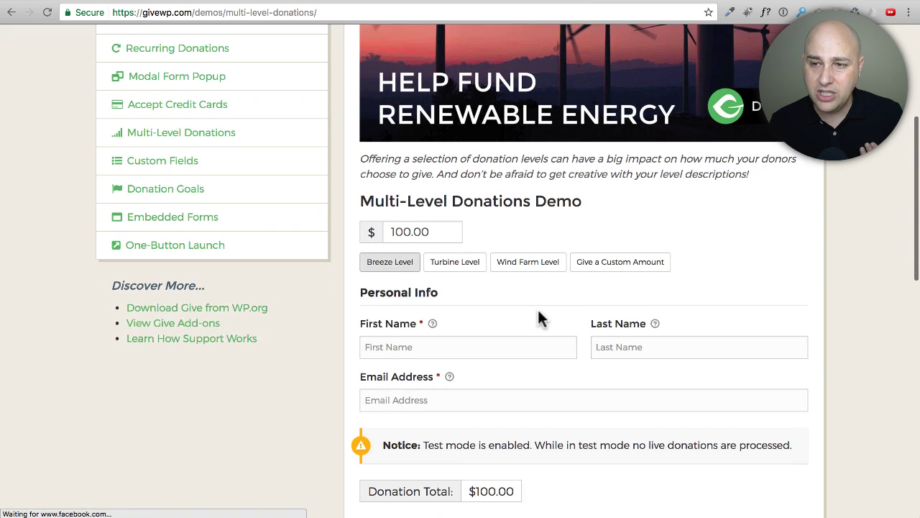
{"action": "scroll", "coordinate": [539, 316], "scroll_direction": "down", "scroll_amount": 1}
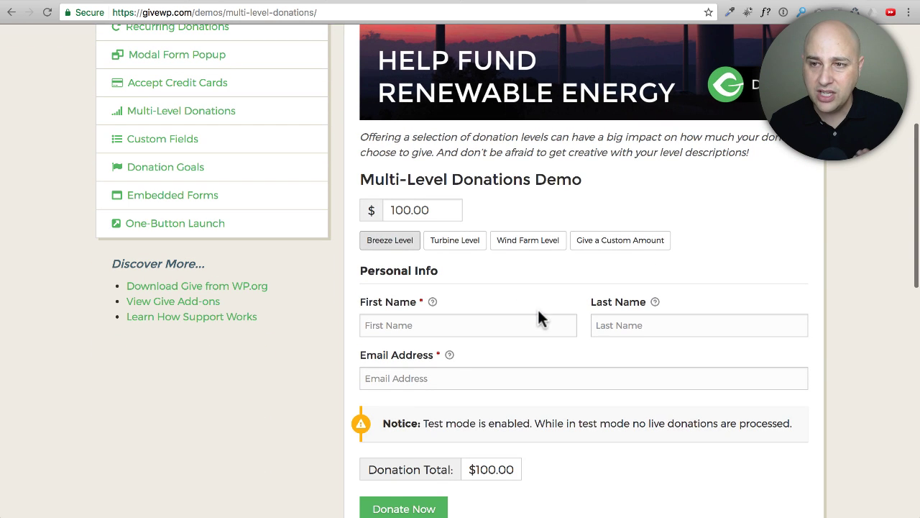
Try the Breeze, Turbine, Wind Farm and custom amount options of the demo form, ending on Wind Farm Level.
{"action": "left_click", "coordinate": [445, 244]}
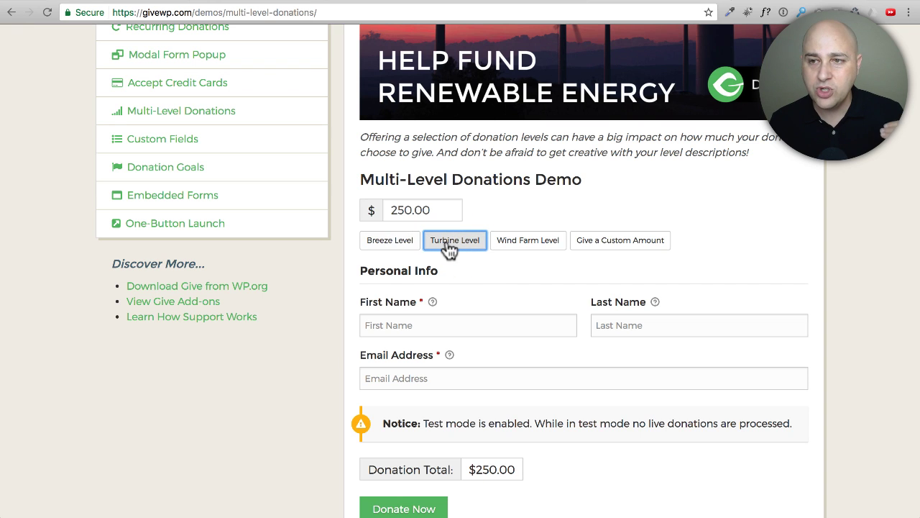
{"action": "left_click", "coordinate": [541, 245]}
{"action": "left_click", "coordinate": [619, 242]}
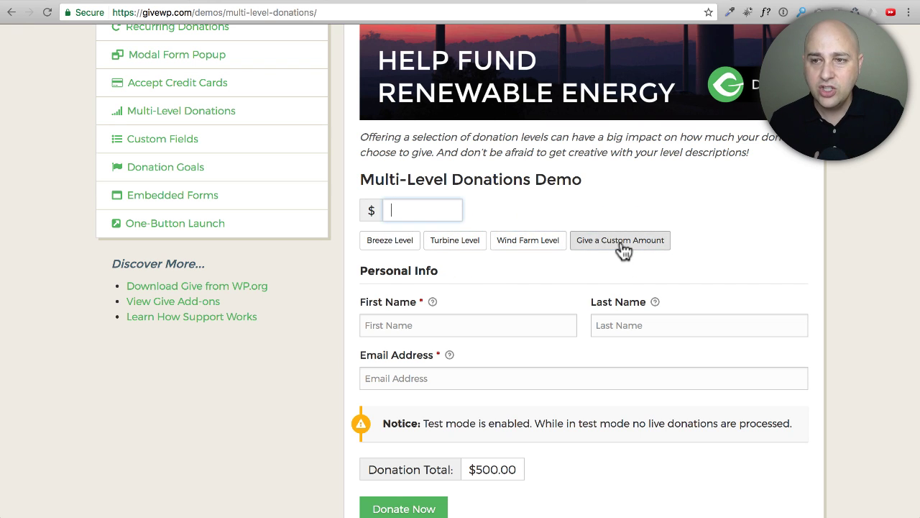
{"action": "left_click", "coordinate": [544, 248]}
{"action": "left_click", "coordinate": [456, 246]}
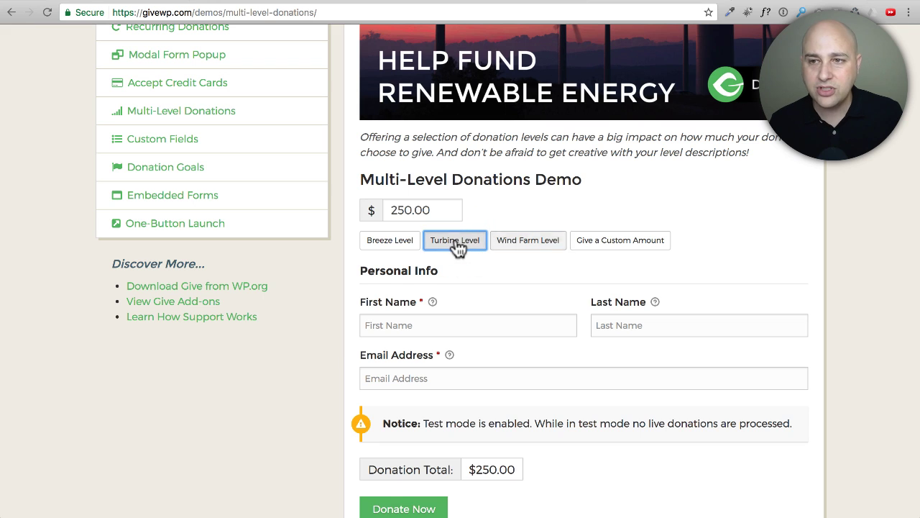
{"action": "left_click", "coordinate": [391, 246]}
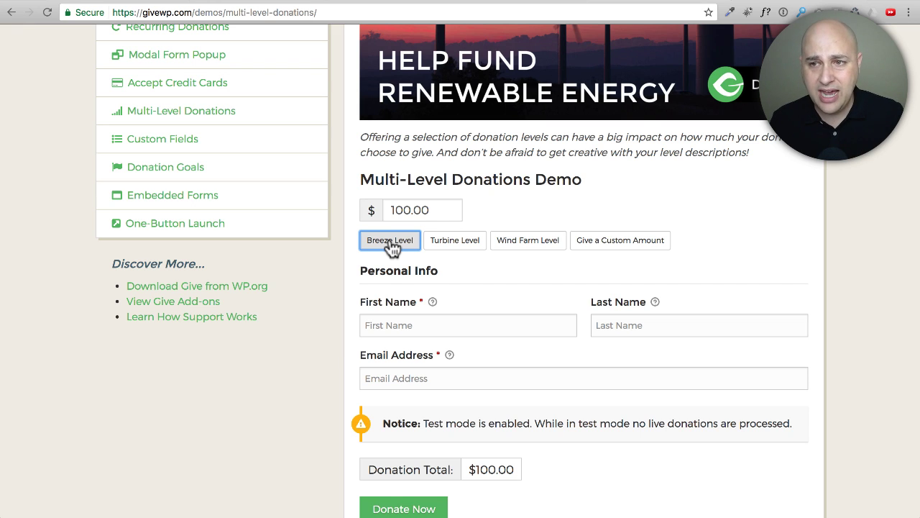
{"action": "left_click", "coordinate": [468, 256]}
{"action": "left_click", "coordinate": [516, 262]}
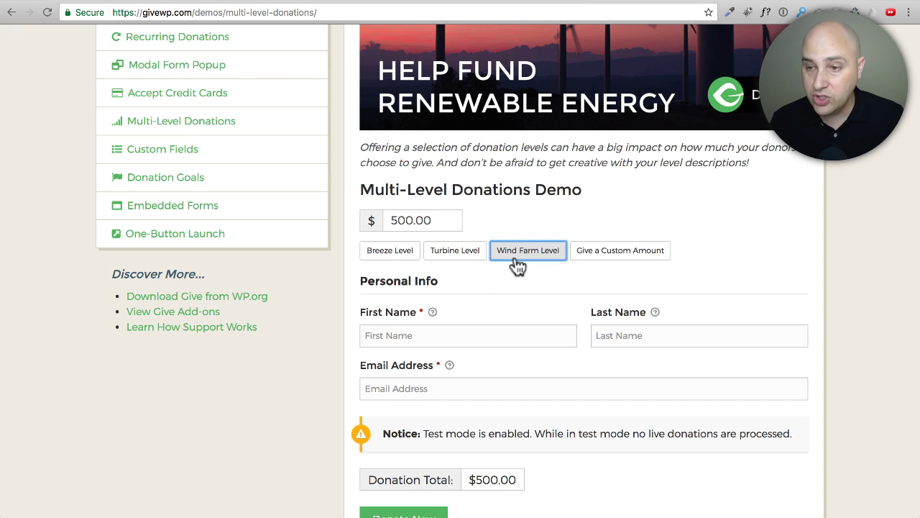
Look over the rest of the multi-level donation form and return to the demos overview.
{"action": "scroll", "coordinate": [518, 266], "scroll_direction": "down", "scroll_amount": 3}
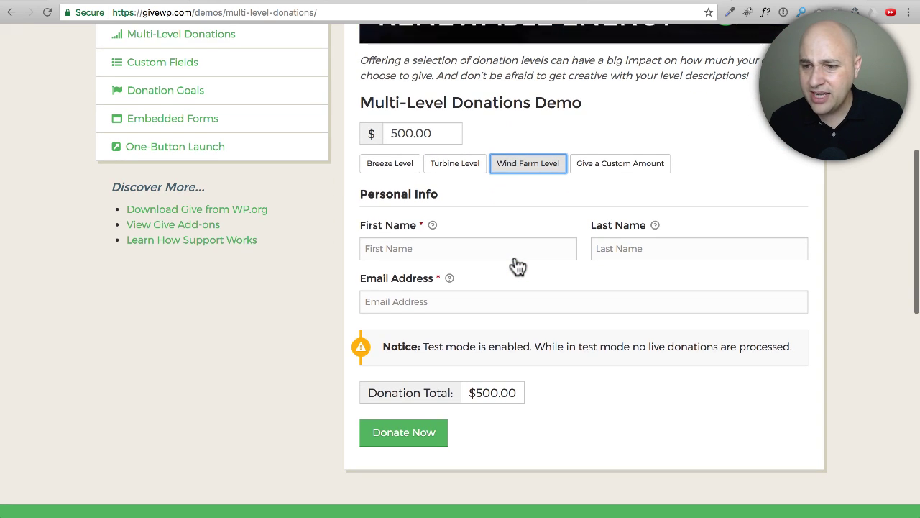
{"action": "scroll", "coordinate": [517, 264], "scroll_direction": "up", "scroll_amount": 3}
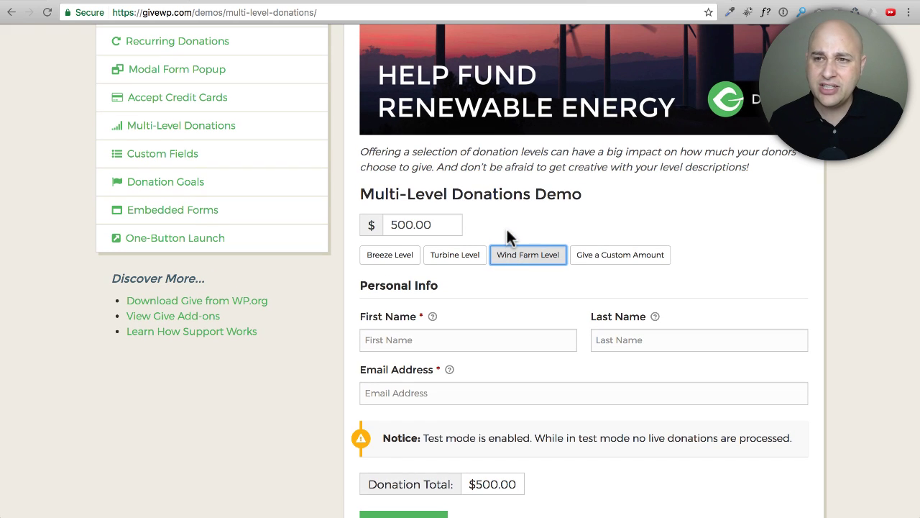
{"action": "scroll", "coordinate": [508, 238], "scroll_direction": "left", "scroll_amount": 5}
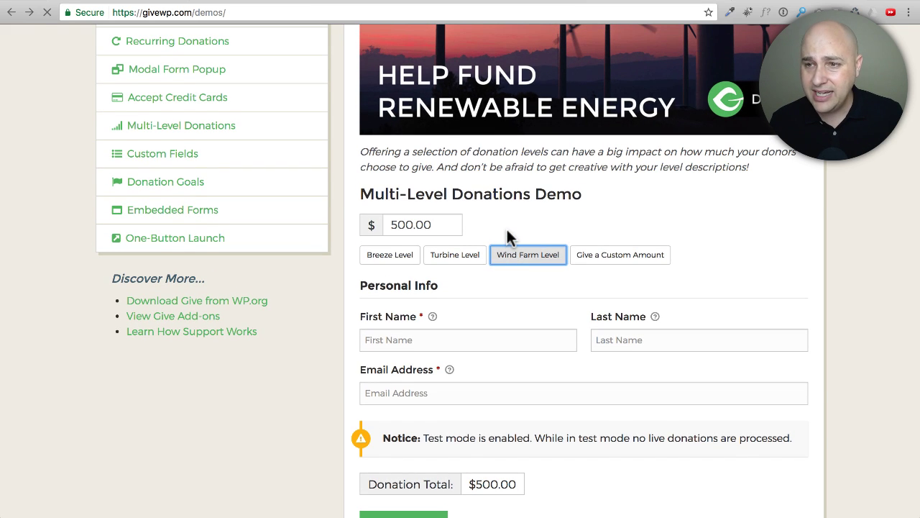
Open the Custom Fields demo and examine its team info, project description and personal info fields.
{"action": "scroll", "coordinate": [505, 236], "scroll_direction": "down", "scroll_amount": 5}
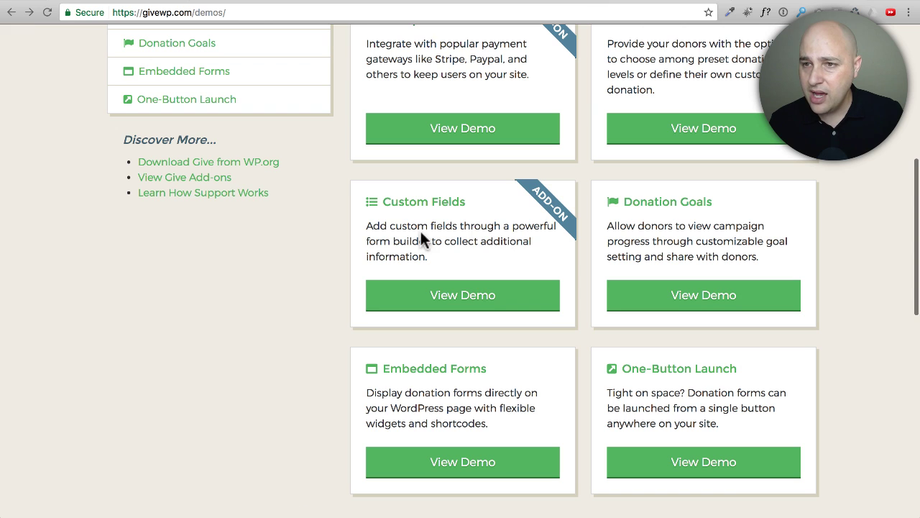
{"action": "left_click", "coordinate": [464, 290]}
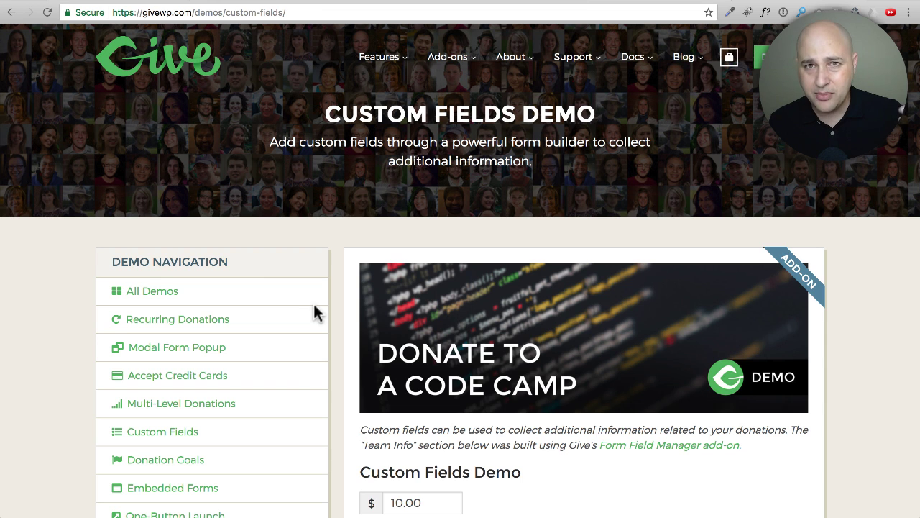
{"action": "scroll", "coordinate": [312, 306], "scroll_direction": "down", "scroll_amount": 8}
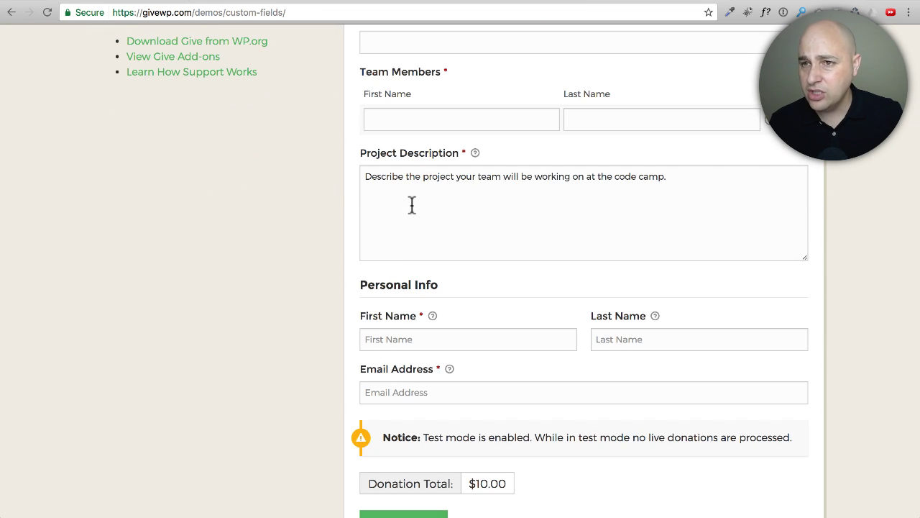
{"action": "scroll", "coordinate": [467, 240], "scroll_direction": "down", "scroll_amount": 3}
{"action": "scroll", "coordinate": [467, 245], "scroll_direction": "up", "scroll_amount": 6}
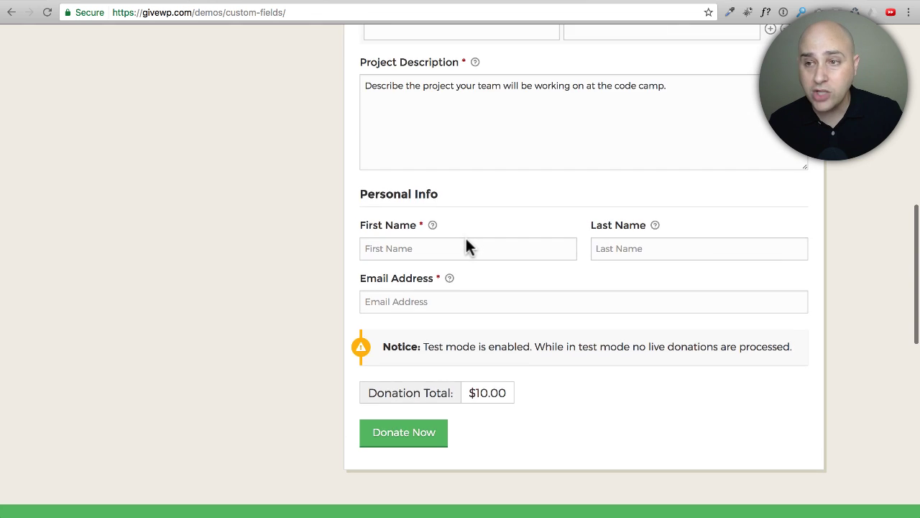
Return to the demos overview and look over the Embedded Forms and One-Button Launch demos.
{"action": "scroll", "coordinate": [465, 236], "scroll_direction": "left", "scroll_amount": 3}
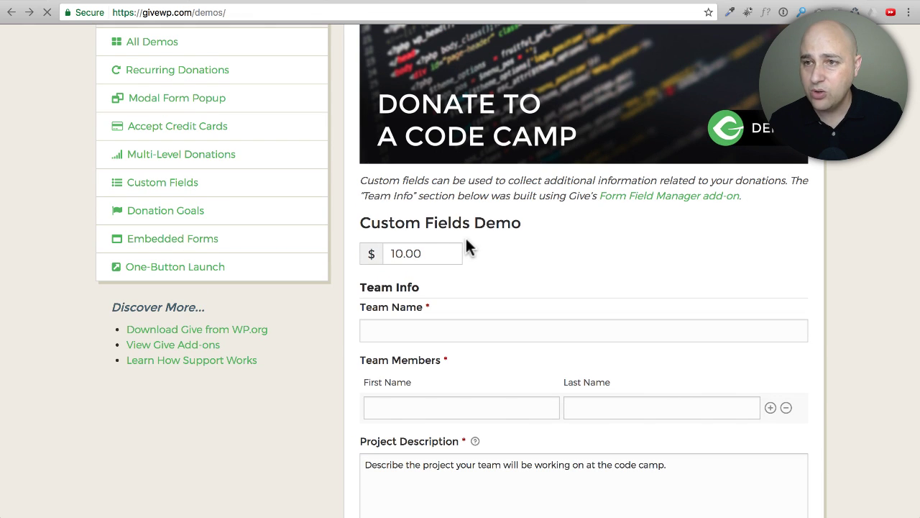
{"action": "scroll", "coordinate": [467, 241], "scroll_direction": "down", "scroll_amount": 3}
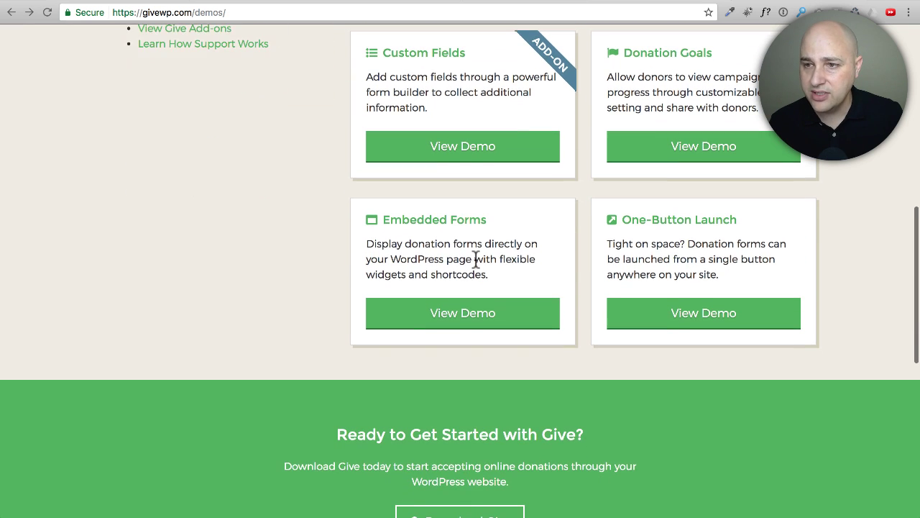
{"action": "scroll", "coordinate": [694, 277], "scroll_direction": "up", "scroll_amount": 1}
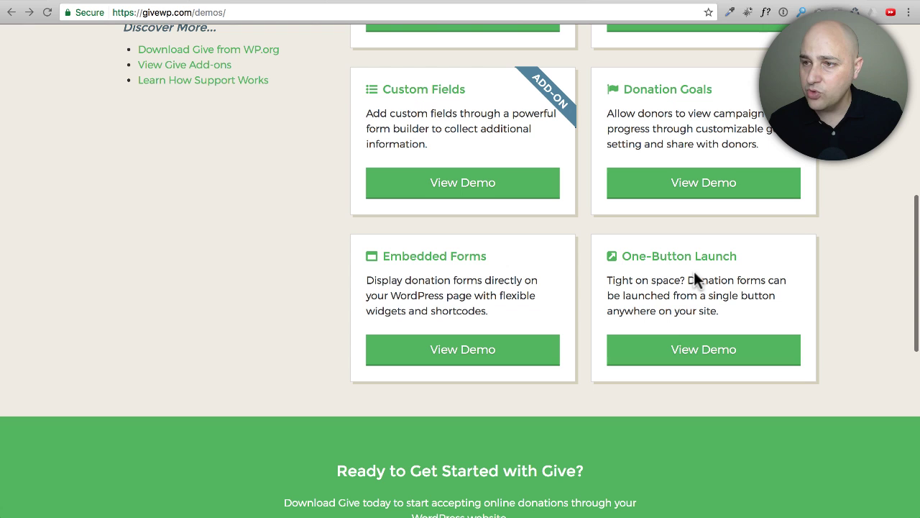
Open the One-Button Launch demo, launch and close its donation form, and return to the demos overview.
{"action": "left_click", "coordinate": [701, 351]}
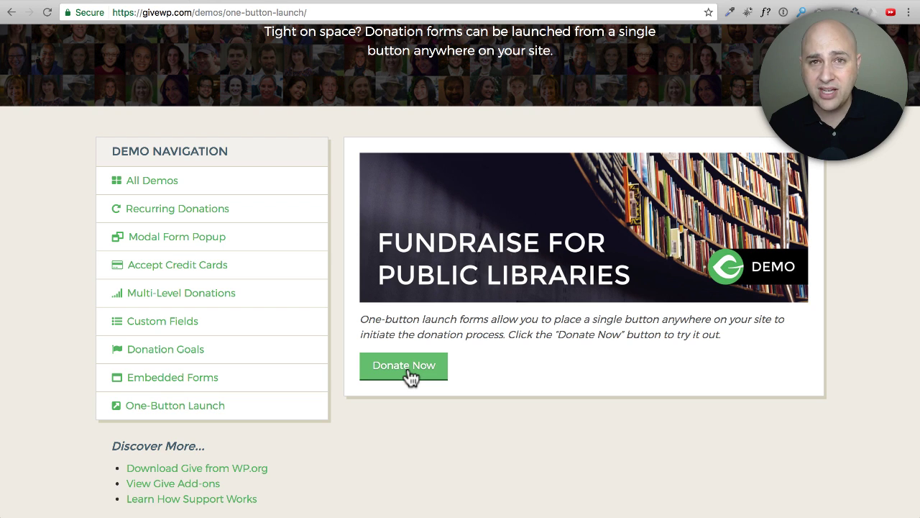
{"action": "left_click", "coordinate": [409, 370]}
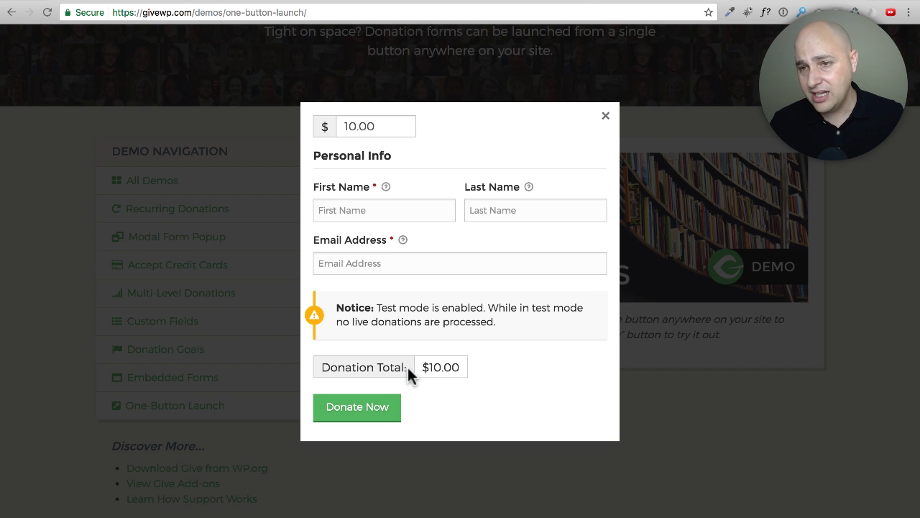
{"action": "left_click", "coordinate": [605, 116]}
{"action": "scroll", "coordinate": [508, 120], "scroll_direction": "left", "scroll_amount": 5}
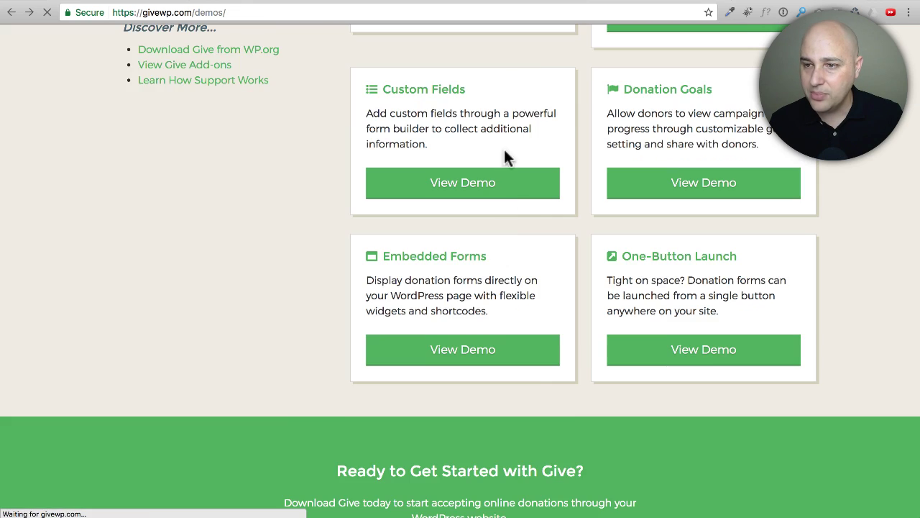
Open the Donation Goals demo, examine its fundraising progress bar and form, and return to the demos overview.
{"action": "scroll", "coordinate": [575, 269], "scroll_direction": "up", "scroll_amount": 3}
{"action": "scroll", "coordinate": [575, 269], "scroll_direction": "down", "scroll_amount": 2}
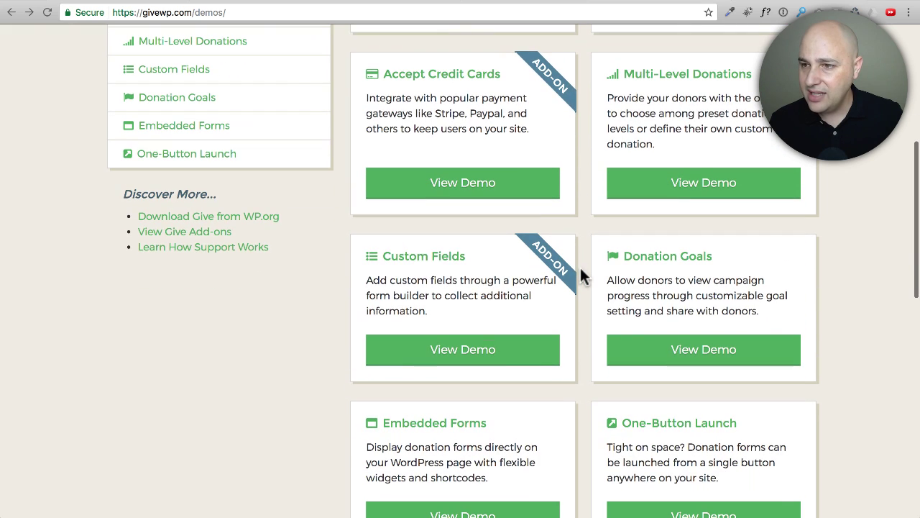
{"action": "left_click", "coordinate": [693, 349]}
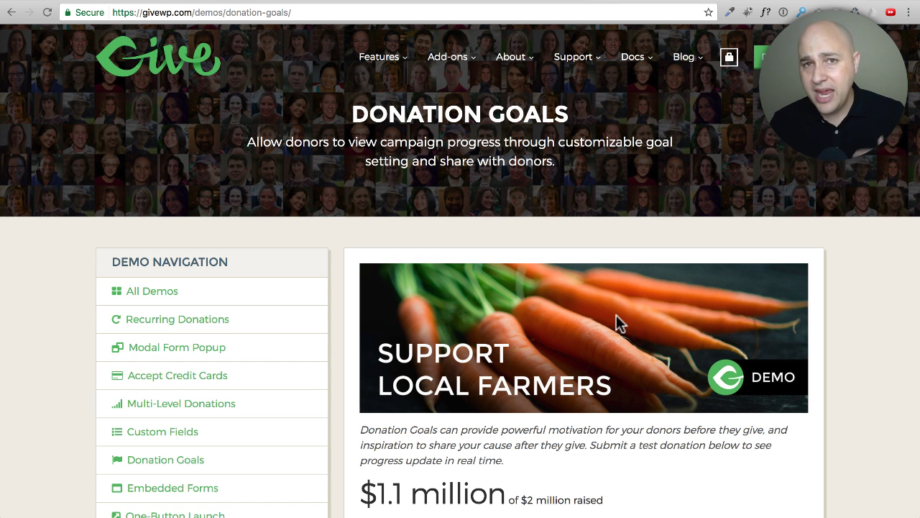
{"action": "scroll", "coordinate": [617, 315], "scroll_direction": "down", "scroll_amount": 3}
{"action": "scroll", "coordinate": [615, 324], "scroll_direction": "down", "scroll_amount": 1}
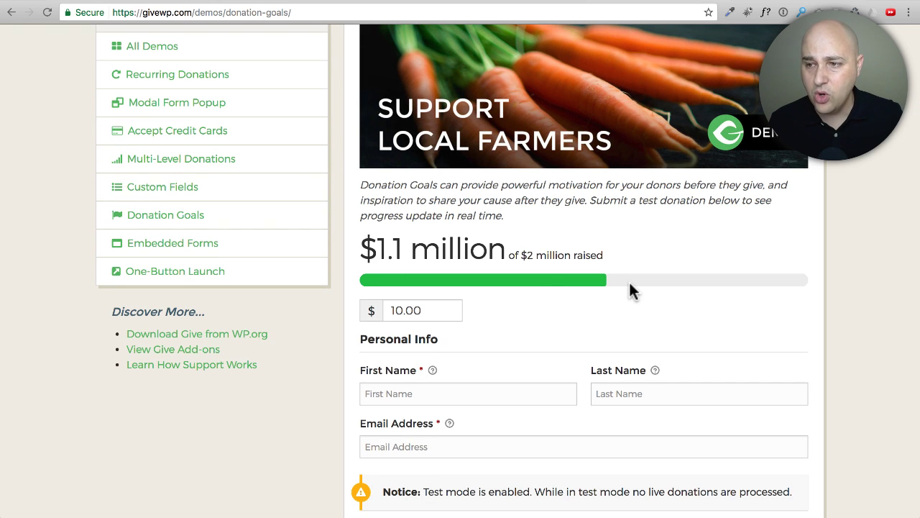
{"action": "scroll", "coordinate": [608, 287], "scroll_direction": "up", "scroll_amount": 2}
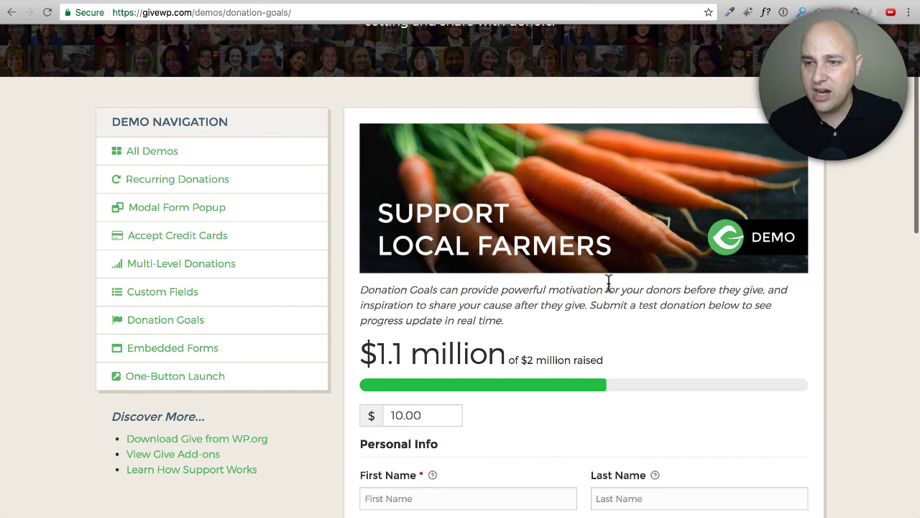
{"action": "scroll", "coordinate": [609, 282], "scroll_direction": "left", "scroll_amount": 5}
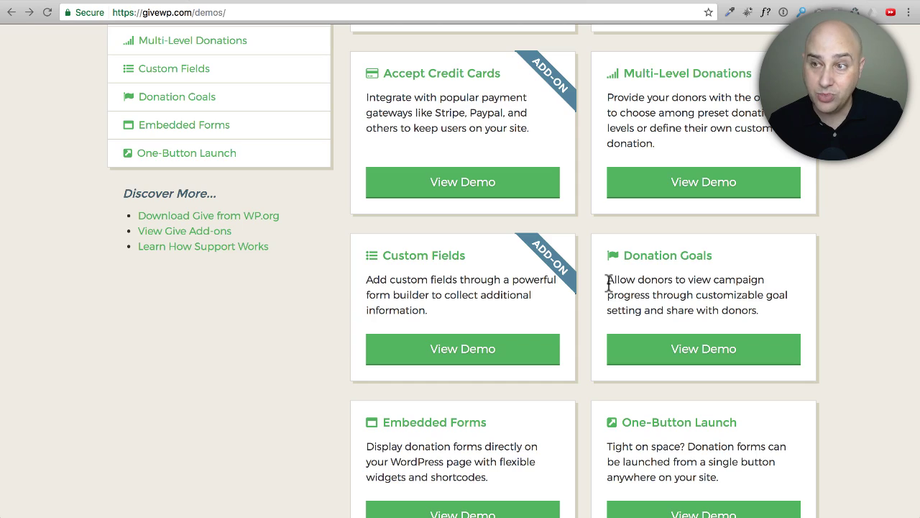
Open the Accept Credit Cards demo and examine its donation levels, personal info and credit card fields.
{"action": "scroll", "coordinate": [608, 283], "scroll_direction": "up", "scroll_amount": 5}
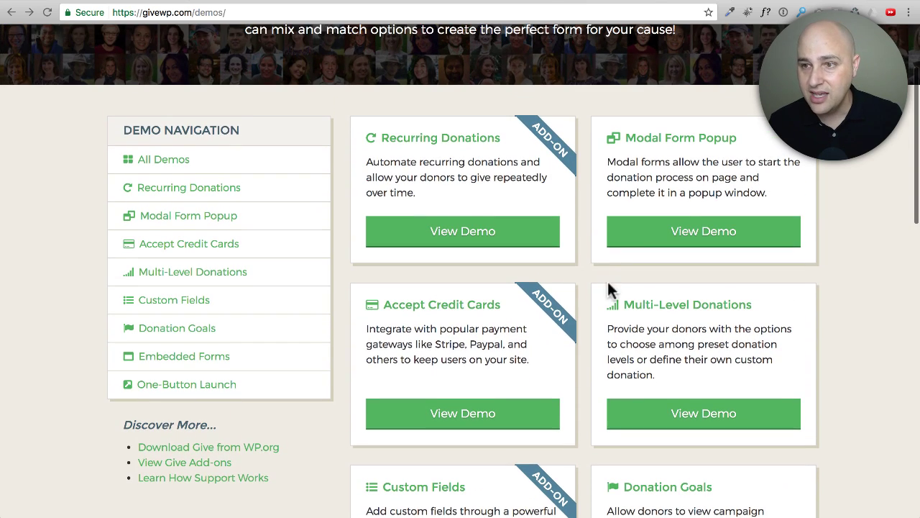
{"action": "left_click", "coordinate": [471, 412]}
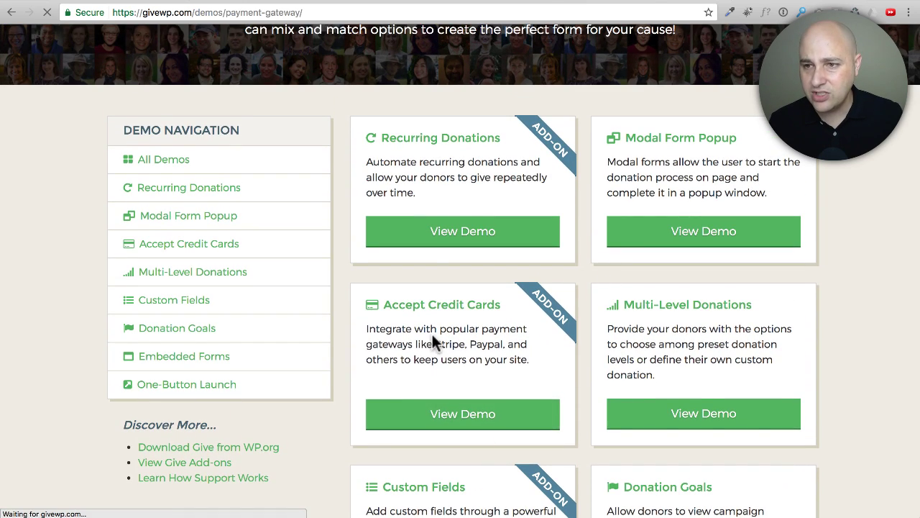
{"action": "scroll", "coordinate": [435, 335], "scroll_direction": "down", "scroll_amount": 5}
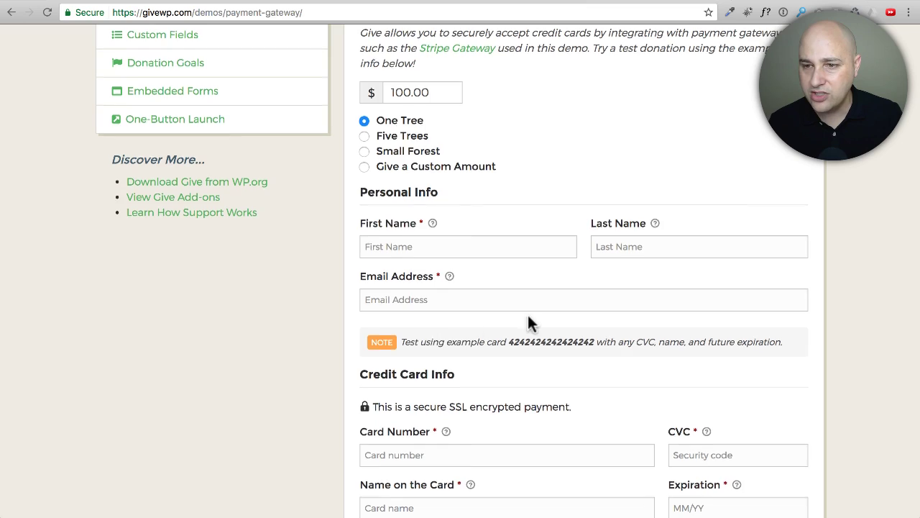
{"action": "scroll", "coordinate": [527, 313], "scroll_direction": "down", "scroll_amount": 3}
{"action": "scroll", "coordinate": [550, 273], "scroll_direction": "up", "scroll_amount": 10}
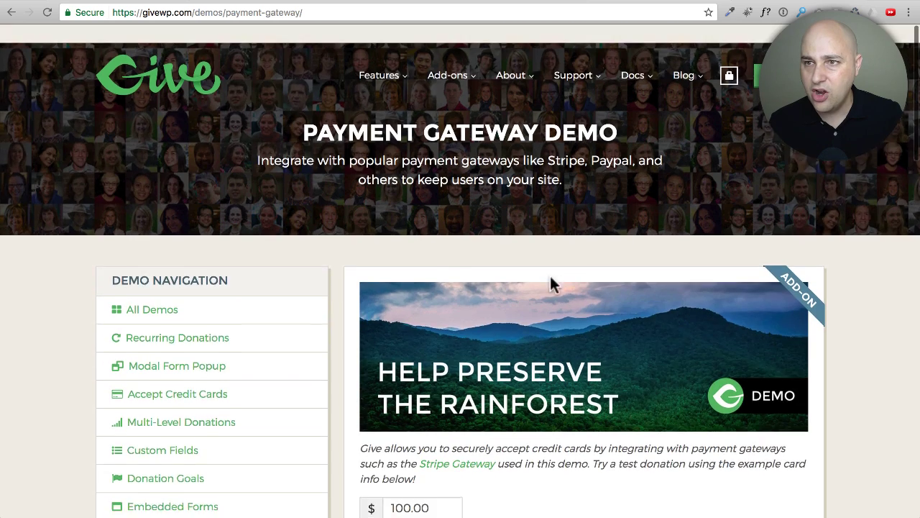
Open the Add-ons page and examine the Recurring Donations, Form Field Manager and PDF Receipts add-ons.
{"action": "left_click", "coordinate": [448, 59]}
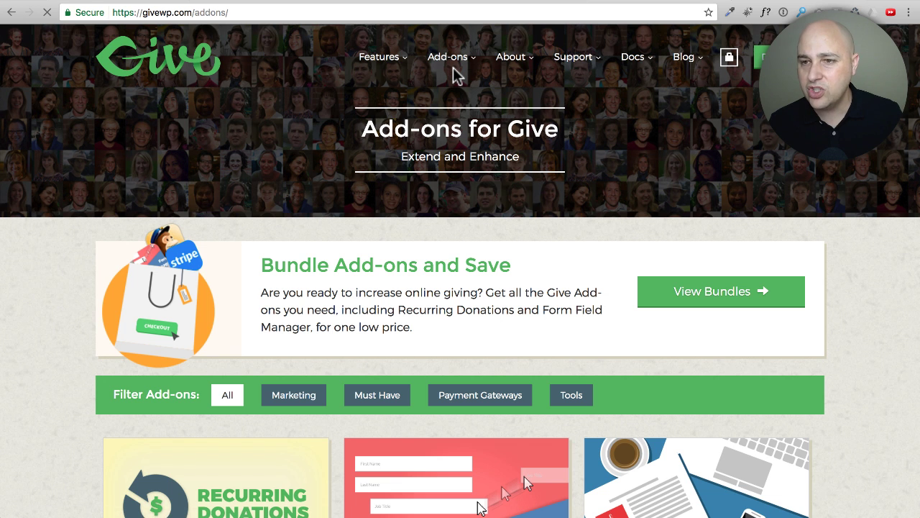
{"action": "scroll", "coordinate": [454, 74], "scroll_direction": "down", "scroll_amount": 5}
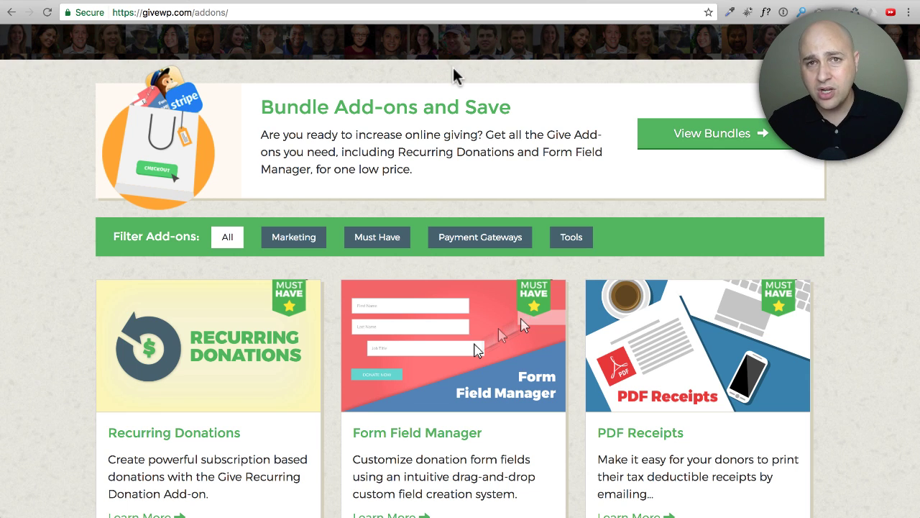
{"action": "scroll", "coordinate": [455, 74], "scroll_direction": "down", "scroll_amount": 5}
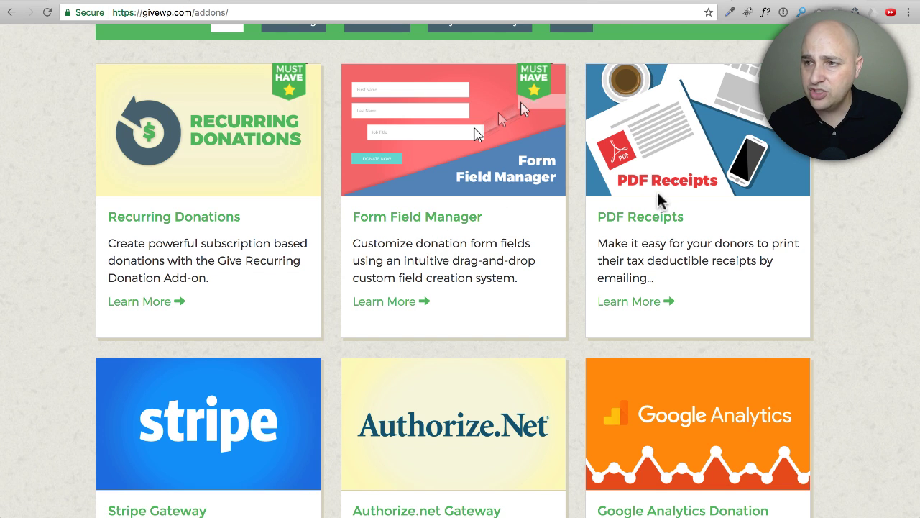
{"action": "scroll", "coordinate": [659, 187], "scroll_direction": "down", "scroll_amount": 1}
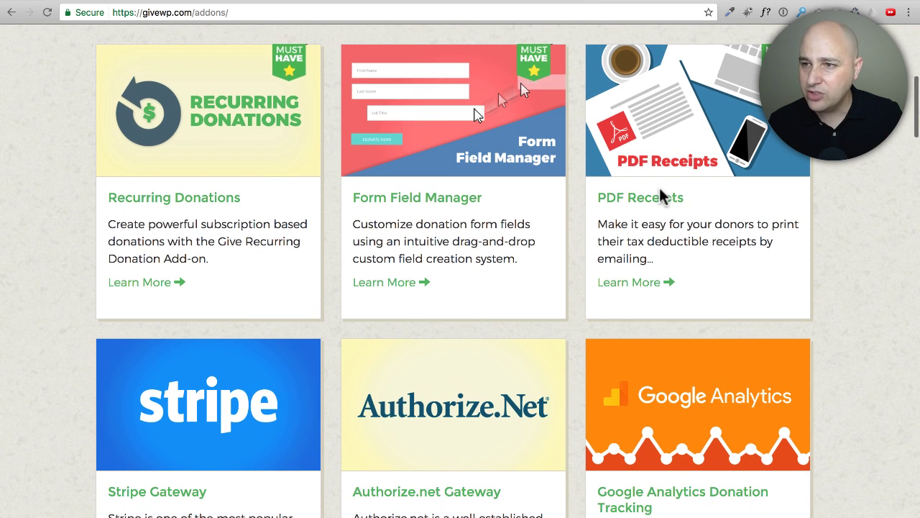
Look through the payment gateway, email marketing and other add-ons down to the end of the add-ons list.
{"action": "scroll", "coordinate": [659, 188], "scroll_direction": "down", "scroll_amount": 5}
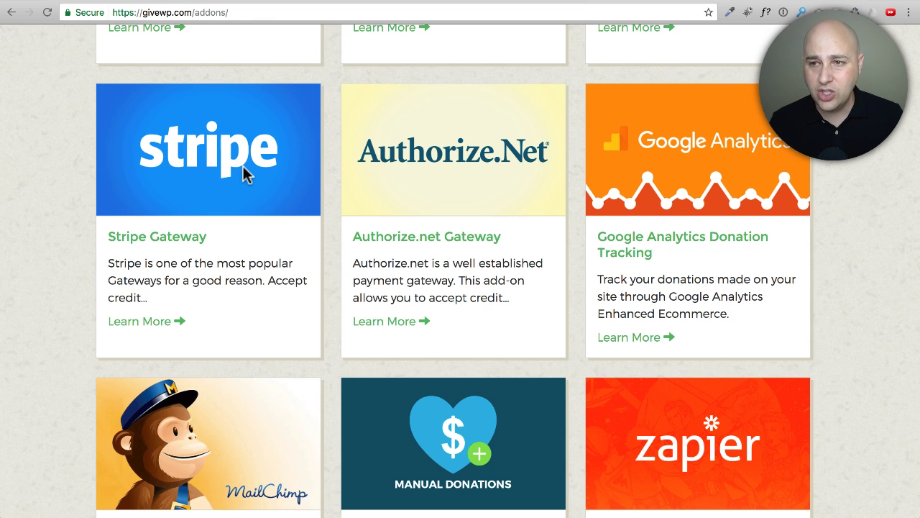
{"action": "scroll", "coordinate": [243, 167], "scroll_direction": "down", "scroll_amount": 10}
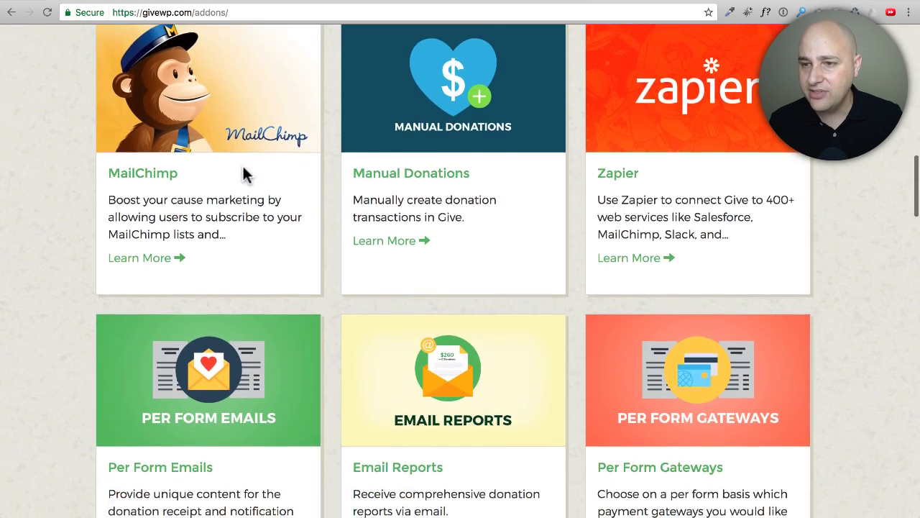
{"action": "scroll", "coordinate": [243, 173], "scroll_direction": "down", "scroll_amount": 7}
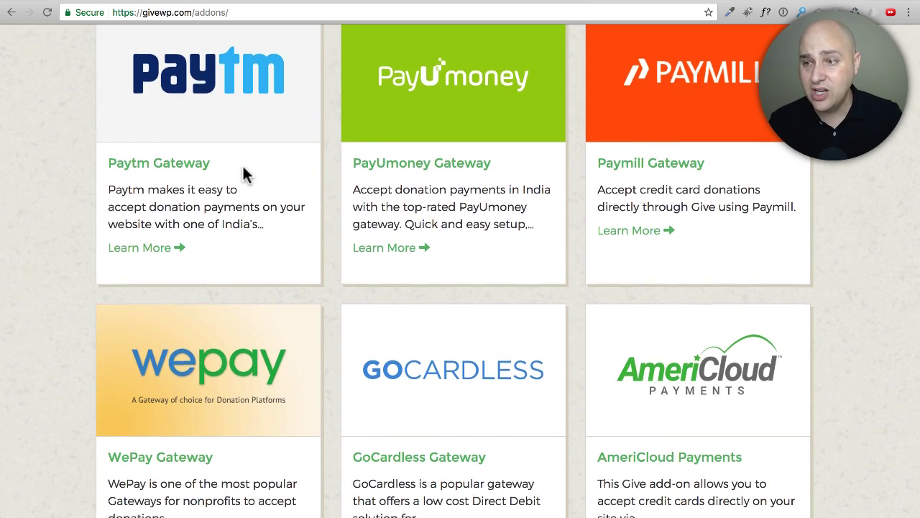
{"action": "scroll", "coordinate": [243, 172], "scroll_direction": "down", "scroll_amount": 2}
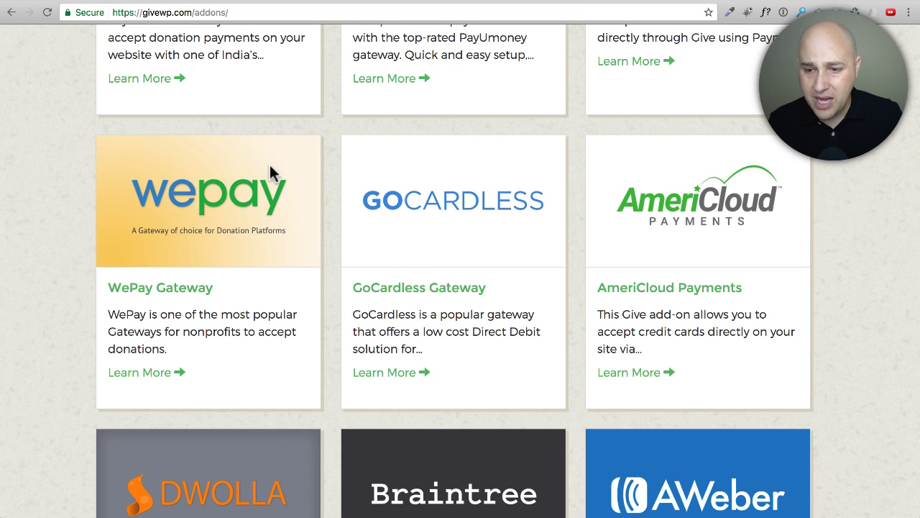
{"action": "scroll", "coordinate": [273, 173], "scroll_direction": "down", "scroll_amount": 6}
{"action": "scroll", "coordinate": [281, 171], "scroll_direction": "down", "scroll_amount": 3}
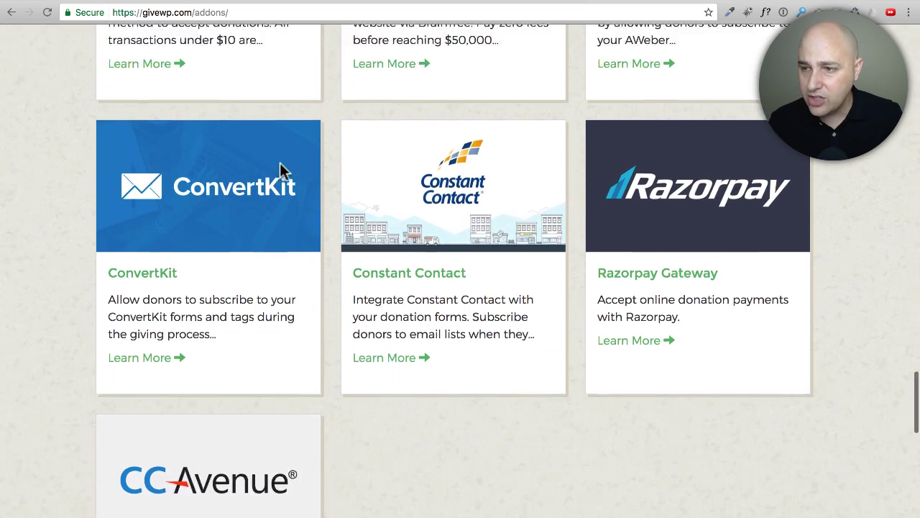
Review the add-ons list back from the end, including Per Form Emails, Email Reports, Manual Donations and Zapier, up to the bundle offer.
{"action": "scroll", "coordinate": [317, 172], "scroll_direction": "up", "scroll_amount": 1}
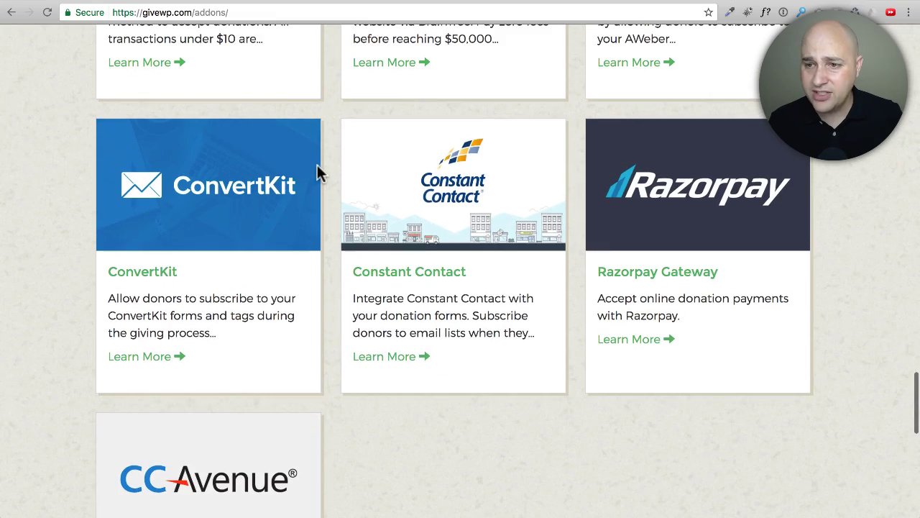
{"action": "scroll", "coordinate": [317, 173], "scroll_direction": "up", "scroll_amount": 3}
{"action": "scroll", "coordinate": [317, 165], "scroll_direction": "up", "scroll_amount": 5}
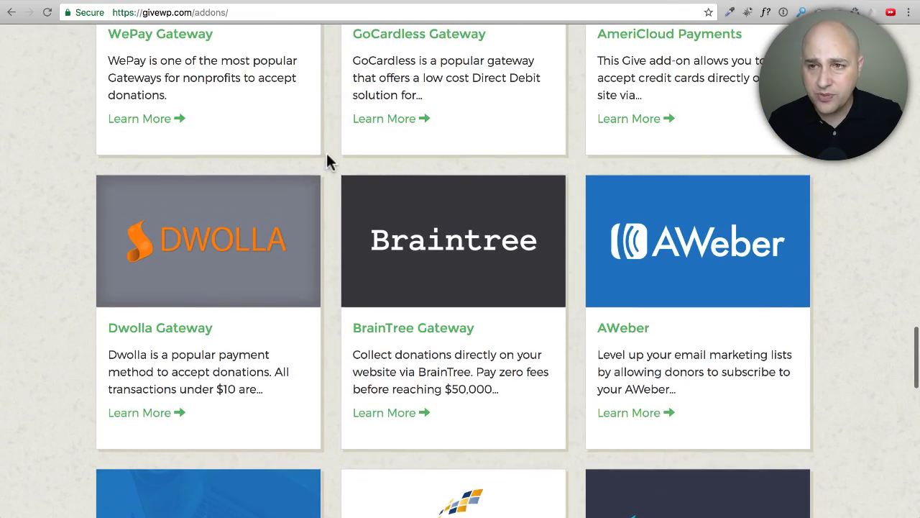
{"action": "scroll", "coordinate": [338, 169], "scroll_direction": "up", "scroll_amount": 8}
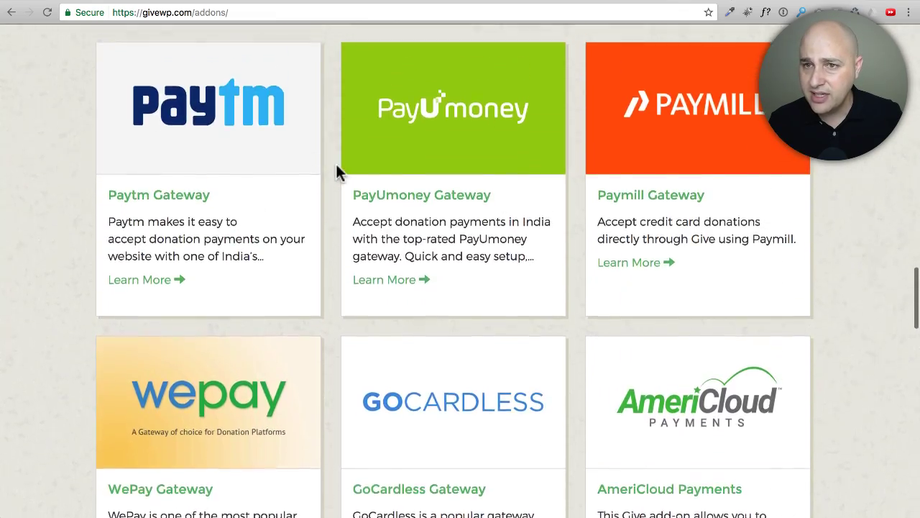
{"action": "scroll", "coordinate": [338, 172], "scroll_direction": "up", "scroll_amount": 5}
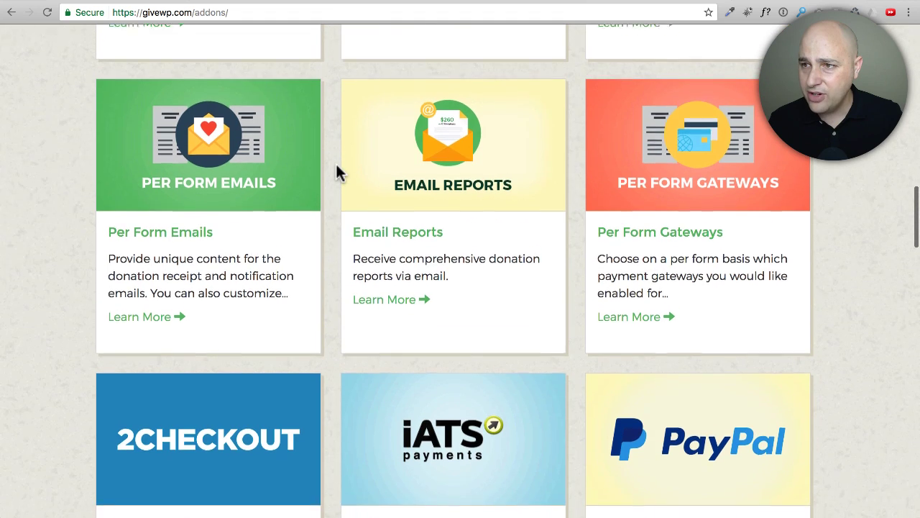
{"action": "scroll", "coordinate": [338, 173], "scroll_direction": "up", "scroll_amount": 3}
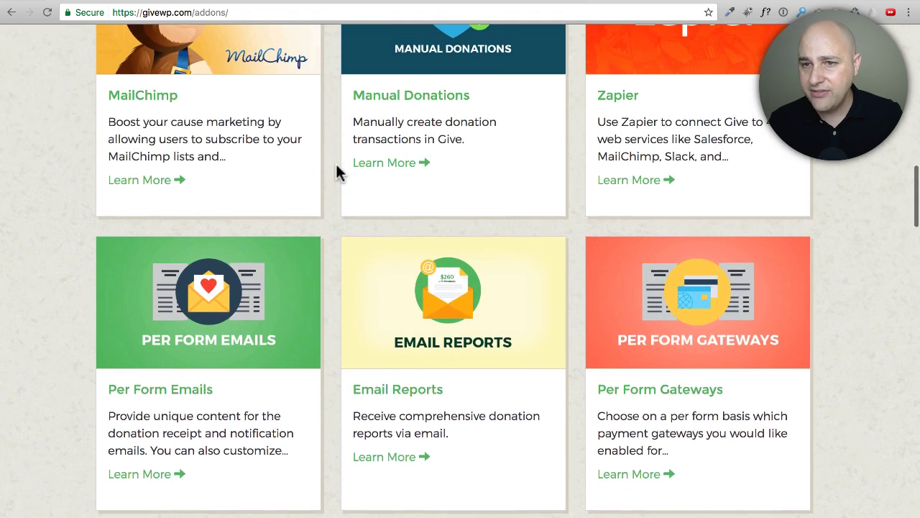
{"action": "scroll", "coordinate": [338, 172], "scroll_direction": "up", "scroll_amount": 2}
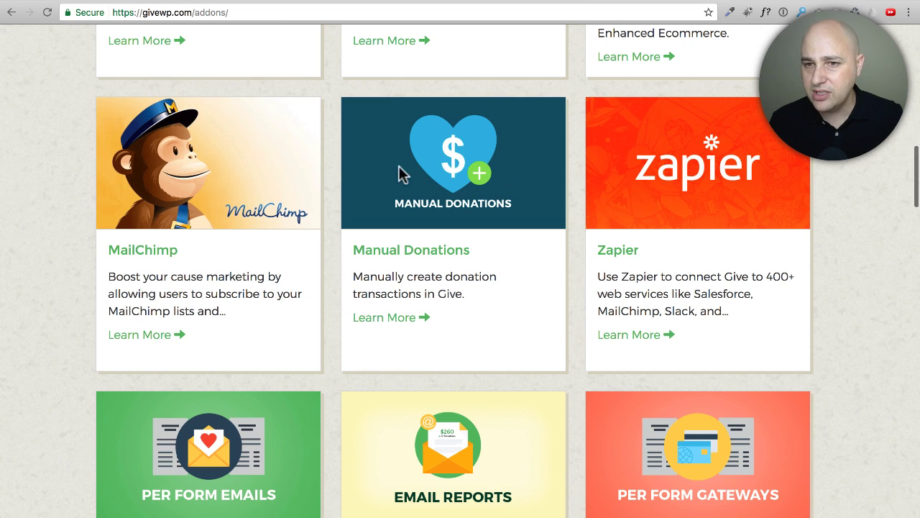
{"action": "scroll", "coordinate": [360, 166], "scroll_direction": "up", "scroll_amount": 1}
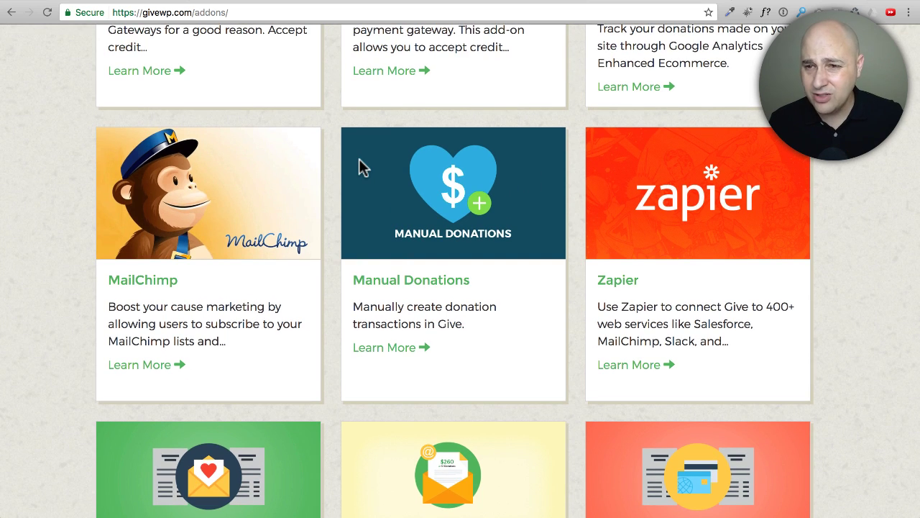
{"action": "scroll", "coordinate": [345, 198], "scroll_direction": "up", "scroll_amount": 3}
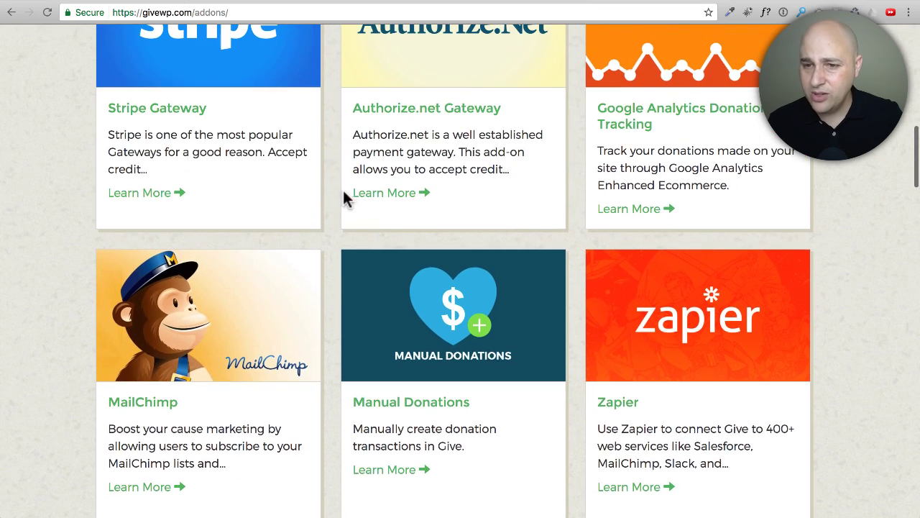
{"action": "scroll", "coordinate": [311, 200], "scroll_direction": "up", "scroll_amount": 5}
{"action": "scroll", "coordinate": [311, 200], "scroll_direction": "up", "scroll_amount": 10}
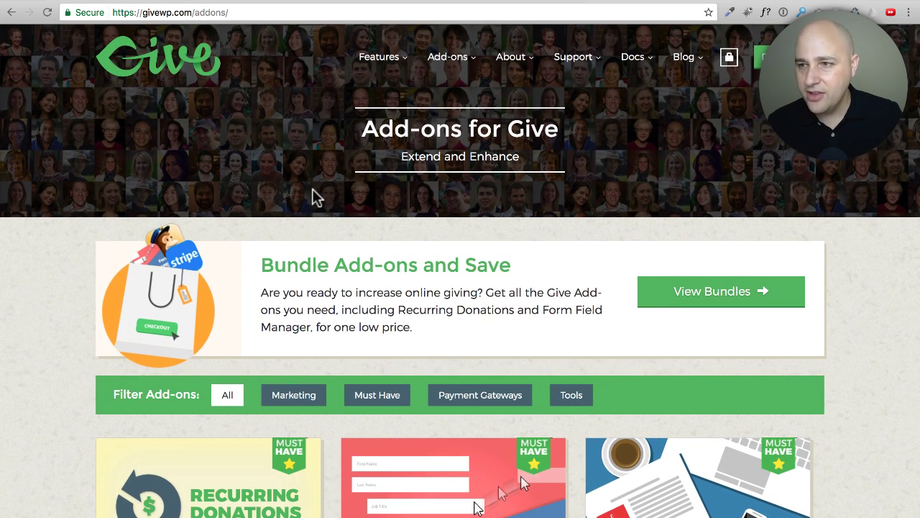
Open the add-on bundles page and examine the Plus plan's price and included features alongside Basic and Pro.
{"action": "left_click", "coordinate": [695, 292]}
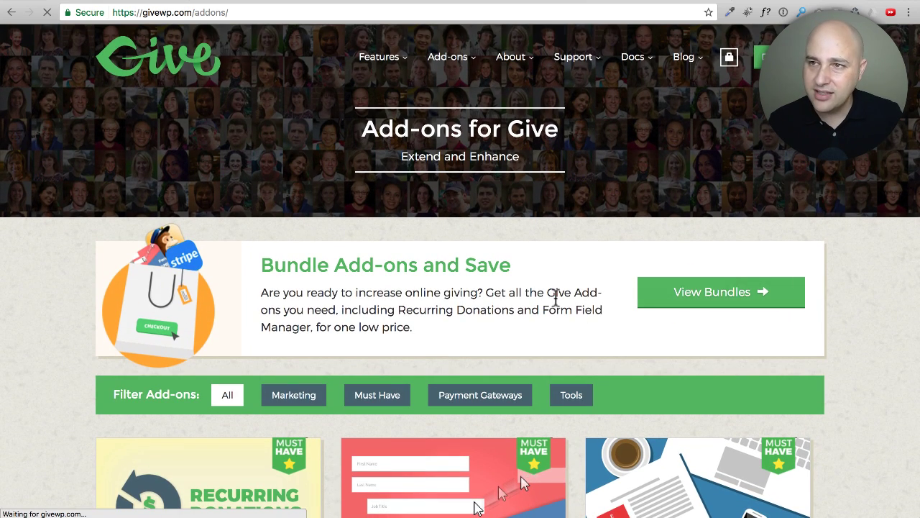
{"action": "scroll", "coordinate": [523, 293], "scroll_direction": "down", "scroll_amount": 3}
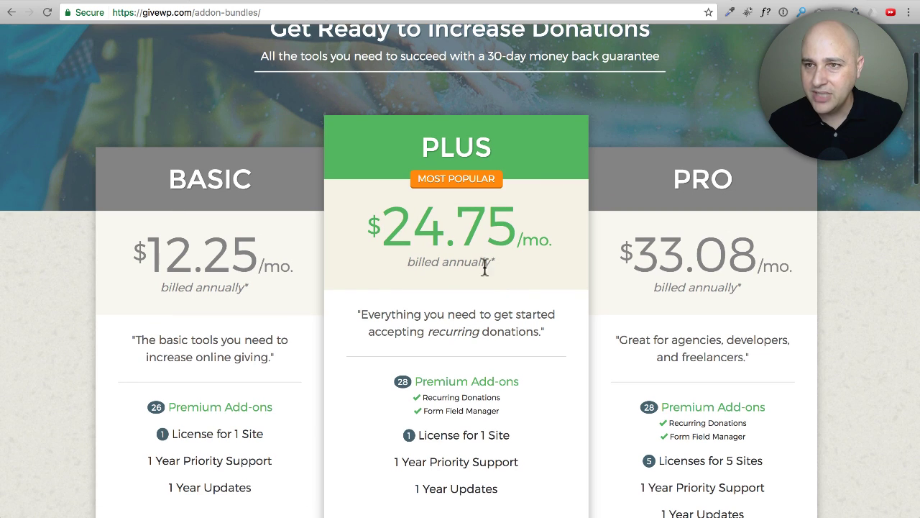
{"action": "left_click_drag", "start_coordinate": [419, 148], "coordinate": [522, 148]}
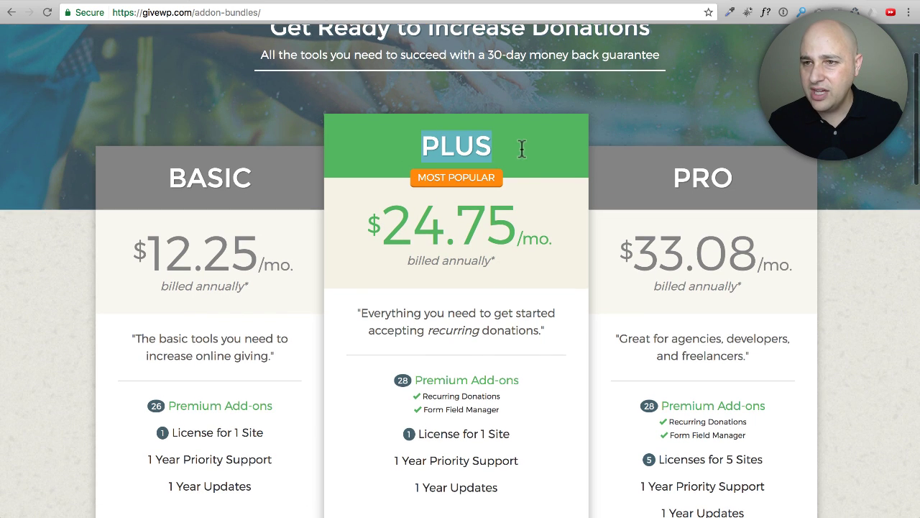
{"action": "left_click_drag", "start_coordinate": [383, 222], "coordinate": [512, 219]}
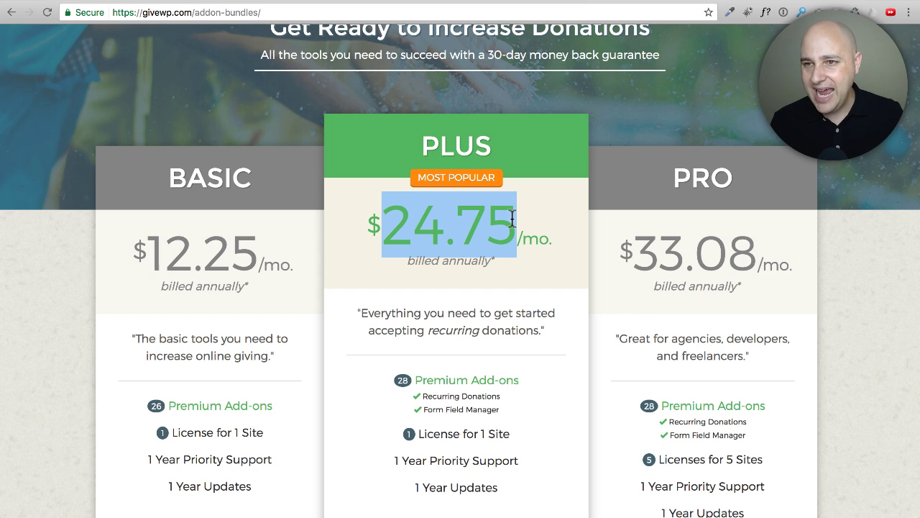
{"action": "scroll", "coordinate": [468, 216], "scroll_direction": "down", "scroll_amount": 5}
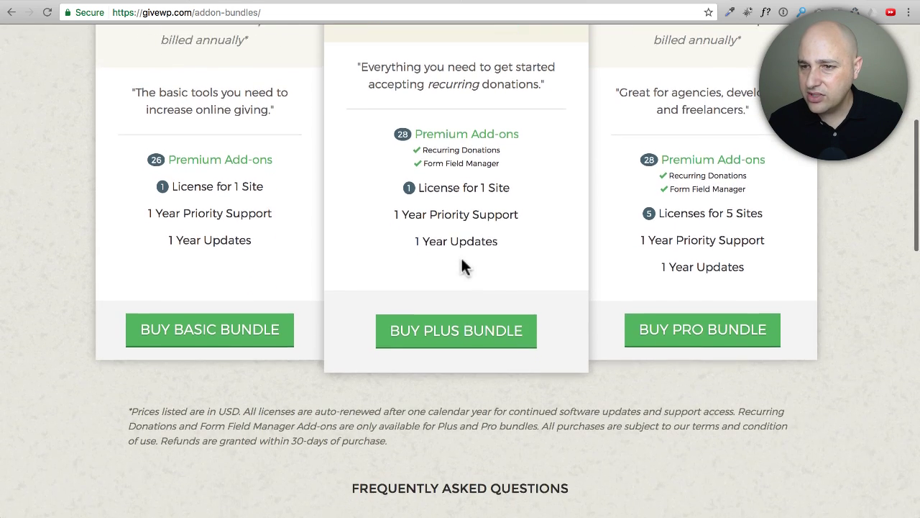
Return to the head of the add-on bundles page and compare the Basic, Plus and Pro prices.
{"action": "scroll", "coordinate": [468, 360], "scroll_direction": "up", "scroll_amount": 4}
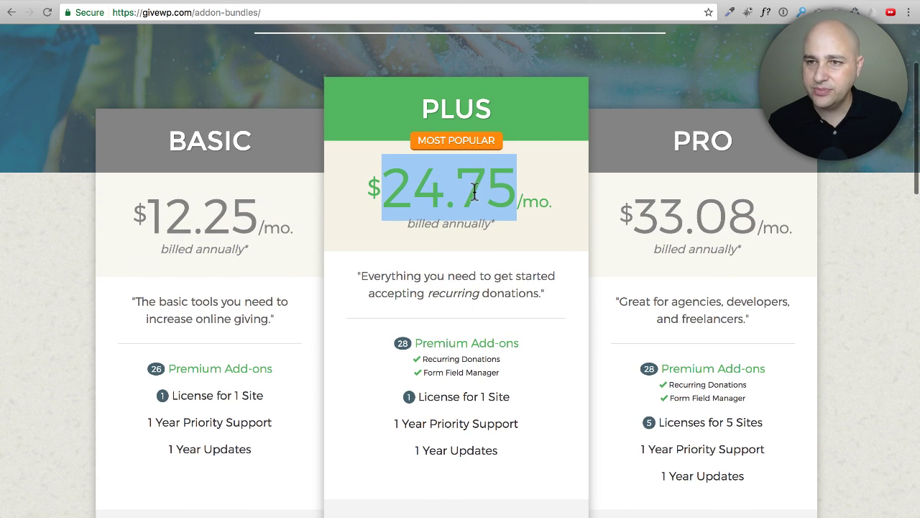
{"action": "scroll", "coordinate": [474, 188], "scroll_direction": "up", "scroll_amount": 2}
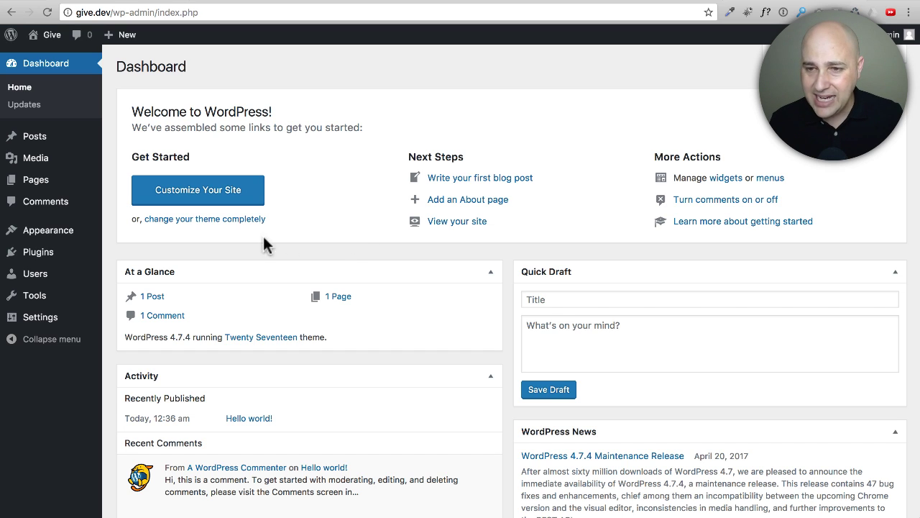
Install and activate the Give – Donation Plugin and Fundraising Platform in WordPress, finding it by searching new plugins for "give".
{"action": "left_click", "coordinate": [49, 253]}
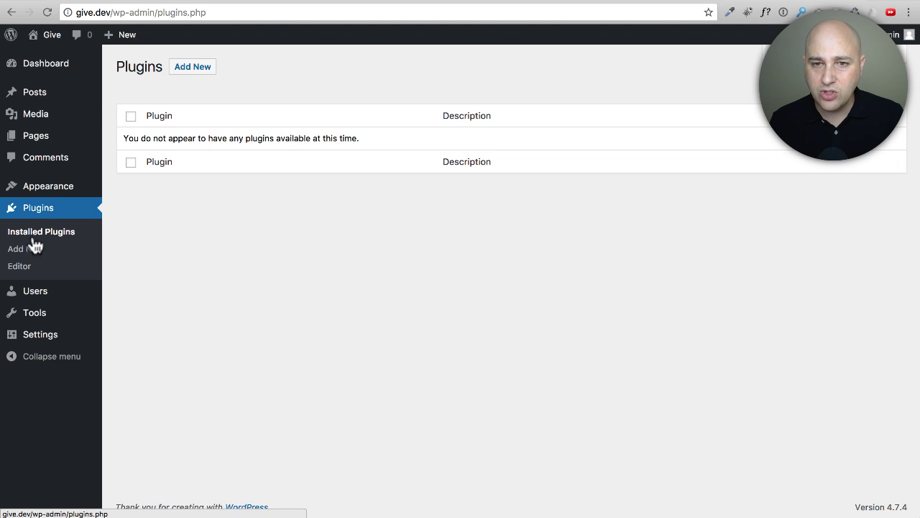
{"action": "left_click", "coordinate": [26, 250]}
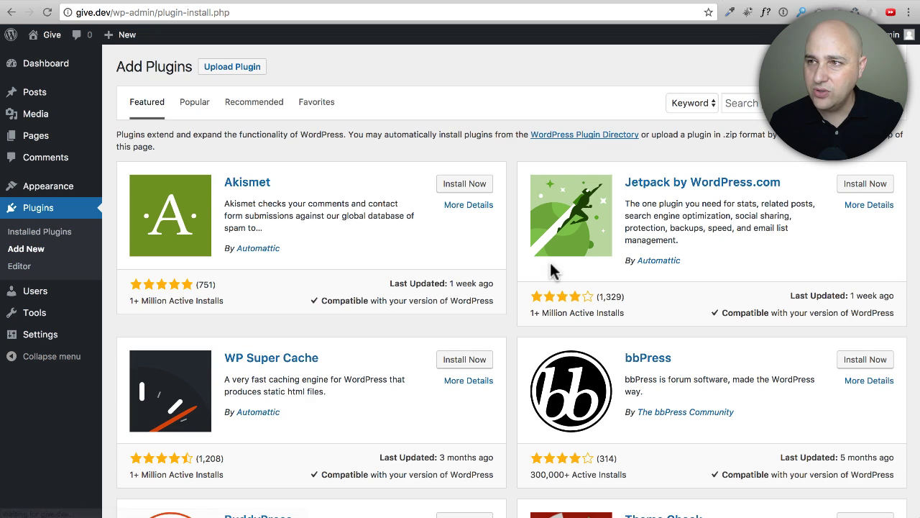
{"action": "left_click", "coordinate": [779, 103]}
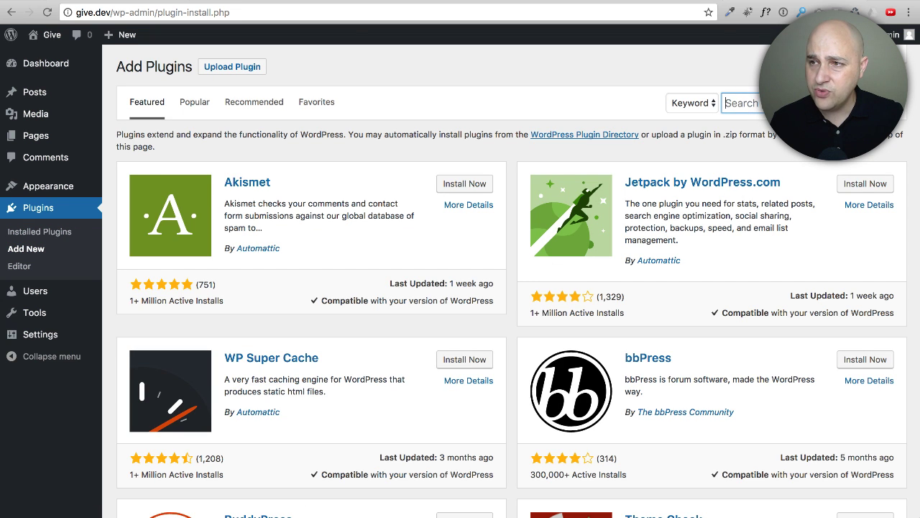
{"action": "type", "text": "give"}
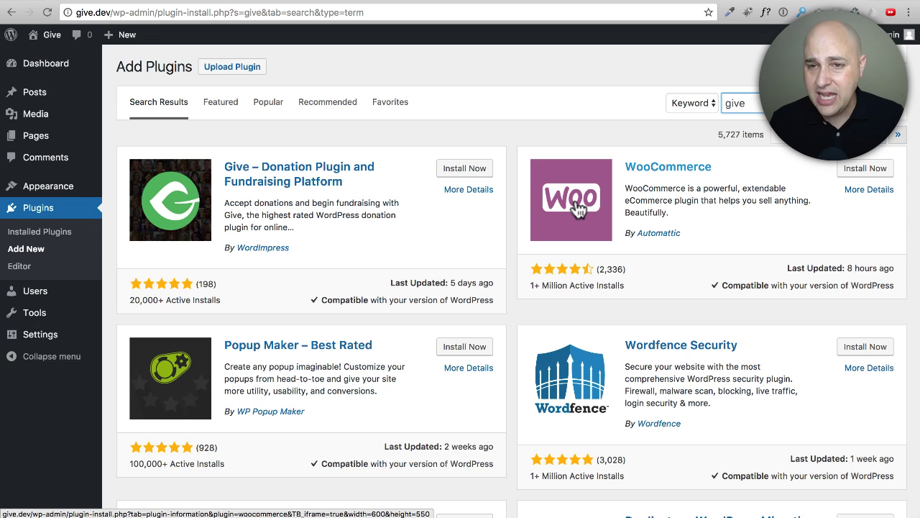
{"action": "left_click", "coordinate": [485, 172]}
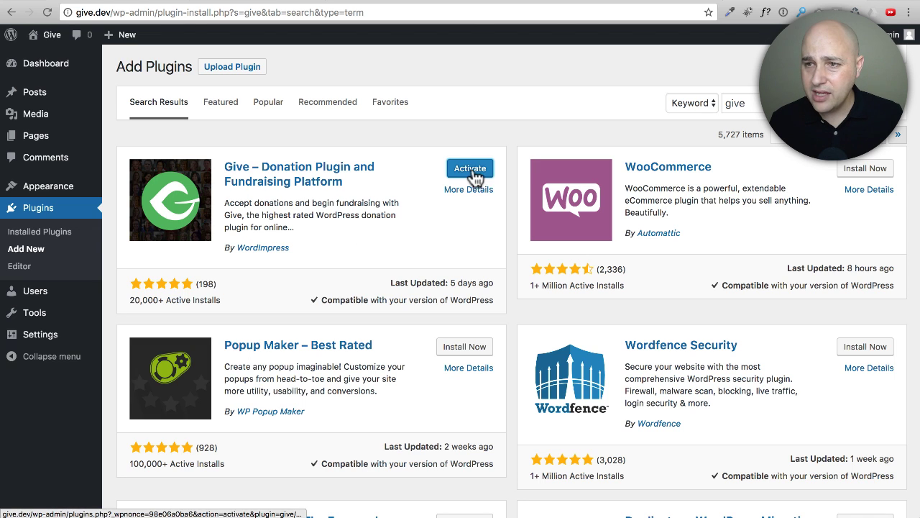
{"action": "left_click", "coordinate": [474, 173]}
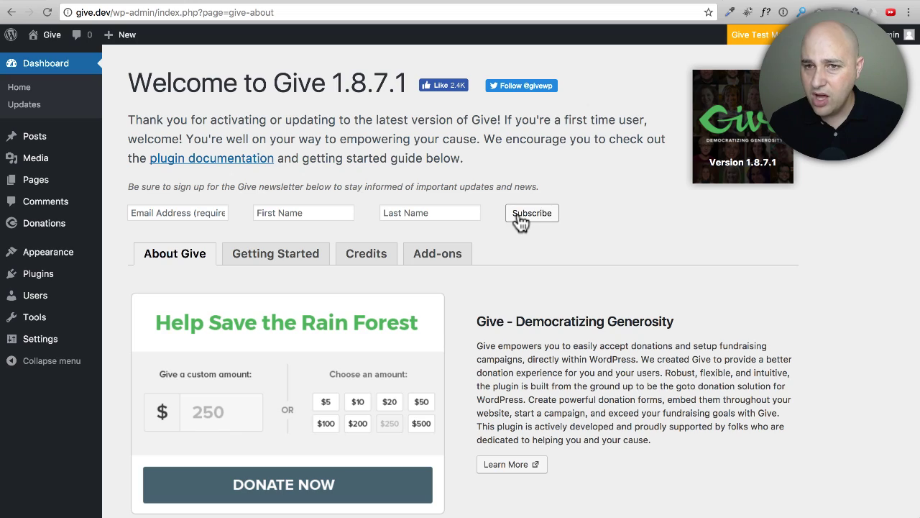
Look over the Give welcome page and open the list of all donation forms.
{"action": "scroll", "coordinate": [466, 228], "scroll_direction": "down", "scroll_amount": 5}
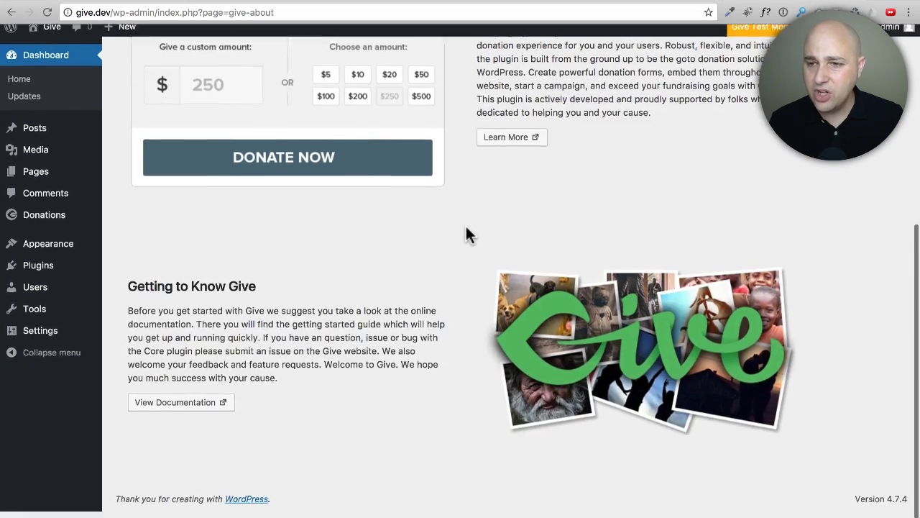
{"action": "scroll", "coordinate": [466, 228], "scroll_direction": "up", "scroll_amount": 1}
{"action": "scroll", "coordinate": [465, 234], "scroll_direction": "up", "scroll_amount": 4}
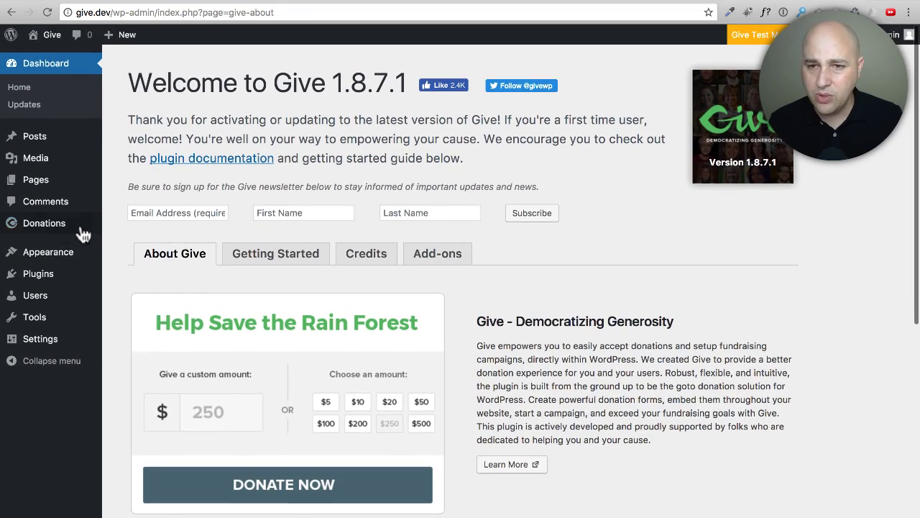
{"action": "mouse_move", "coordinate": [49, 230]}
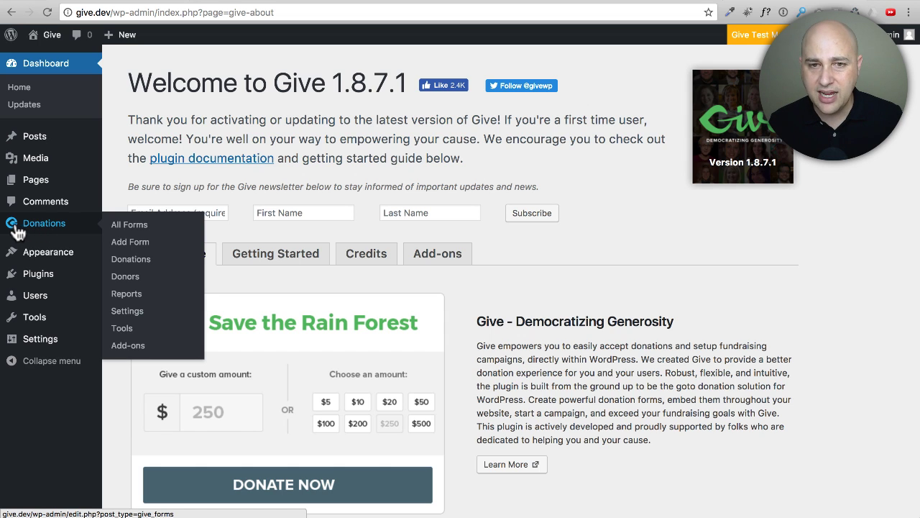
{"action": "left_click", "coordinate": [42, 228]}
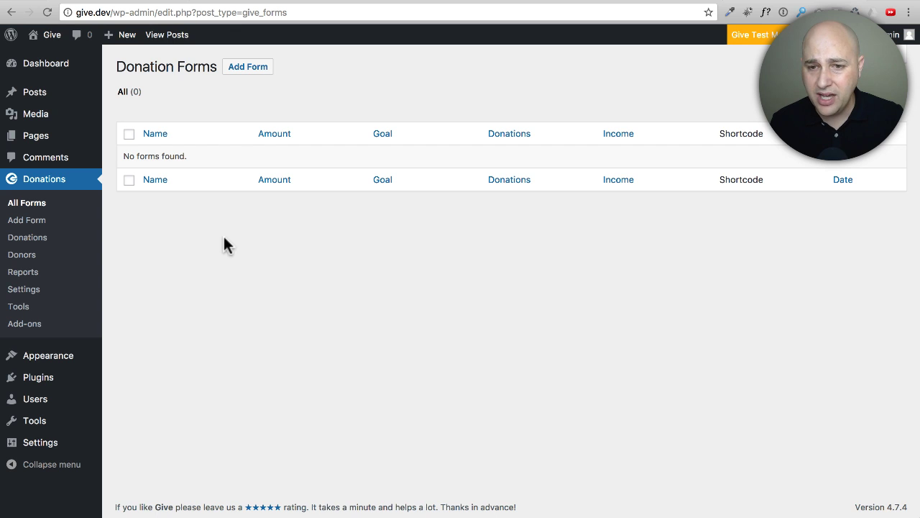
Open the Give donation settings and examine the General, Currency and Access Control options.
{"action": "left_click", "coordinate": [33, 293]}
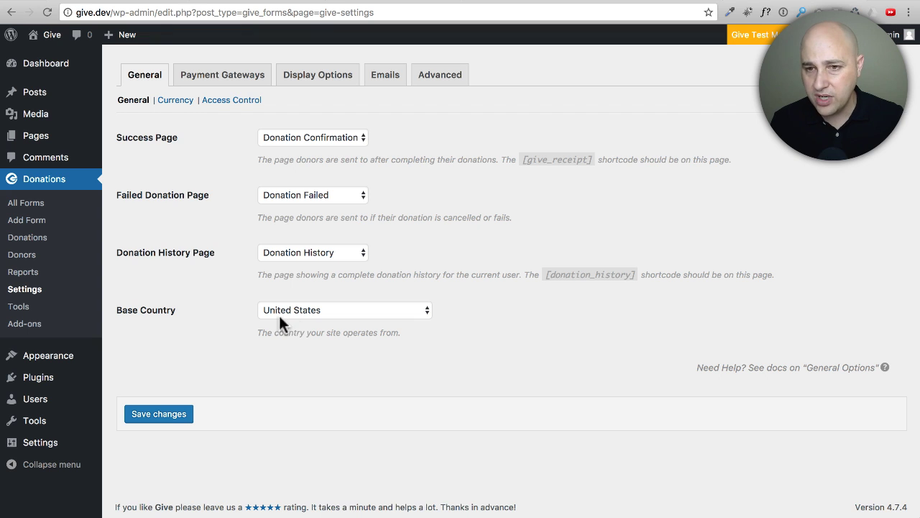
{"action": "left_click", "coordinate": [176, 100]}
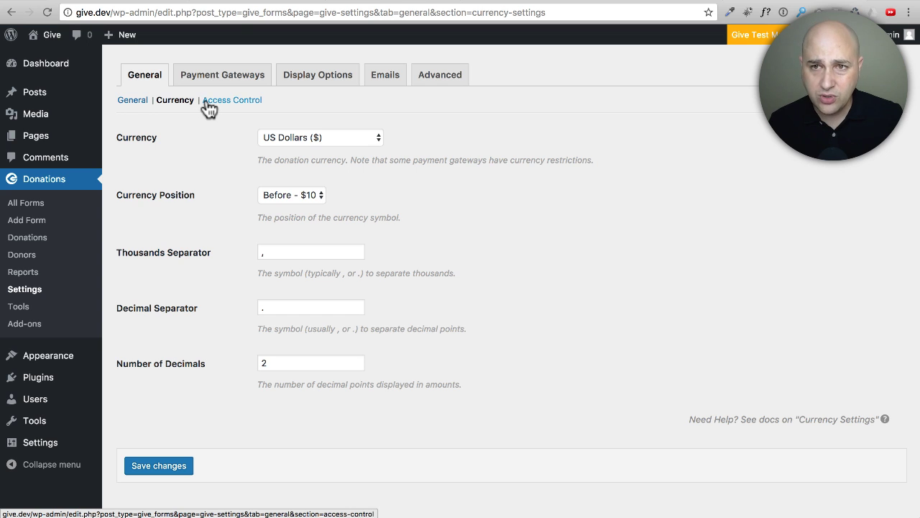
{"action": "left_click", "coordinate": [210, 102]}
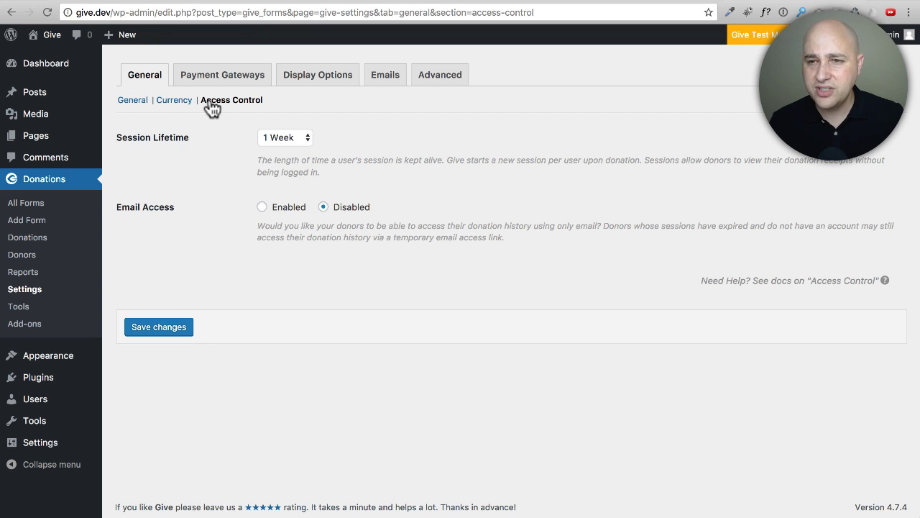
In the payment gateway settings, enable PayPal Standard, order it first and disable Offline Donation, keeping Test Donation enabled.
{"action": "left_click", "coordinate": [222, 78]}
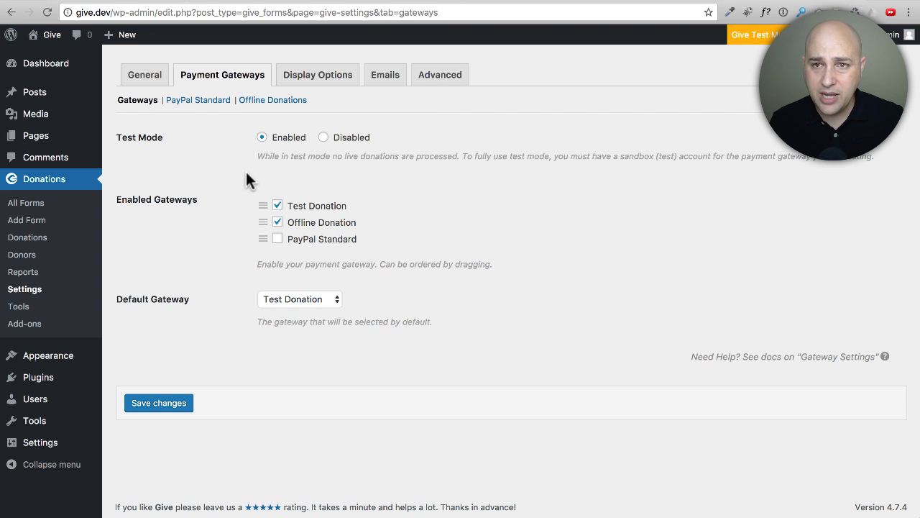
{"action": "left_click", "coordinate": [278, 240]}
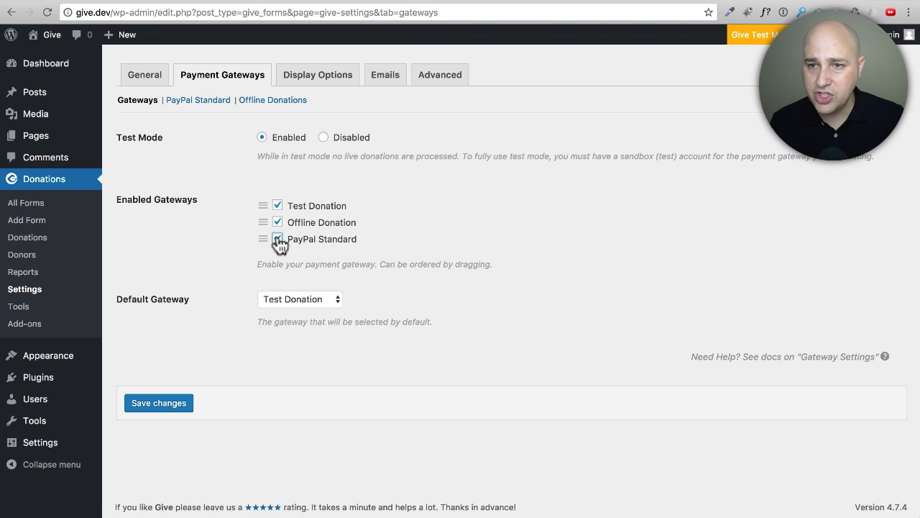
{"action": "left_click_drag", "start_coordinate": [262, 238], "coordinate": [261, 203]}
{"action": "left_click", "coordinate": [277, 222]}
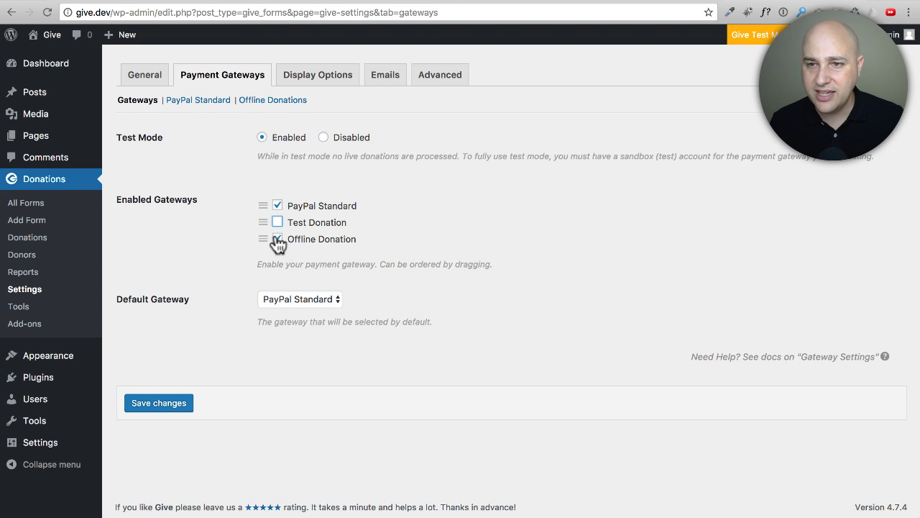
{"action": "left_click", "coordinate": [278, 240]}
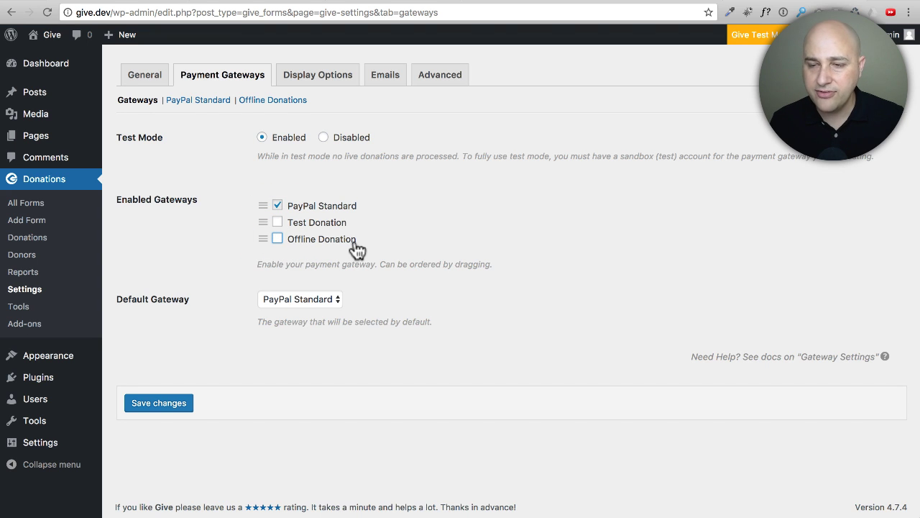
{"action": "left_click", "coordinate": [278, 223]}
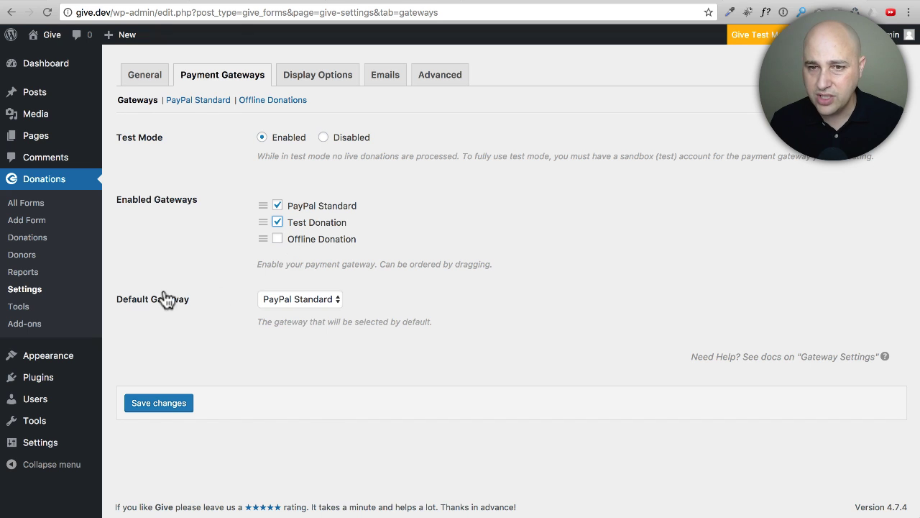
Keep PayPal Standard as the default gateway, disable Test Mode and save the gateway settings.
{"action": "left_click", "coordinate": [303, 299]}
{"action": "left_click", "coordinate": [305, 299]}
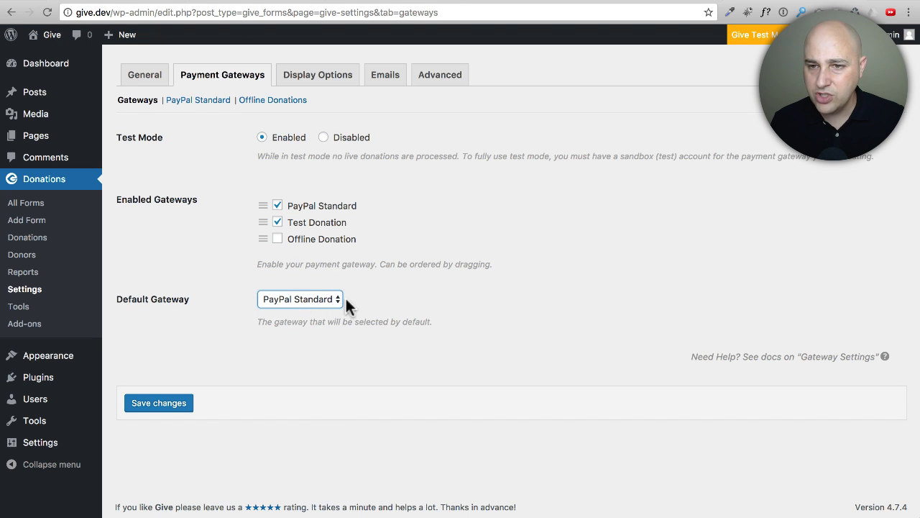
{"action": "left_click", "coordinate": [324, 138]}
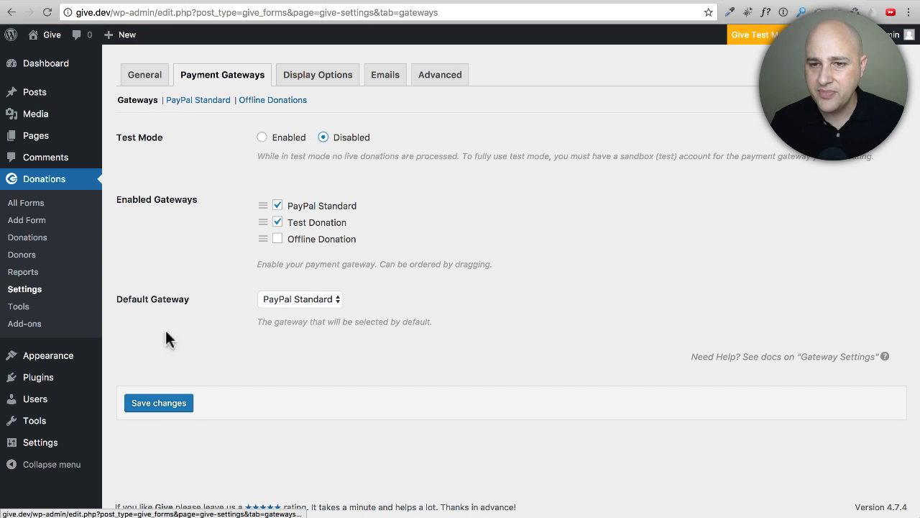
{"action": "left_click", "coordinate": [158, 403]}
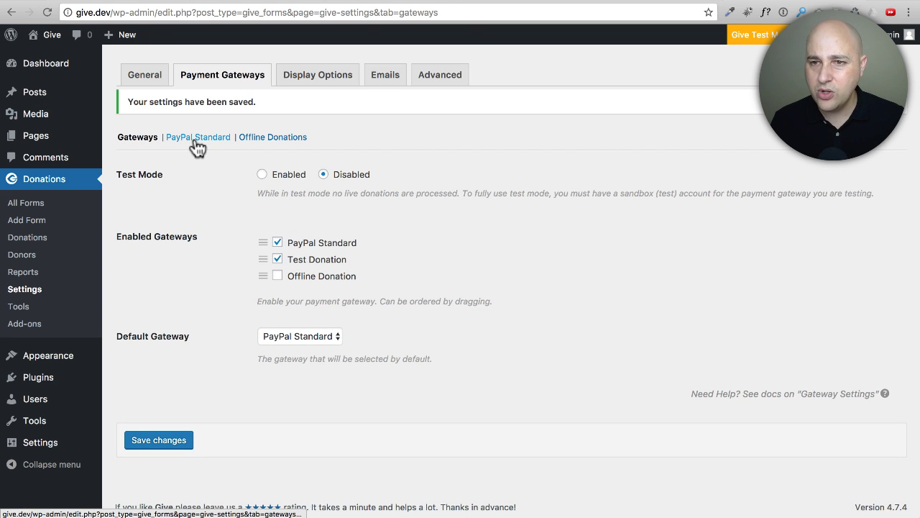
Enter the account's email in the PayPal Standard settings, keep the transaction type as Donation and save the changes.
{"action": "left_click", "coordinate": [195, 139]}
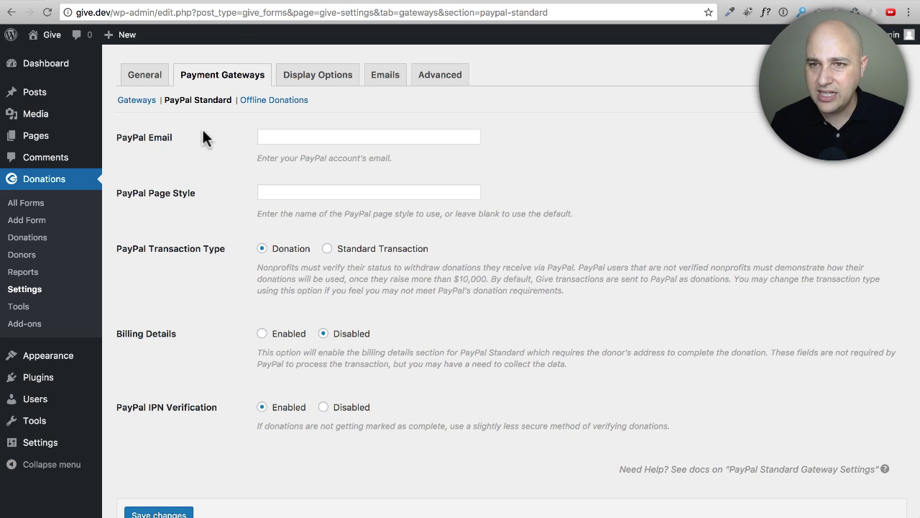
{"action": "left_click", "coordinate": [390, 137]}
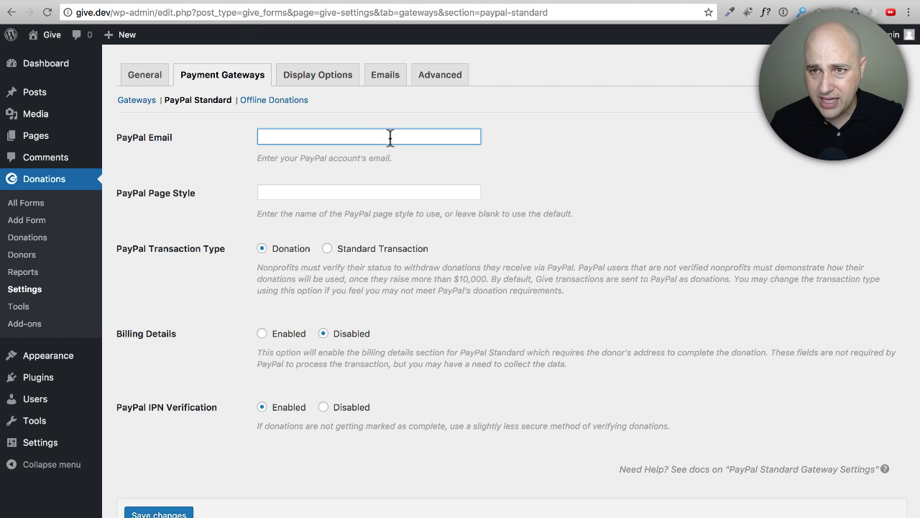
{"action": "key", "text": "super+v"}
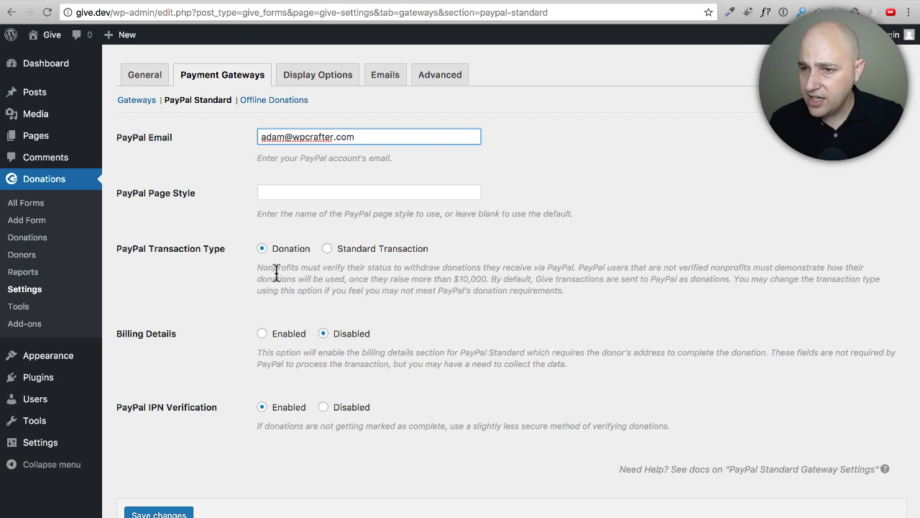
{"action": "left_click", "coordinate": [169, 280]}
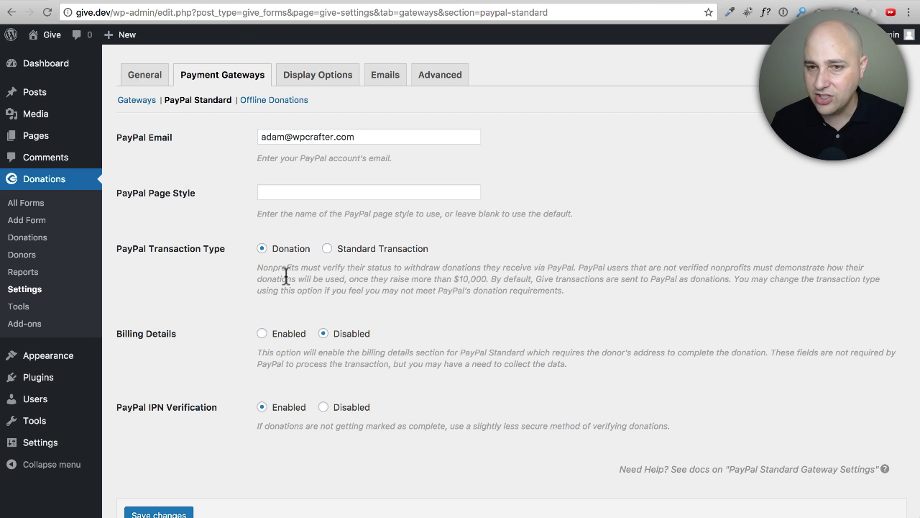
{"action": "left_click", "coordinate": [328, 251]}
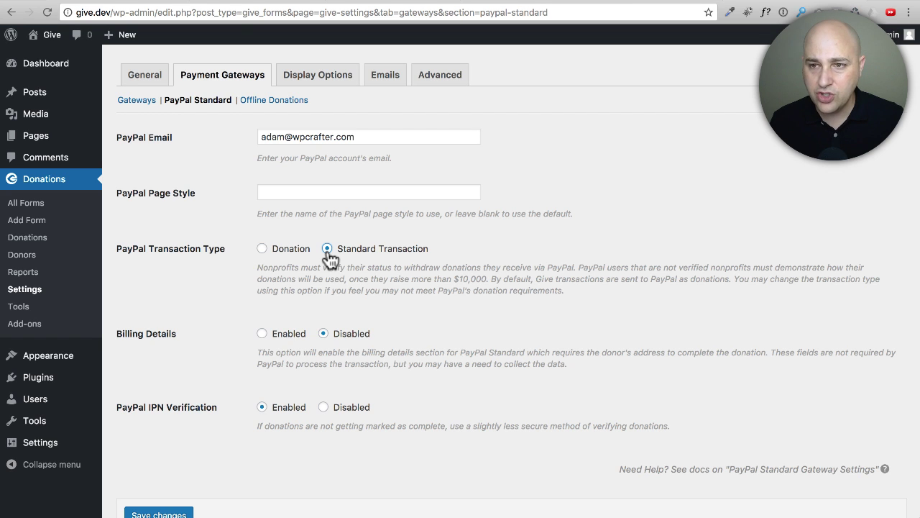
{"action": "left_click", "coordinate": [270, 250]}
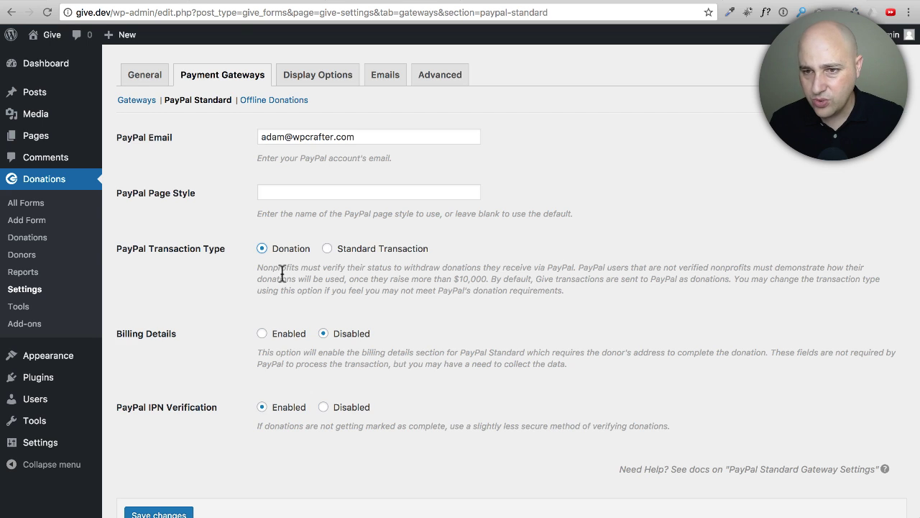
{"action": "scroll", "coordinate": [262, 280], "scroll_direction": "down", "scroll_amount": 2}
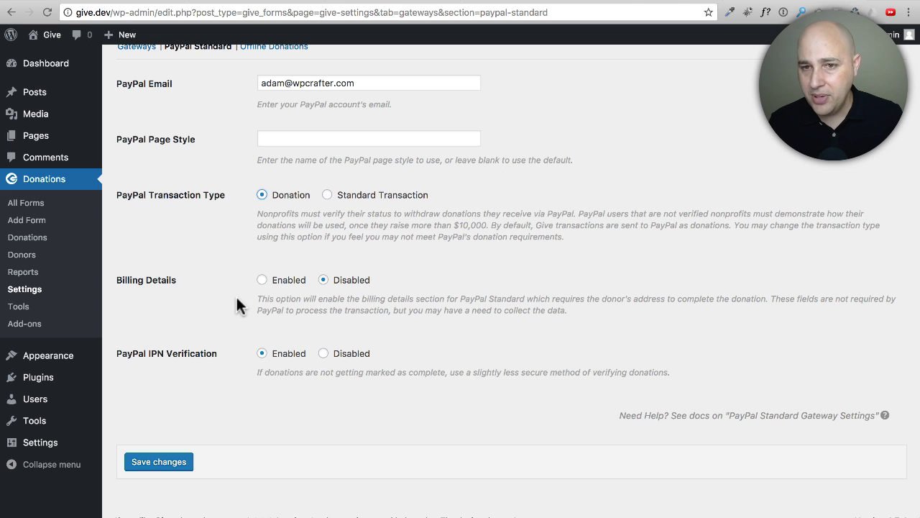
{"action": "scroll", "coordinate": [201, 357], "scroll_direction": "down", "scroll_amount": 1}
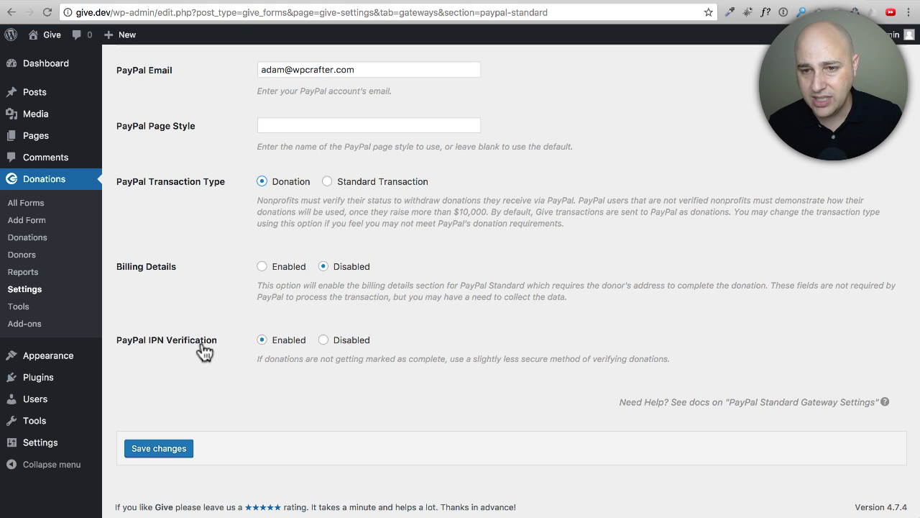
{"action": "left_click", "coordinate": [159, 450]}
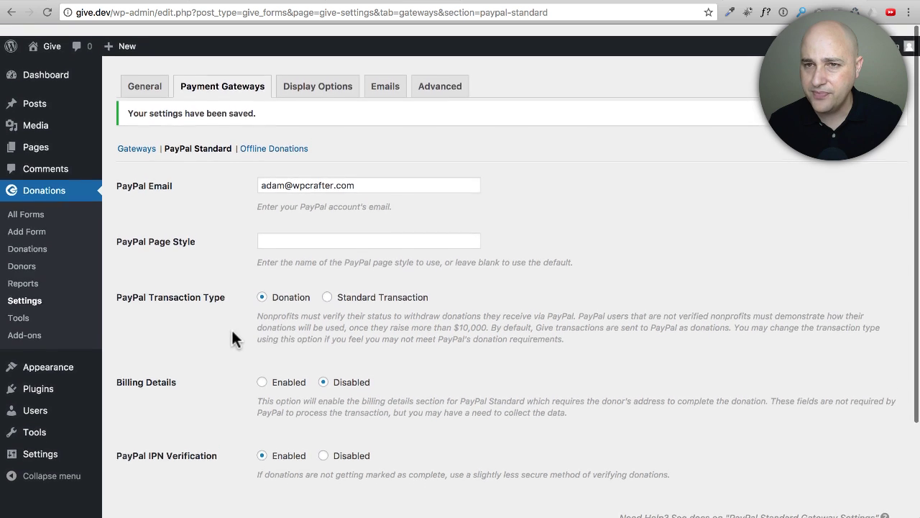
Examine the Offline Donations instructions and the Display Options for Give styles, floating labels and the welcome screen.
{"action": "left_click", "coordinate": [253, 138]}
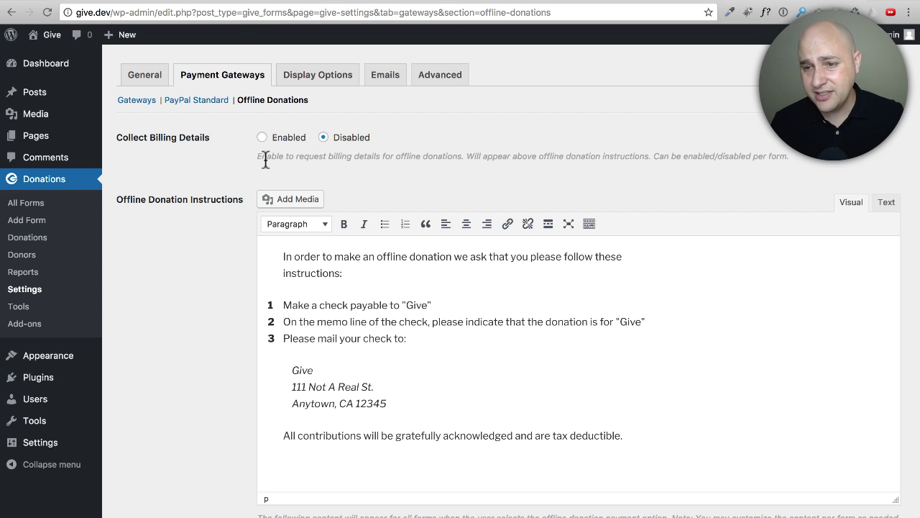
{"action": "left_click", "coordinate": [303, 85]}
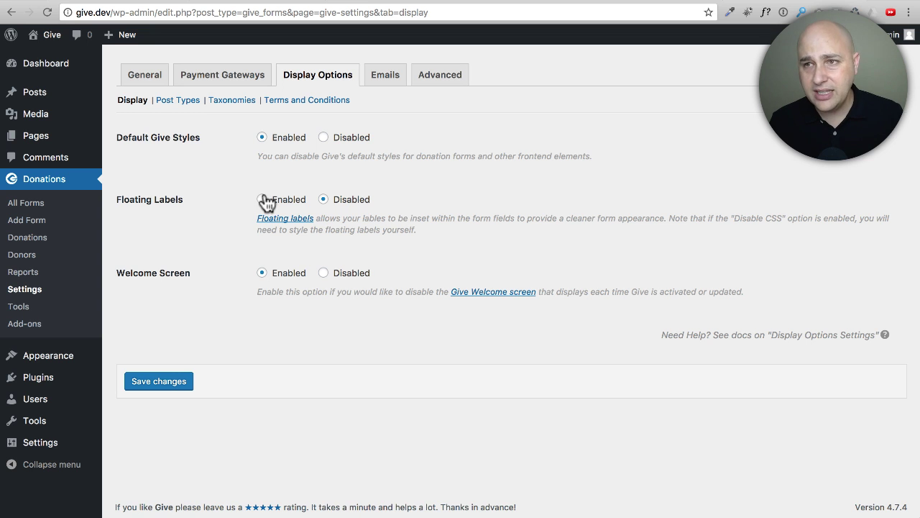
Switch to the Give website, browse the donation form demos and open the Modal Form Popup demo.
{"action": "left_click", "coordinate": [663, 1]}
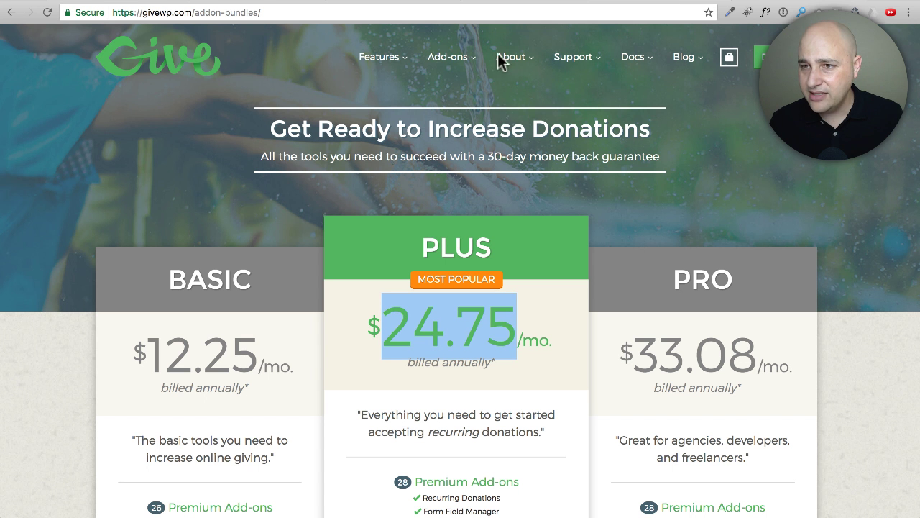
{"action": "mouse_move", "coordinate": [374, 63]}
{"action": "left_click", "coordinate": [381, 202]}
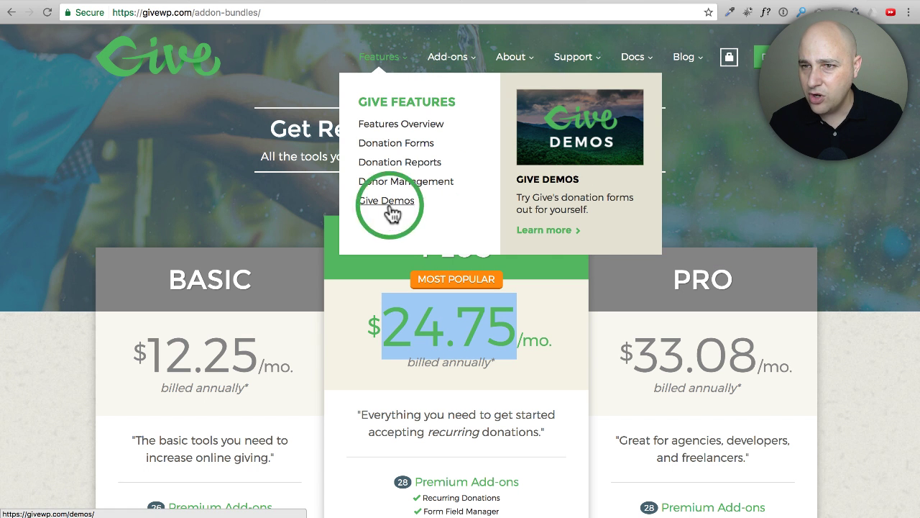
{"action": "scroll", "coordinate": [288, 202], "scroll_direction": "down", "scroll_amount": 1}
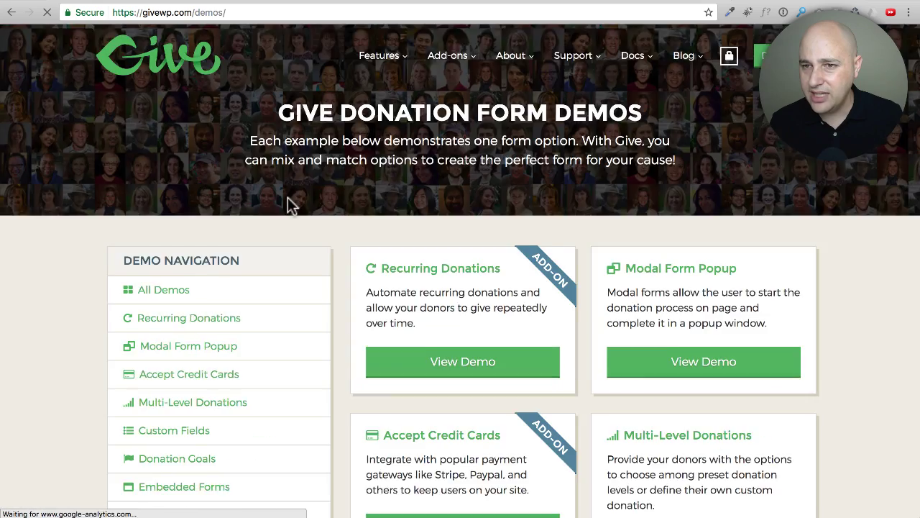
{"action": "scroll", "coordinate": [288, 201], "scroll_direction": "down", "scroll_amount": 5}
{"action": "scroll", "coordinate": [569, 255], "scroll_direction": "down", "scroll_amount": 1}
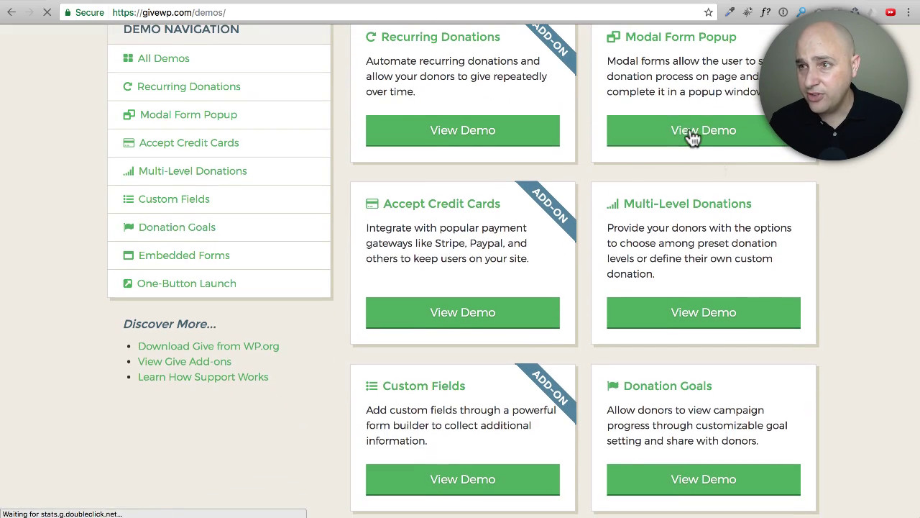
{"action": "left_click", "coordinate": [692, 132]}
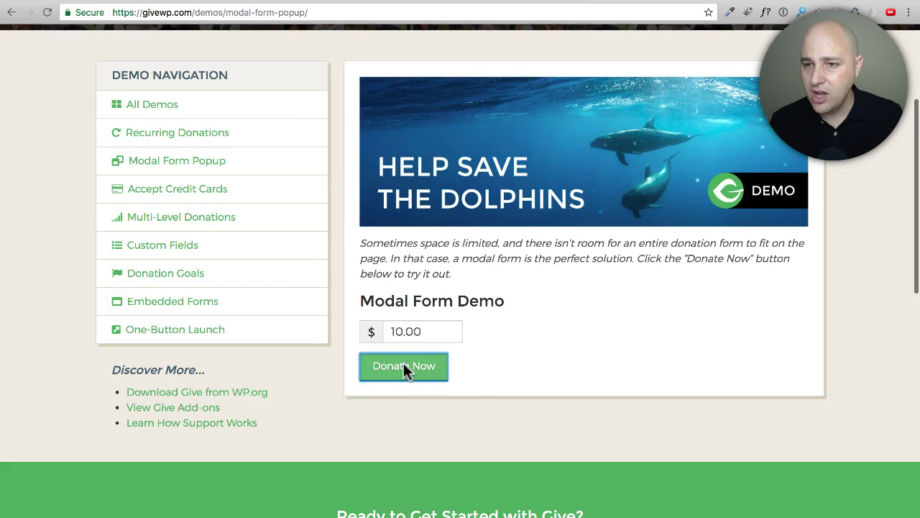
Open the demo's $10.00 donation popup and examine how the First Name label sits relative to its field.
{"action": "left_click", "coordinate": [404, 367]}
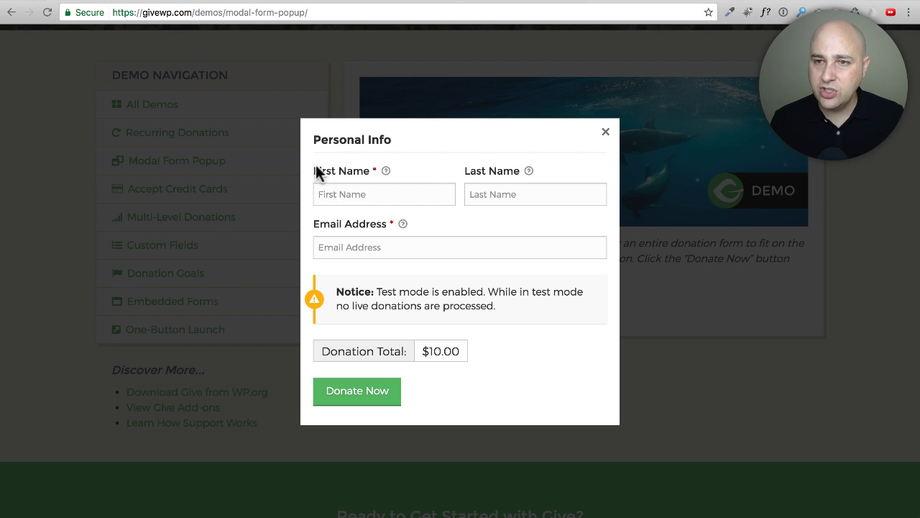
{"action": "left_click_drag", "start_coordinate": [312, 167], "coordinate": [330, 167]}
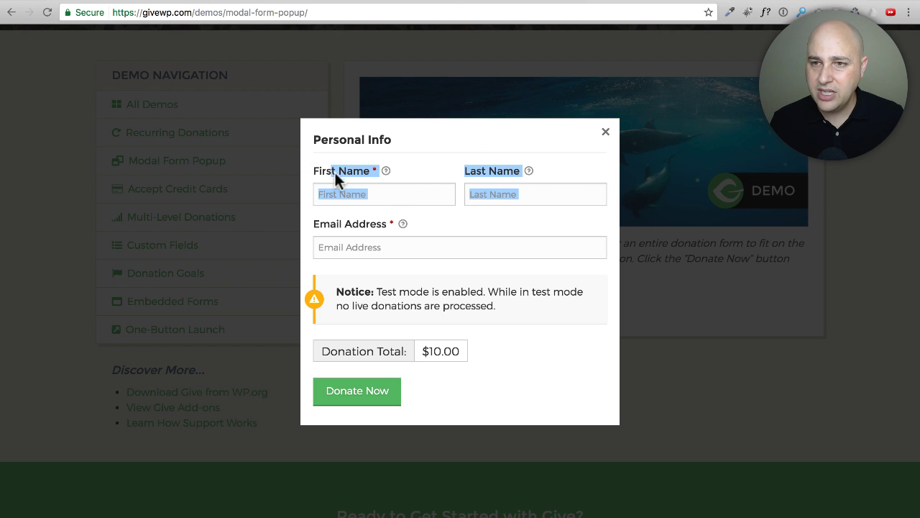
{"action": "left_click", "coordinate": [371, 200]}
{"action": "left_click", "coordinate": [275, 194]}
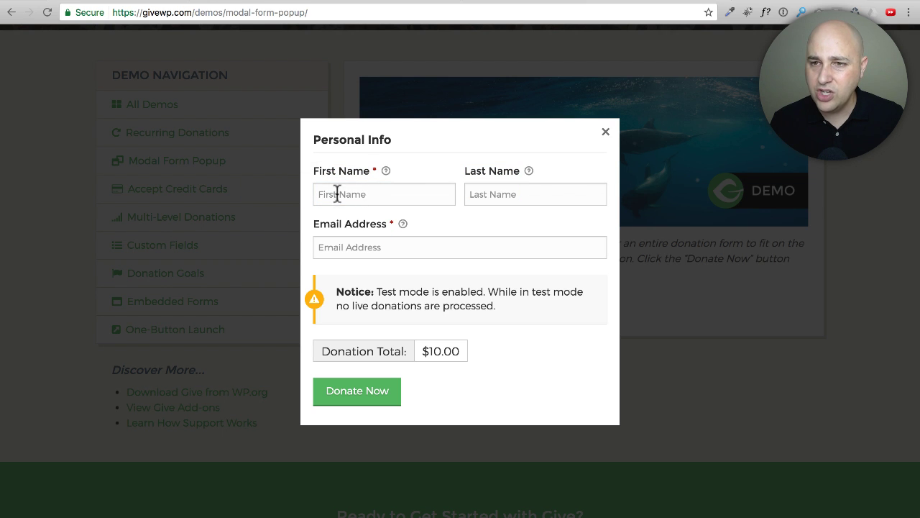
{"action": "left_click_drag", "start_coordinate": [319, 170], "coordinate": [379, 199]}
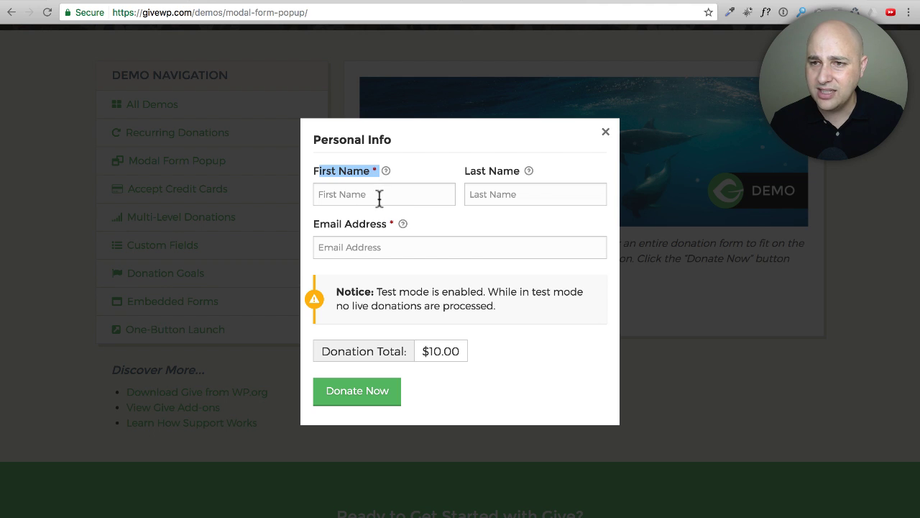
{"action": "left_click", "coordinate": [379, 200]}
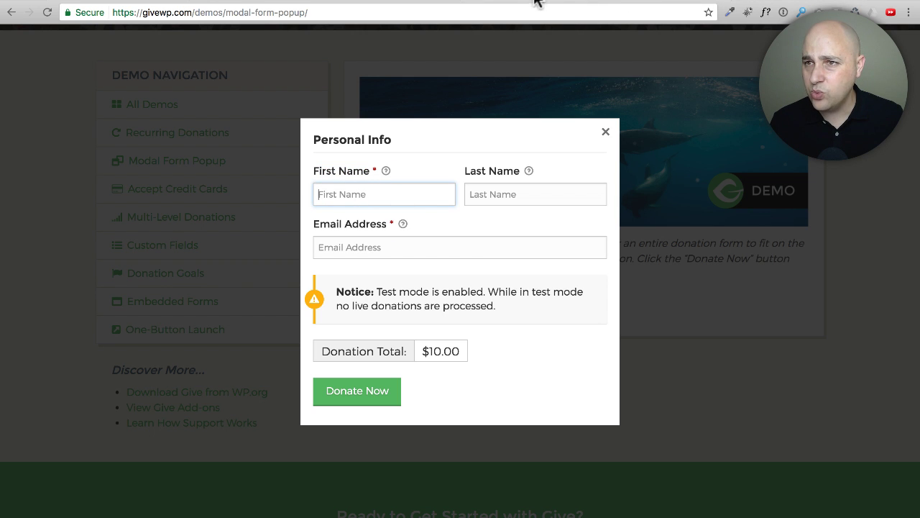
Return to the WordPress admin, save the Display settings and review the Post Types options.
{"action": "left_click", "coordinate": [753, 1]}
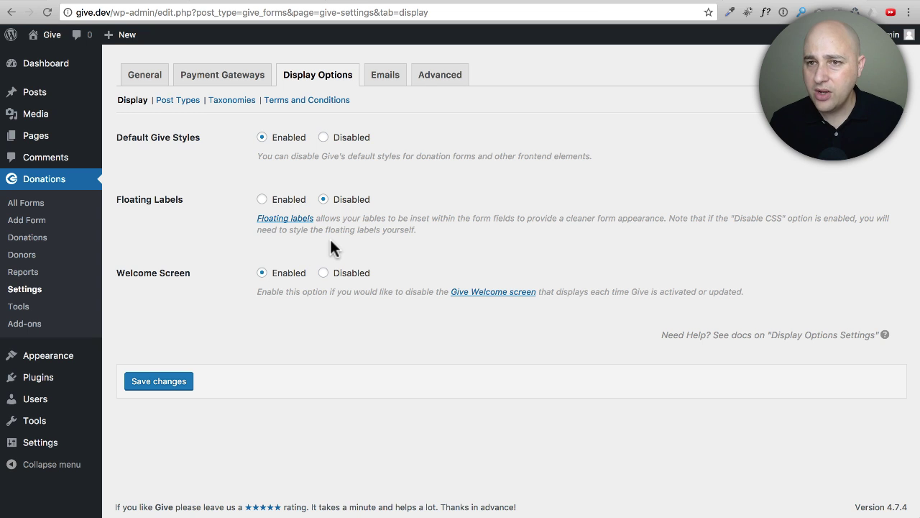
{"action": "left_click", "coordinate": [163, 384]}
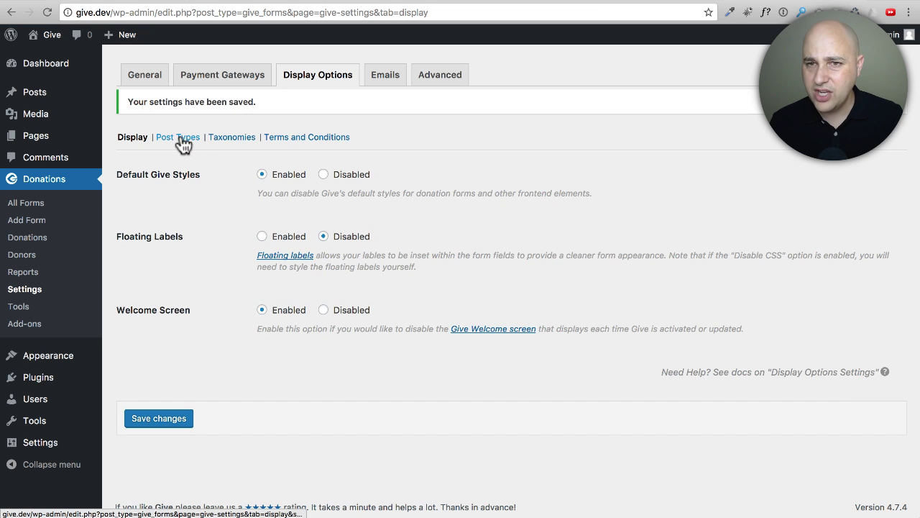
{"action": "left_click", "coordinate": [180, 136]}
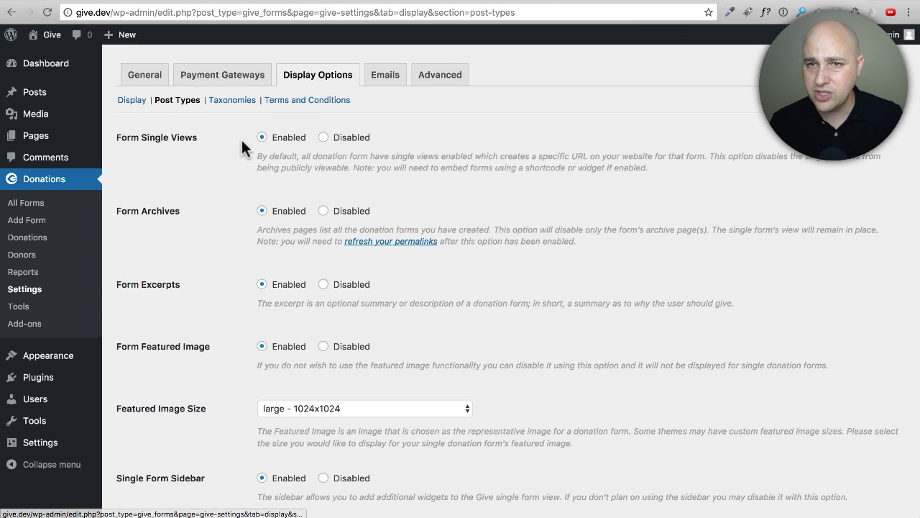
{"action": "scroll", "coordinate": [213, 170], "scroll_direction": "down", "scroll_amount": 5}
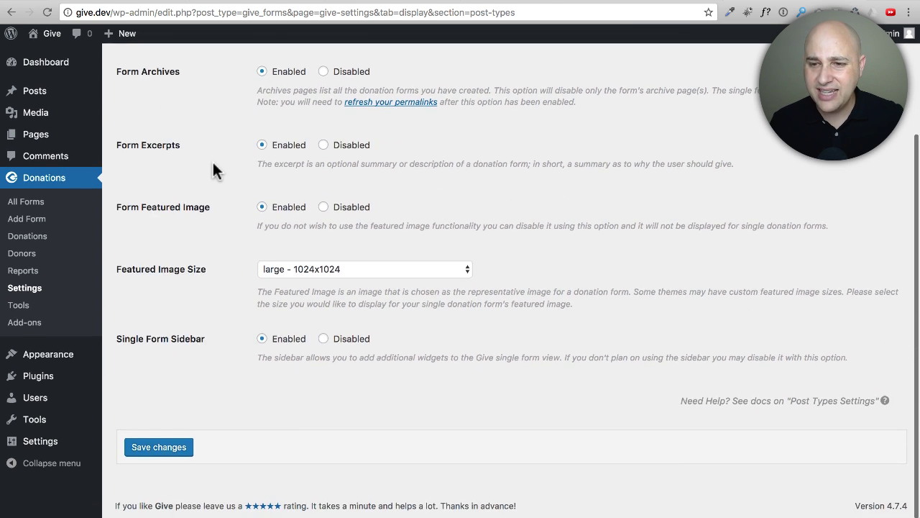
{"action": "scroll", "coordinate": [213, 171], "scroll_direction": "up", "scroll_amount": 4}
{"action": "scroll", "coordinate": [213, 170], "scroll_direction": "up", "scroll_amount": 1}
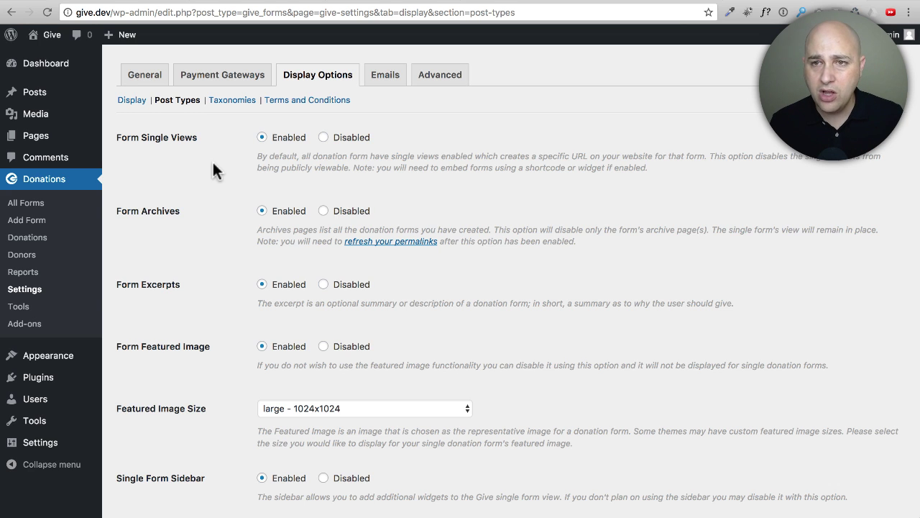
{"action": "left_click", "coordinate": [230, 102]}
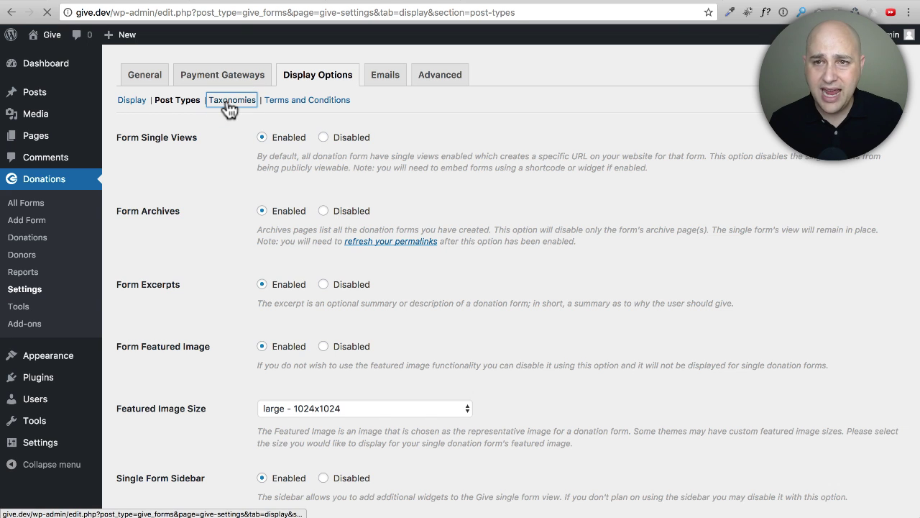
Enable Terms and Conditions in the display options, keep the label "Agree to Terms?" and save the changes.
{"action": "left_click", "coordinate": [287, 102]}
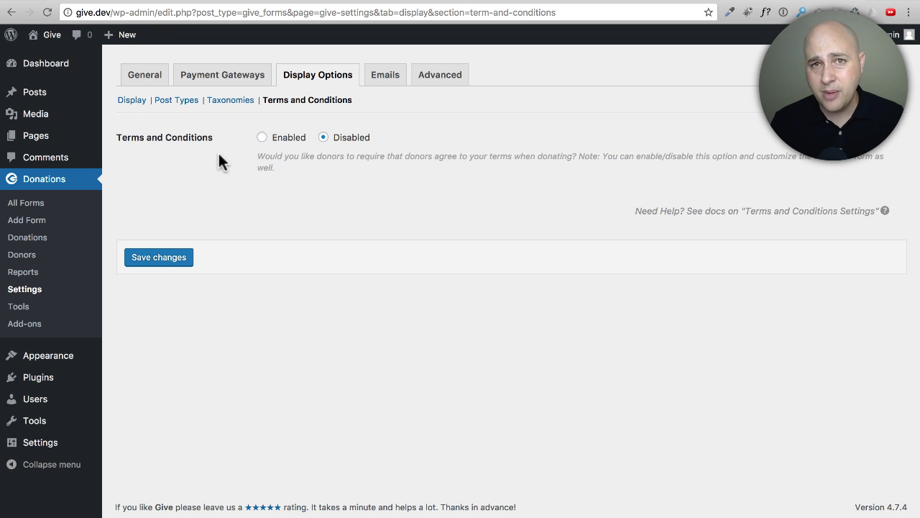
{"action": "left_click", "coordinate": [263, 137]}
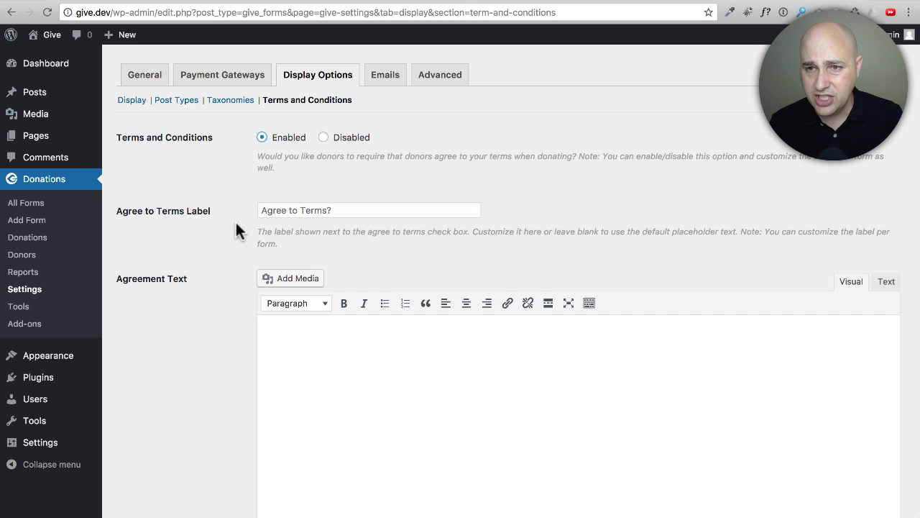
{"action": "scroll", "coordinate": [238, 230], "scroll_direction": "down", "scroll_amount": 3}
{"action": "left_click", "coordinate": [378, 272]}
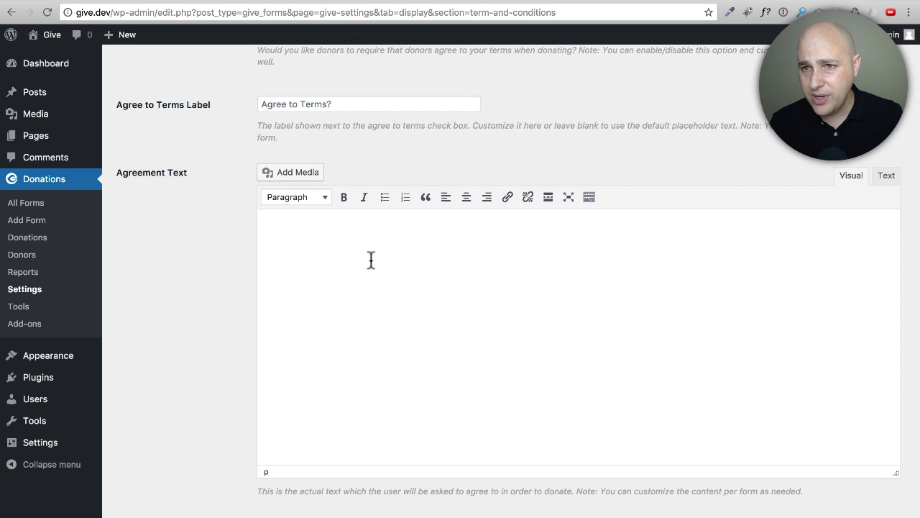
{"action": "scroll", "coordinate": [288, 273], "scroll_direction": "down", "scroll_amount": 4}
{"action": "left_click", "coordinate": [162, 448]}
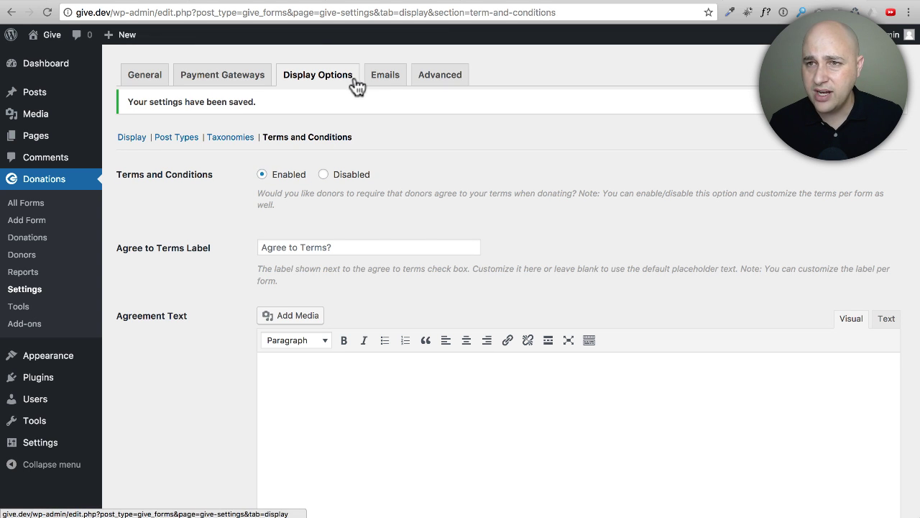
Examine the email settings, including the Donation Receipt template with its available tags and the New Donation Notification.
{"action": "left_click", "coordinate": [375, 79]}
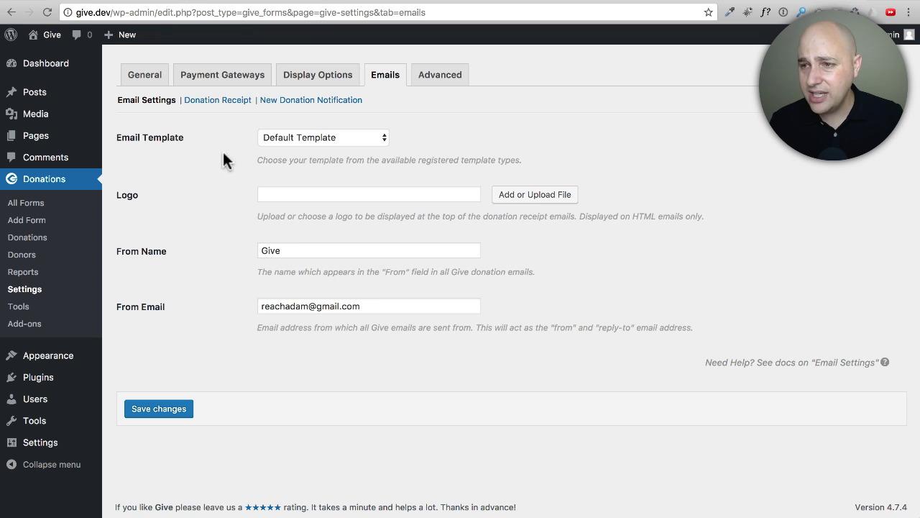
{"action": "left_click", "coordinate": [217, 101]}
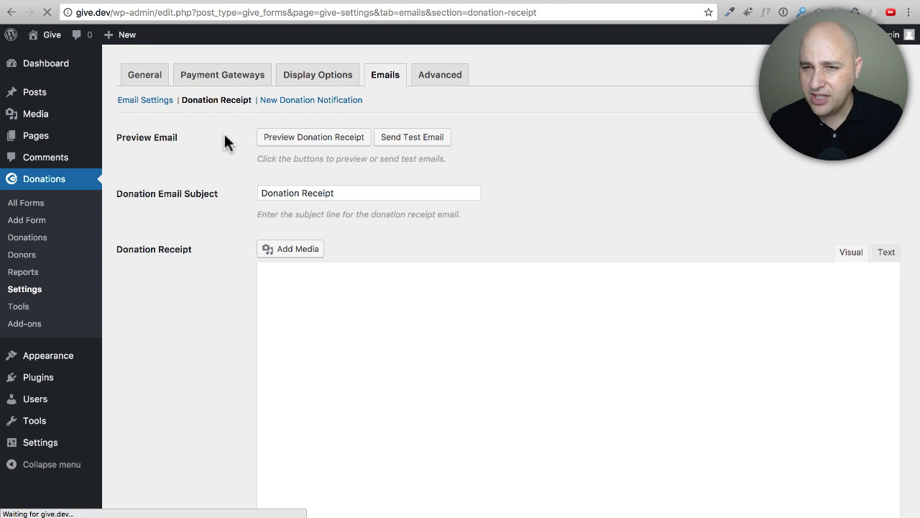
{"action": "scroll", "coordinate": [220, 157], "scroll_direction": "down", "scroll_amount": 1}
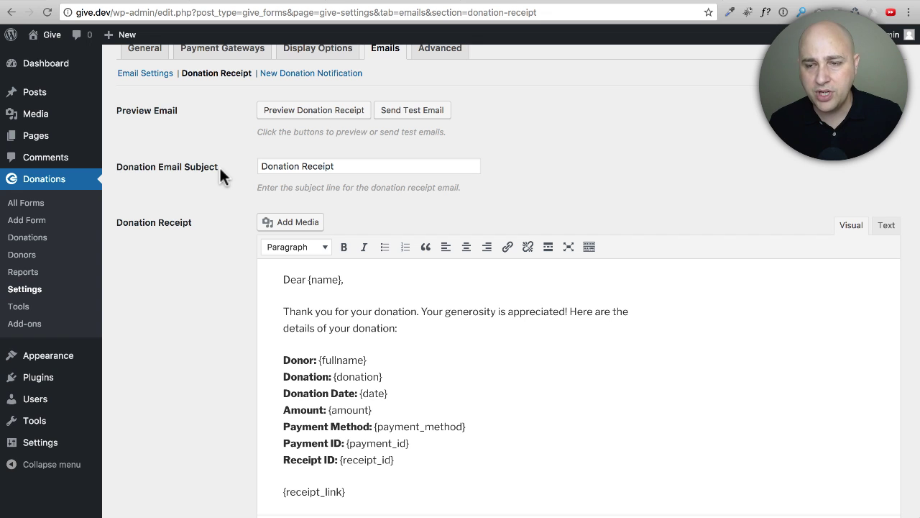
{"action": "scroll", "coordinate": [220, 173], "scroll_direction": "down", "scroll_amount": 1}
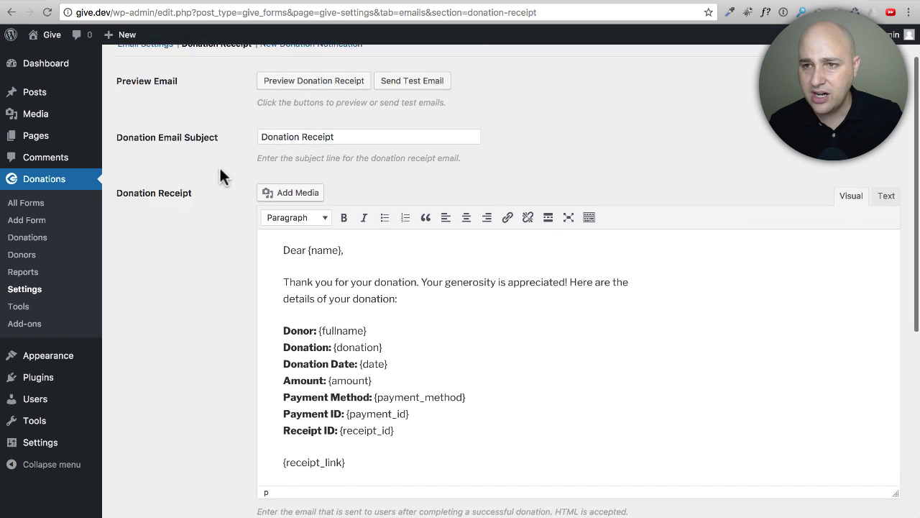
{"action": "scroll", "coordinate": [188, 172], "scroll_direction": "down", "scroll_amount": 5}
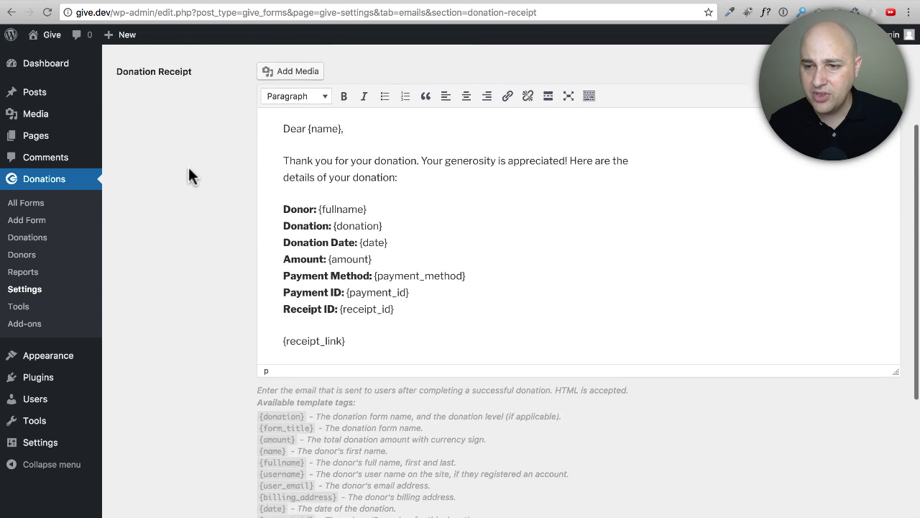
{"action": "scroll", "coordinate": [178, 175], "scroll_direction": "up", "scroll_amount": 2}
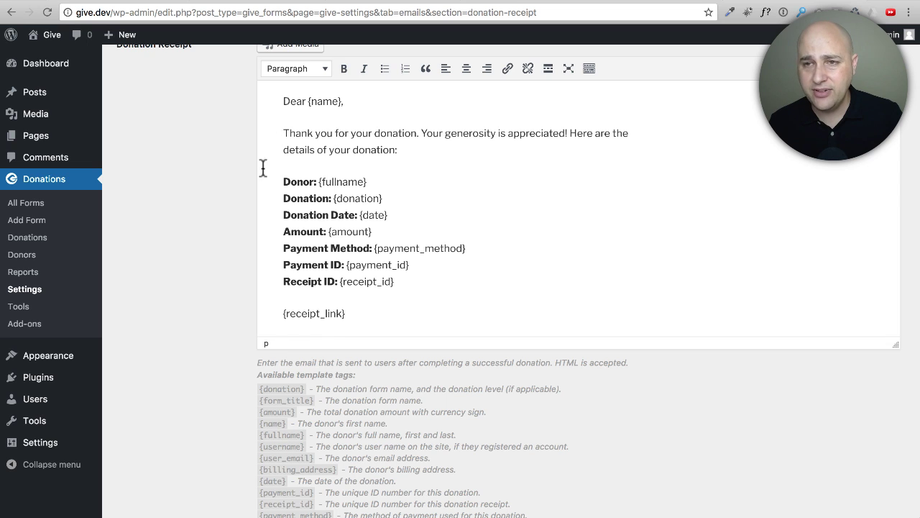
{"action": "scroll", "coordinate": [259, 187], "scroll_direction": "up", "scroll_amount": 5}
{"action": "left_click", "coordinate": [295, 101]}
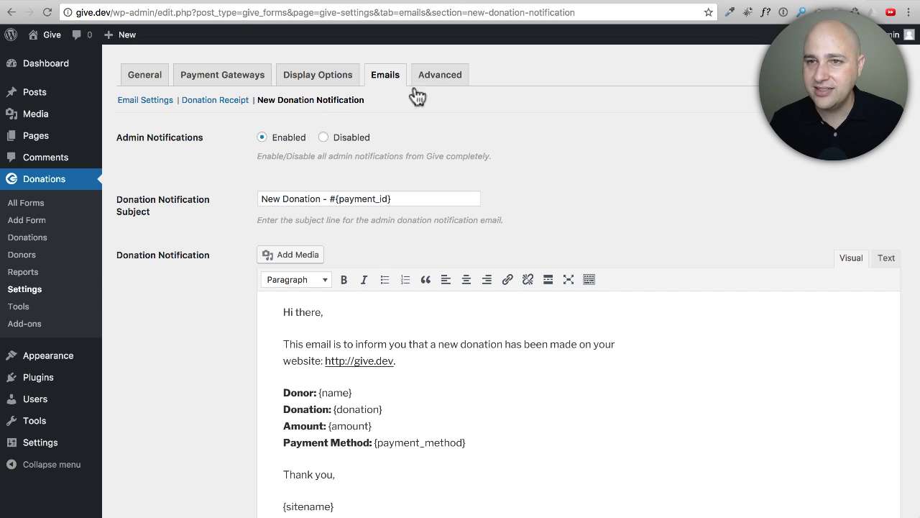
Review Give's Advanced options, the Add-ons catalogue and the system information under Tools.
{"action": "left_click", "coordinate": [453, 79]}
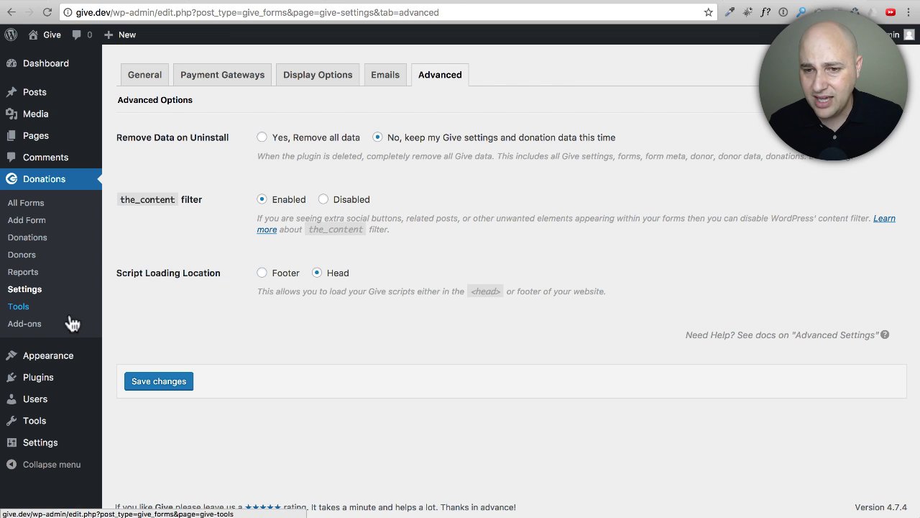
{"action": "left_click", "coordinate": [27, 328]}
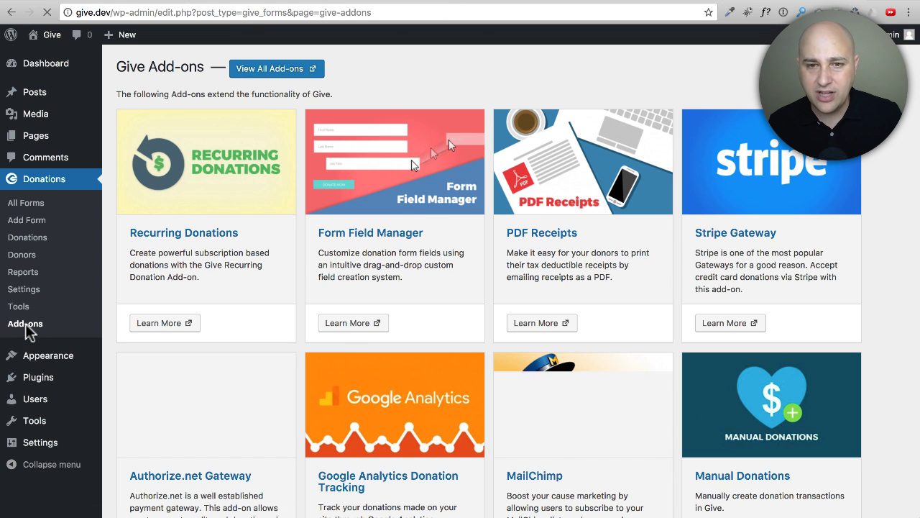
{"action": "scroll", "coordinate": [305, 259], "scroll_direction": "down", "scroll_amount": 5}
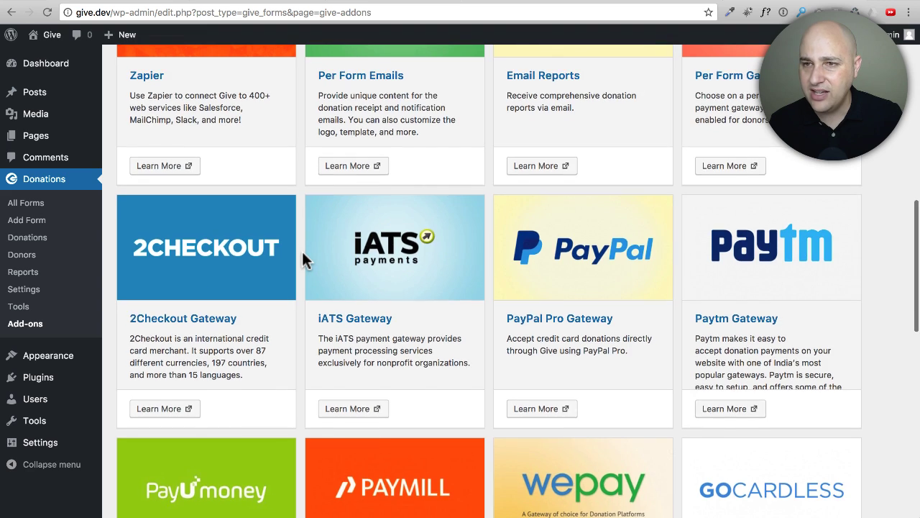
{"action": "scroll", "coordinate": [303, 255], "scroll_direction": "up", "scroll_amount": 15}
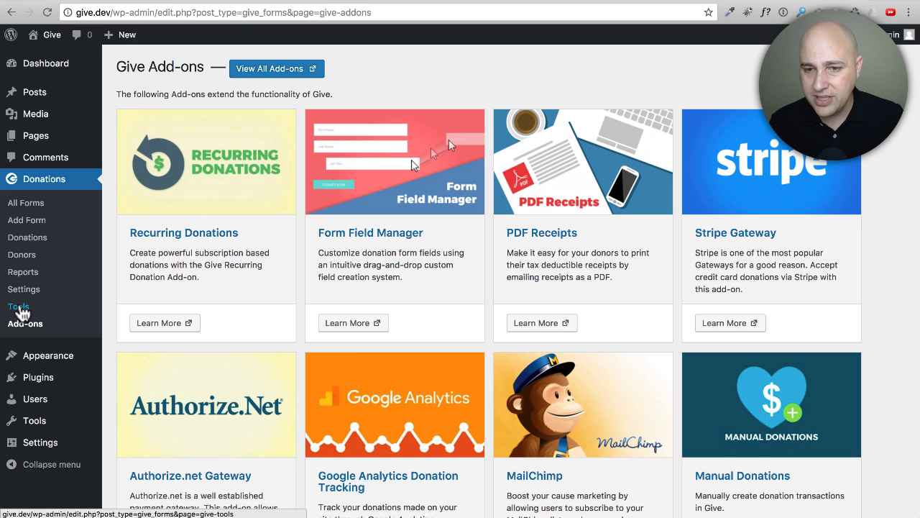
{"action": "left_click", "coordinate": [19, 310]}
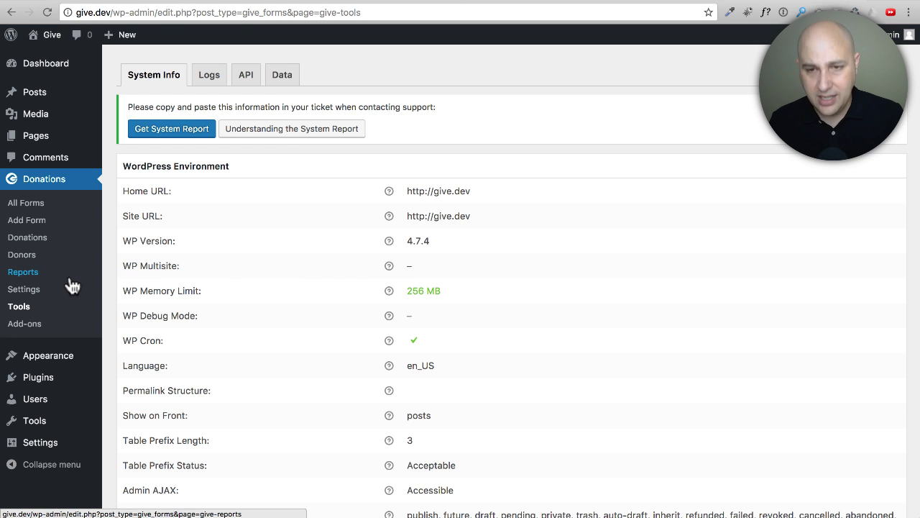
Start a new donation form and title it "WPCrafter Legal Fund".
{"action": "left_click", "coordinate": [29, 220]}
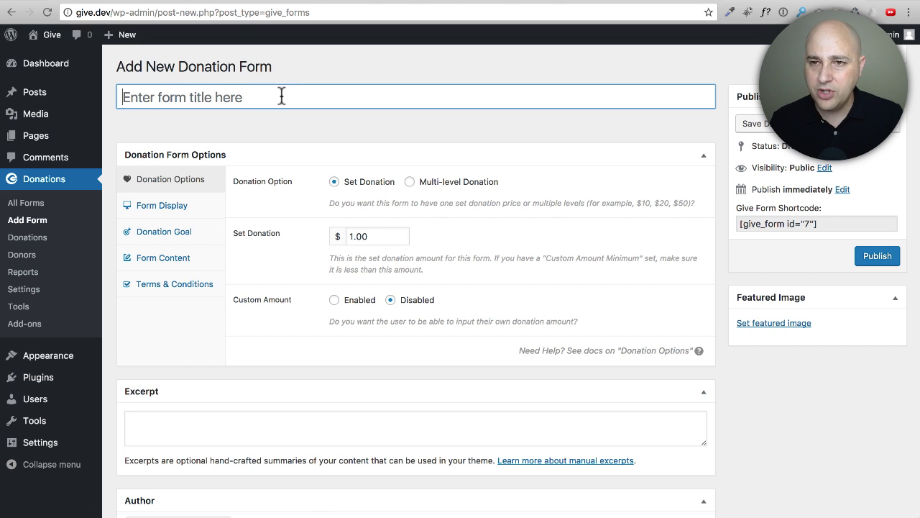
{"action": "type", "text": "WPCrafter Legal Fund"}
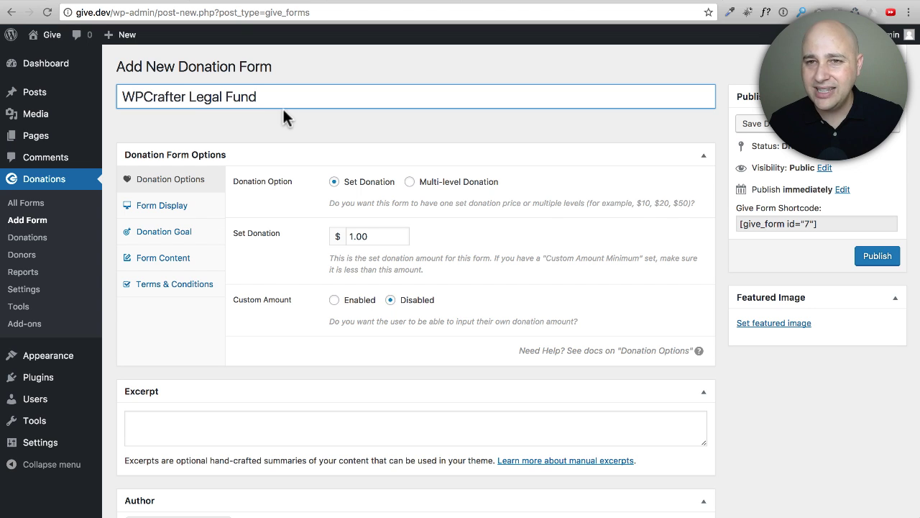
{"action": "scroll", "coordinate": [284, 123], "scroll_direction": "down", "scroll_amount": 1}
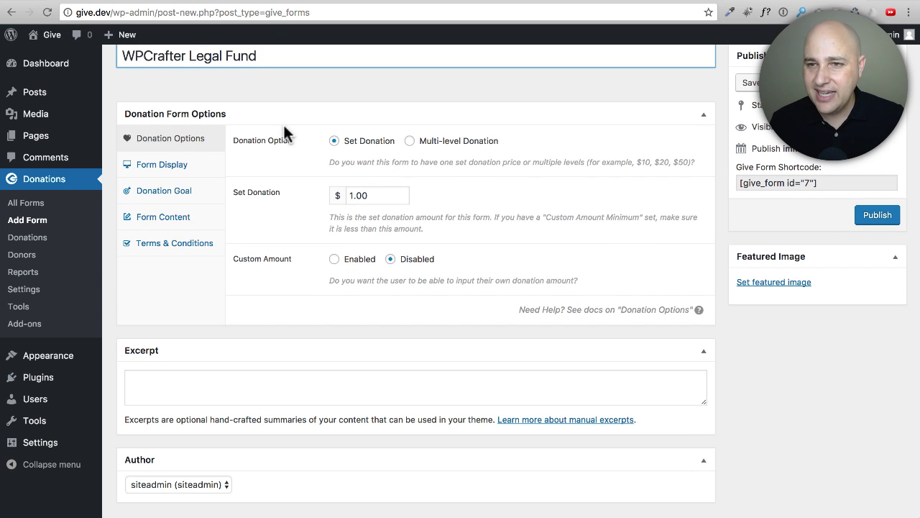
Compare the two donation options and set the form to Multi-level Donation, keeping the Buttons display style.
{"action": "scroll", "coordinate": [276, 138], "scroll_direction": "up", "scroll_amount": 1}
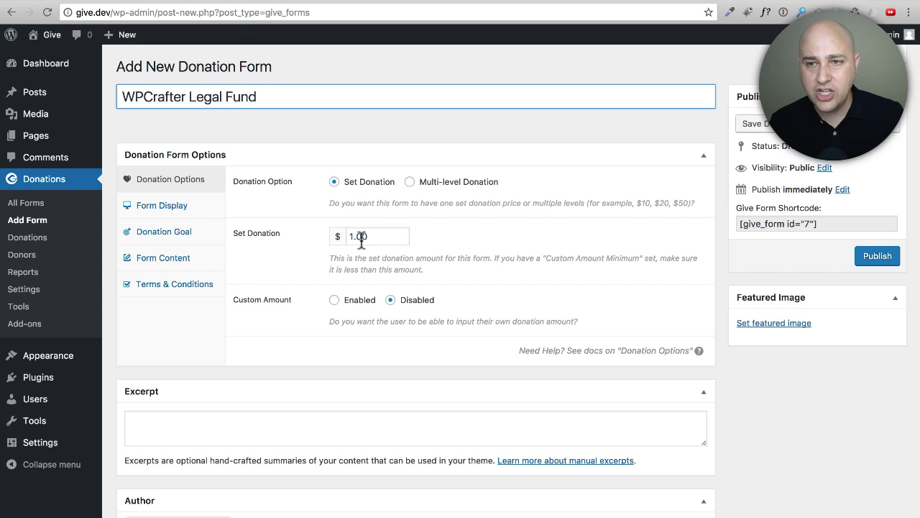
{"action": "left_click", "coordinate": [411, 183]}
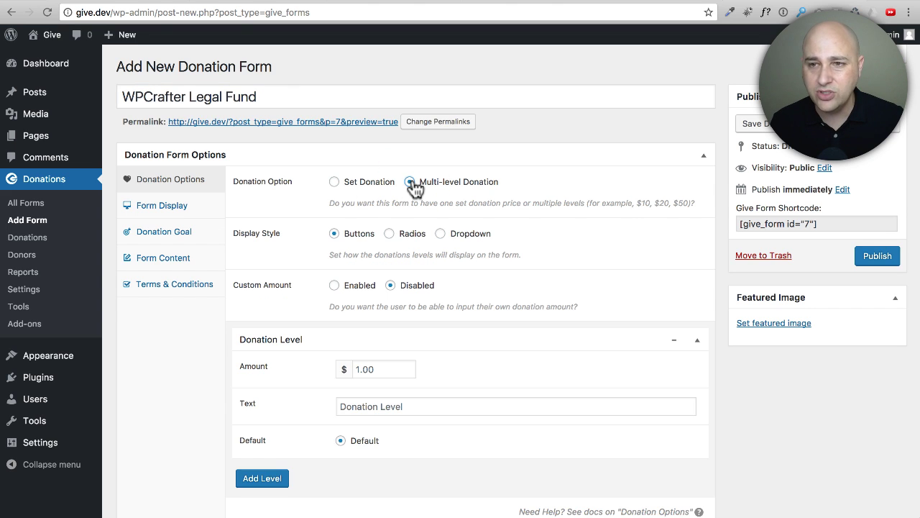
{"action": "left_click", "coordinate": [357, 186]}
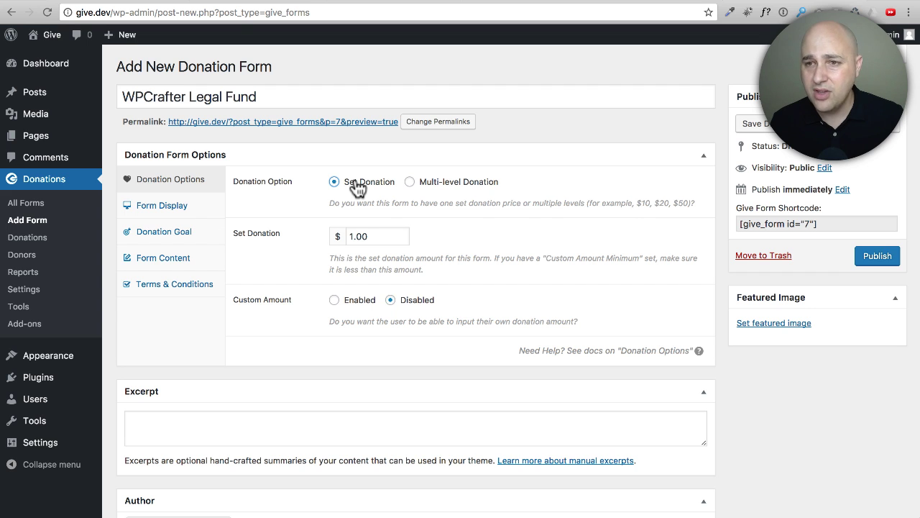
{"action": "left_click", "coordinate": [409, 183]}
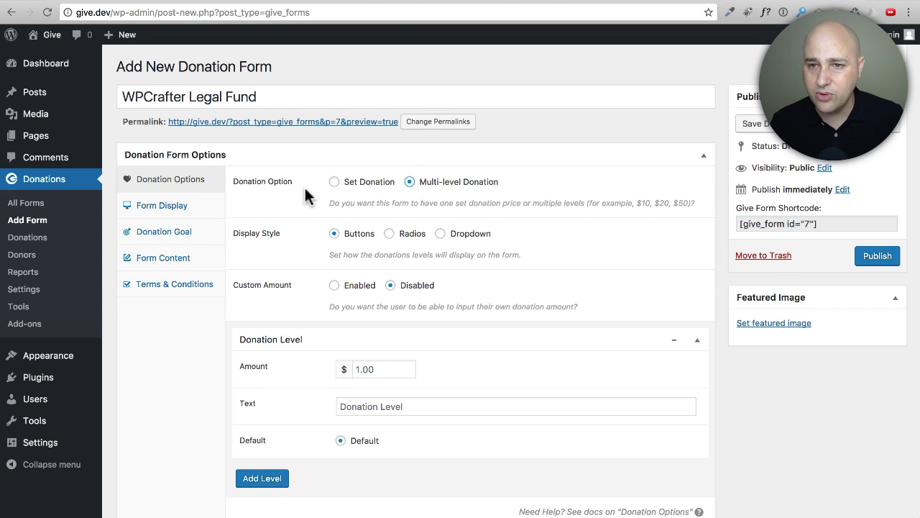
{"action": "scroll", "coordinate": [305, 196], "scroll_direction": "down", "scroll_amount": 2}
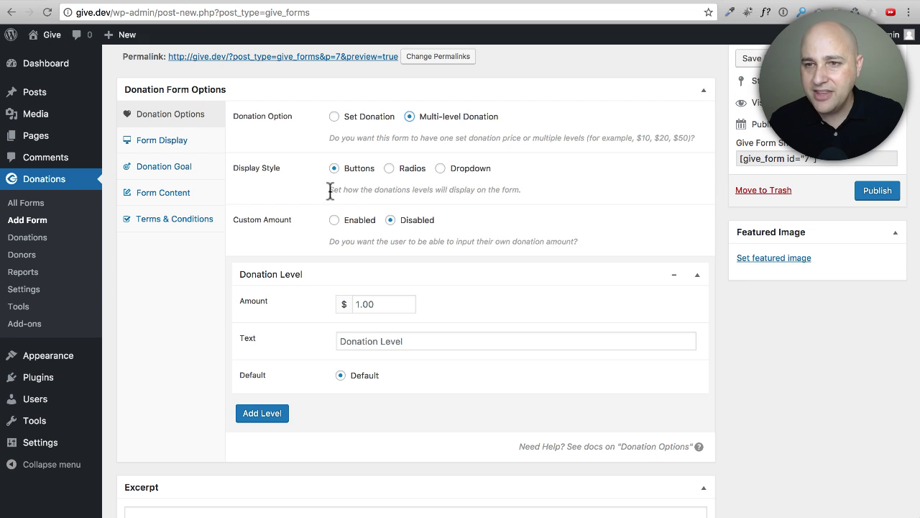
{"action": "scroll", "coordinate": [312, 203], "scroll_direction": "down", "scroll_amount": 2}
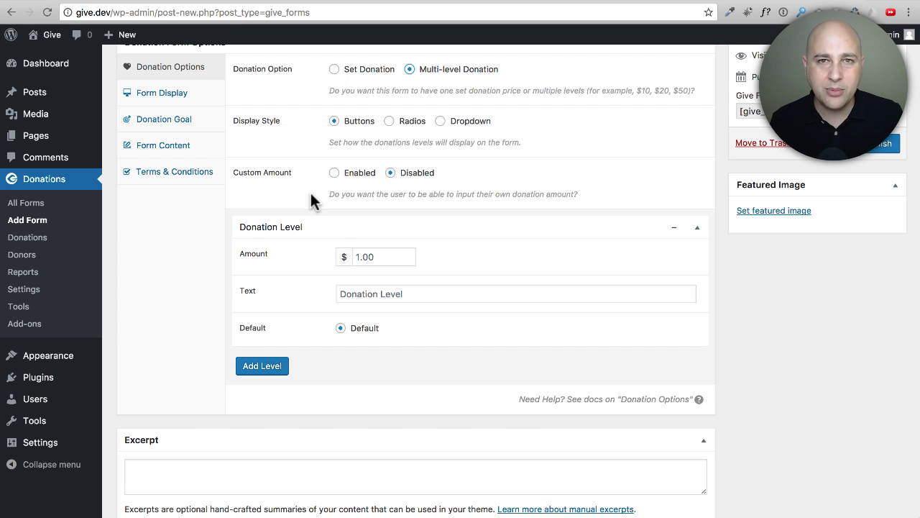
Enable custom donation amounts for the form and set the minimum amount to $150.00.
{"action": "left_click", "coordinate": [355, 175]}
{"action": "scroll", "coordinate": [304, 190], "scroll_direction": "down", "scroll_amount": 3}
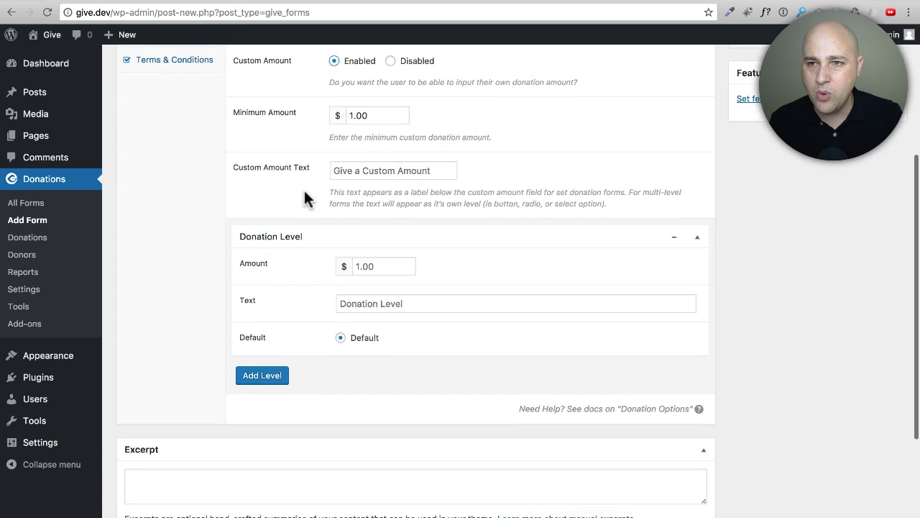
{"action": "scroll", "coordinate": [304, 190], "scroll_direction": "up", "scroll_amount": 2}
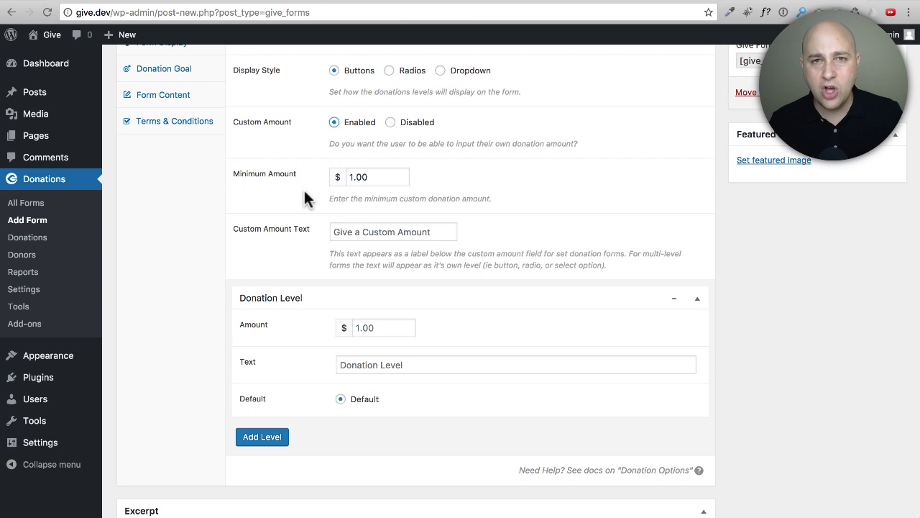
{"action": "left_click", "coordinate": [351, 177]}
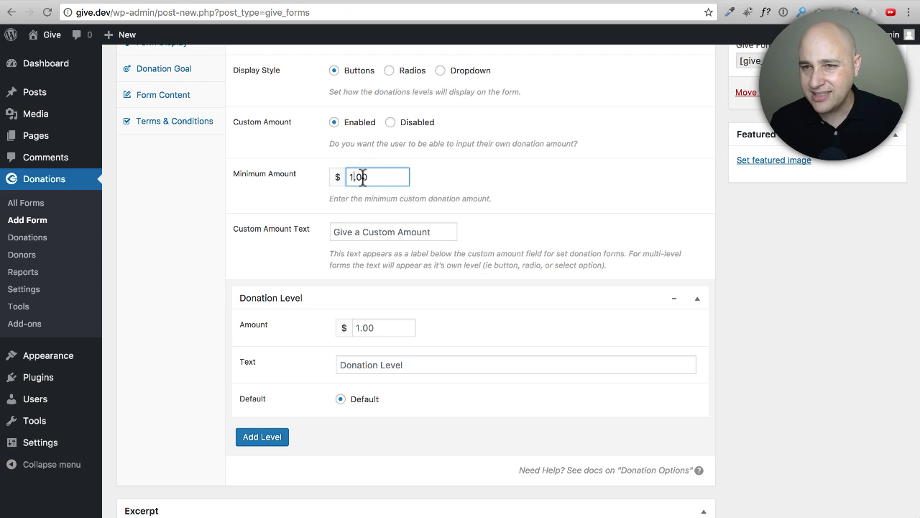
{"action": "key", "text": "BackSpace"}
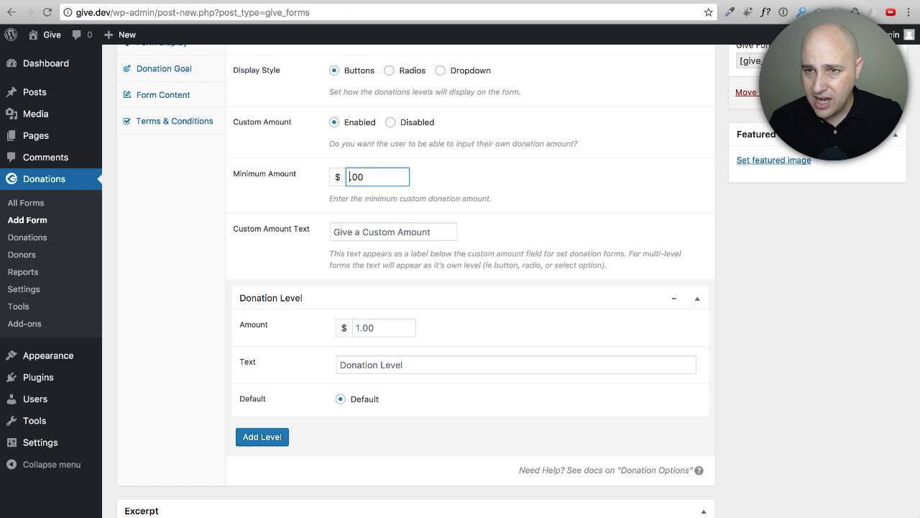
{"action": "type", "text": "150"}
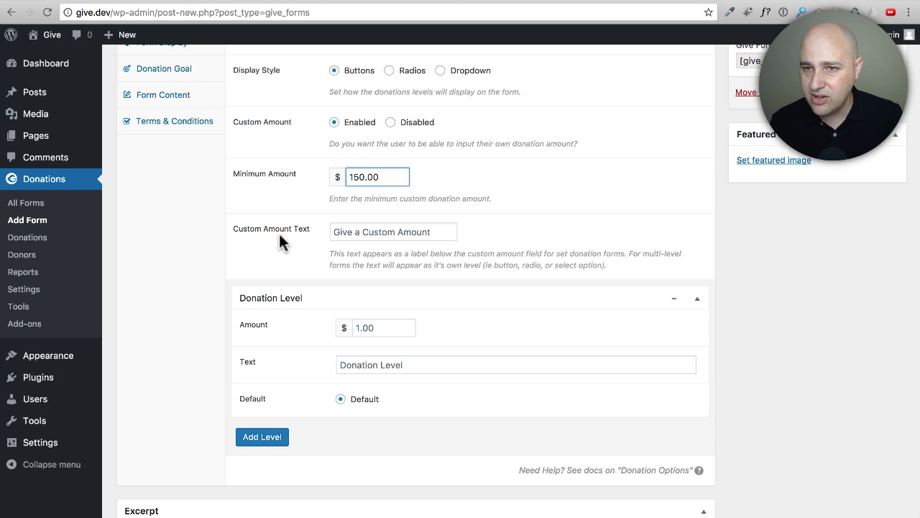
Review the custom amount text and the Bronze, Silver and Gold donation levels with their amounts and default choice.
{"action": "scroll", "coordinate": [284, 241], "scroll_direction": "down", "scroll_amount": 2}
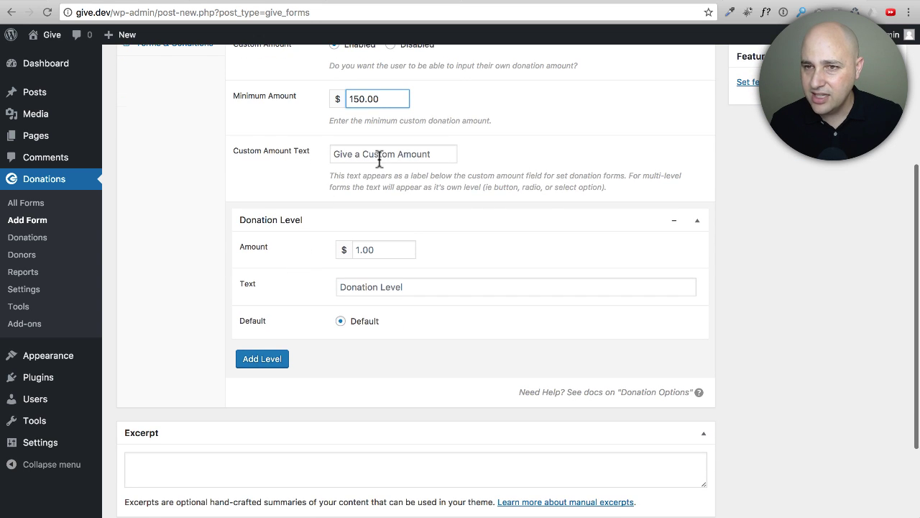
{"action": "scroll", "coordinate": [317, 162], "scroll_direction": "down", "scroll_amount": 1}
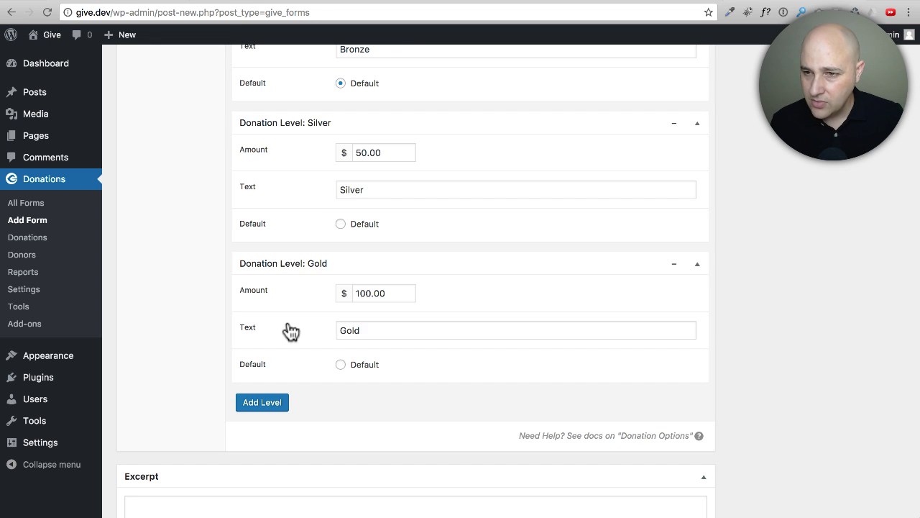
{"action": "scroll", "coordinate": [290, 331], "scroll_direction": "up", "scroll_amount": 3}
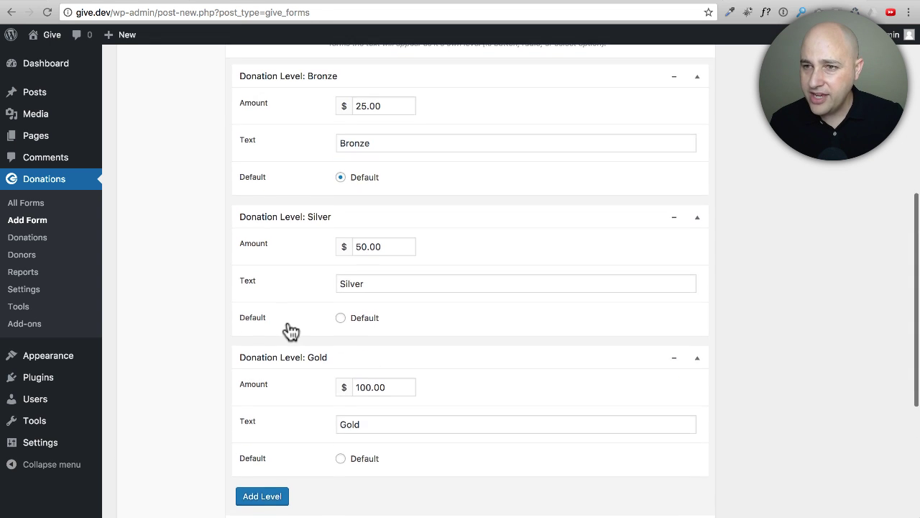
{"action": "scroll", "coordinate": [290, 330], "scroll_direction": "down", "scroll_amount": 1}
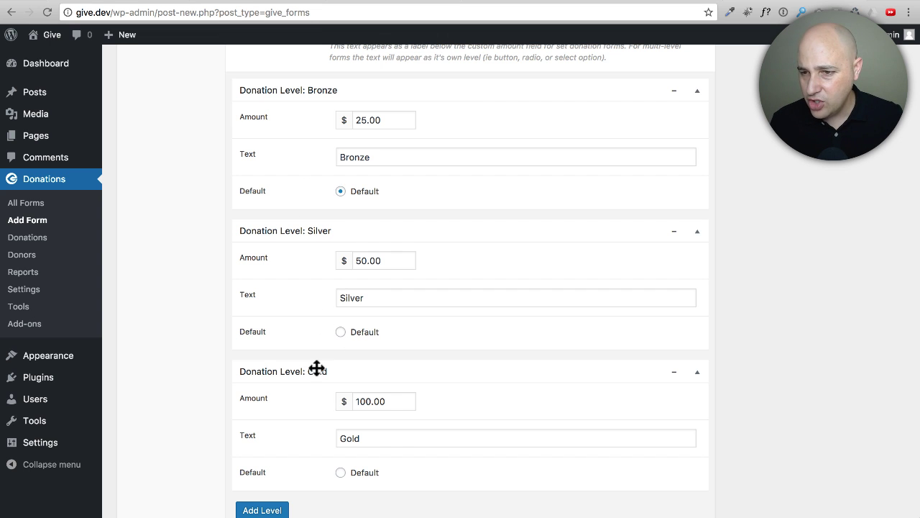
{"action": "scroll", "coordinate": [274, 353], "scroll_direction": "up", "scroll_amount": 3}
{"action": "scroll", "coordinate": [275, 352], "scroll_direction": "down", "scroll_amount": 5}
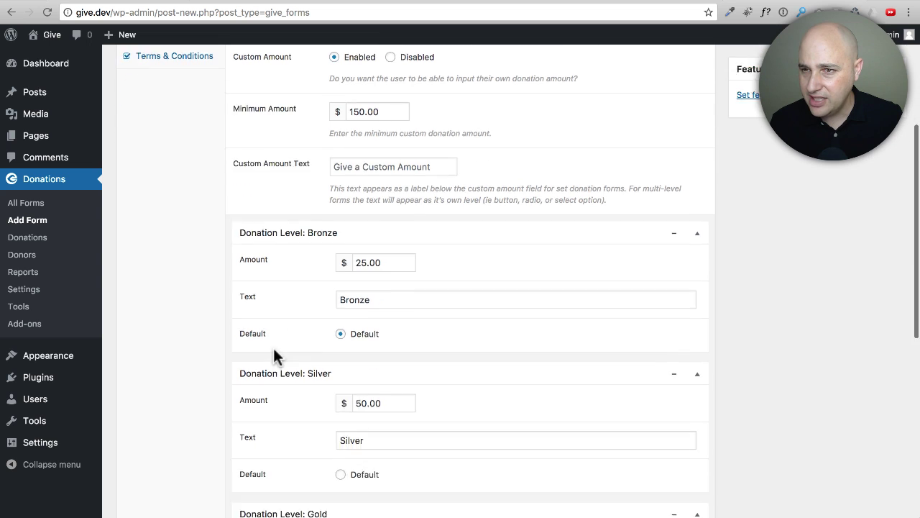
{"action": "scroll", "coordinate": [417, 366], "scroll_direction": "up", "scroll_amount": 10}
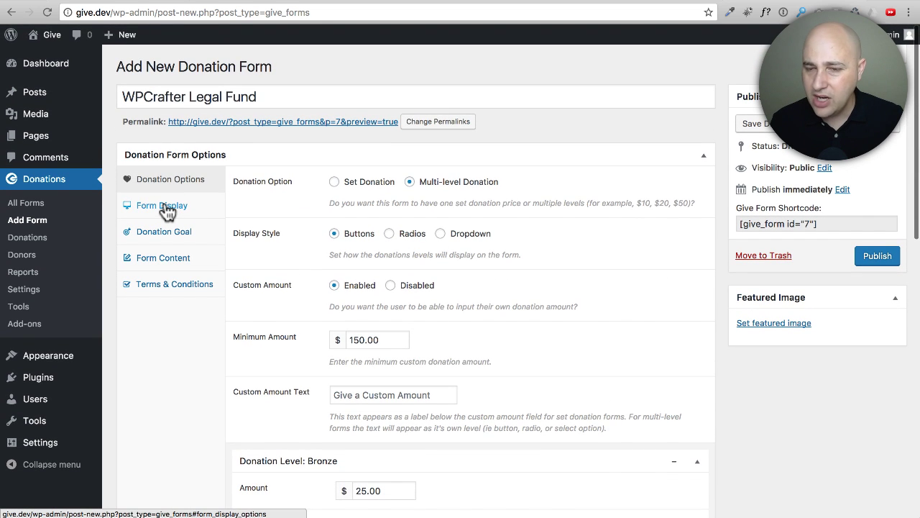
Examine the Form Display settings, including the display options, submit button label and default gateway.
{"action": "left_click", "coordinate": [165, 208]}
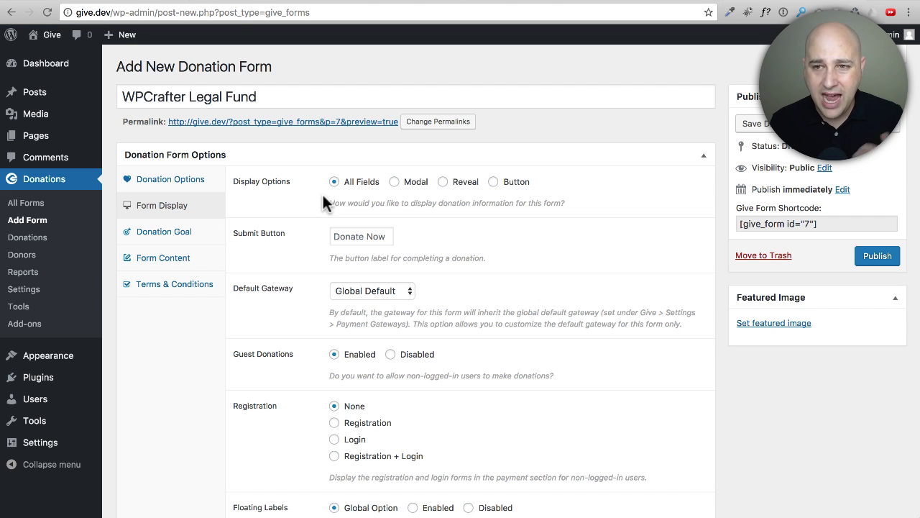
{"action": "scroll", "coordinate": [319, 191], "scroll_direction": "down", "scroll_amount": 2}
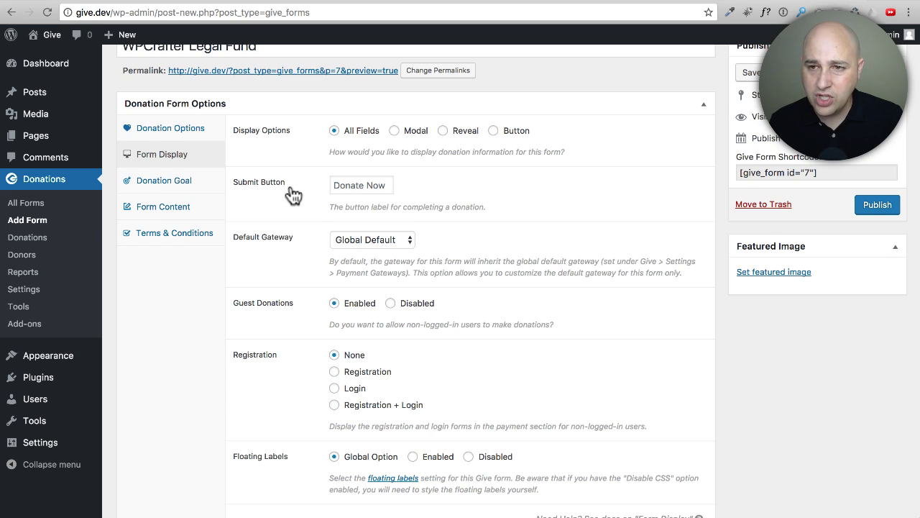
{"action": "scroll", "coordinate": [291, 195], "scroll_direction": "down", "scroll_amount": 1}
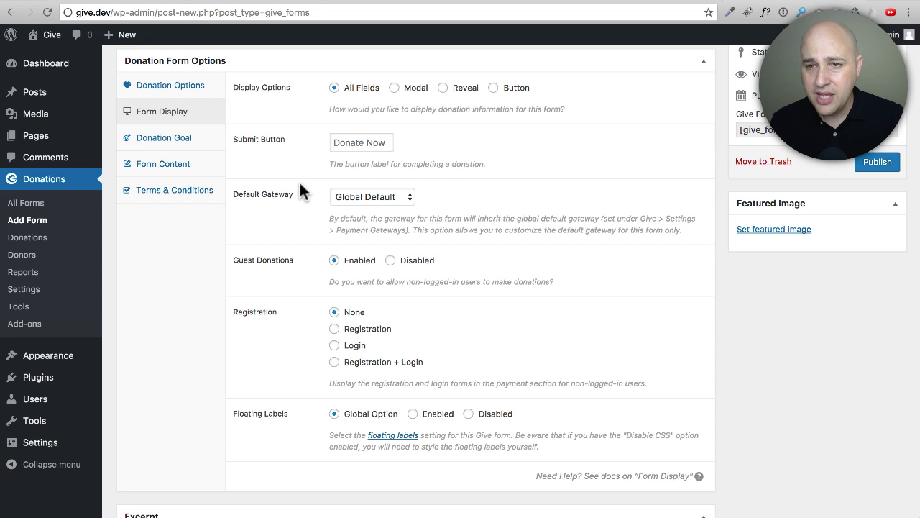
{"action": "scroll", "coordinate": [299, 187], "scroll_direction": "down", "scroll_amount": 1}
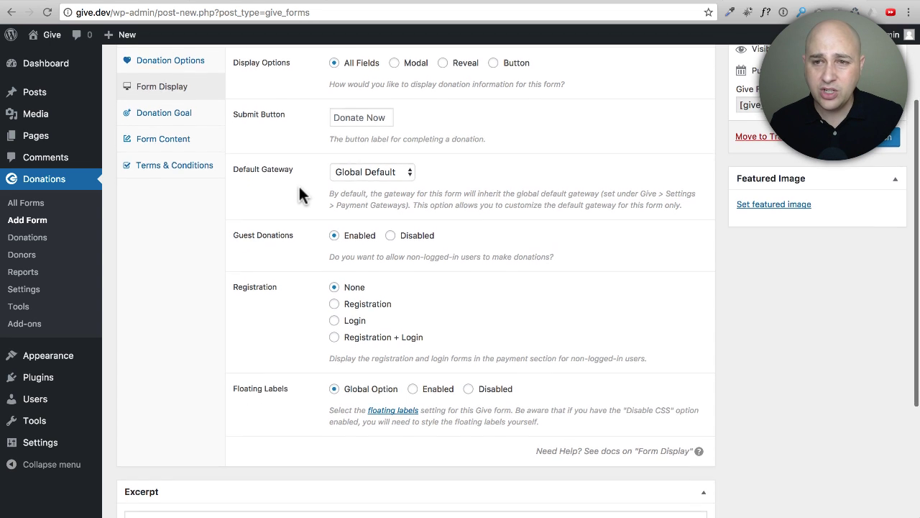
Try PayPal Standard as the form's default gateway and return the setting to Global Default.
{"action": "left_click", "coordinate": [376, 164]}
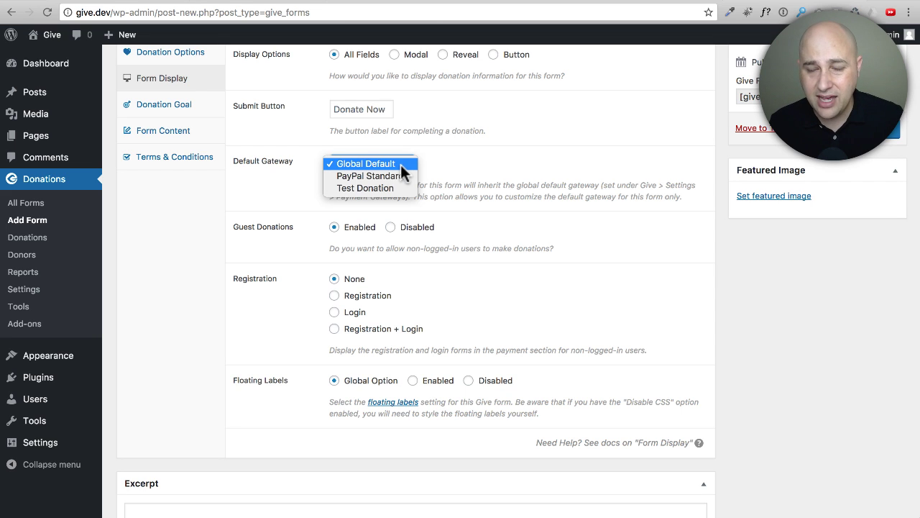
{"action": "left_click", "coordinate": [375, 176]}
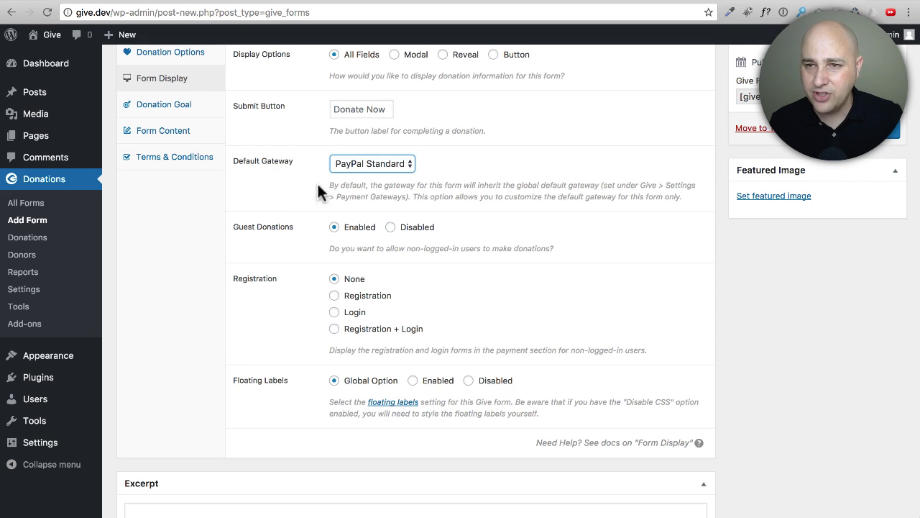
{"action": "left_click", "coordinate": [386, 164]}
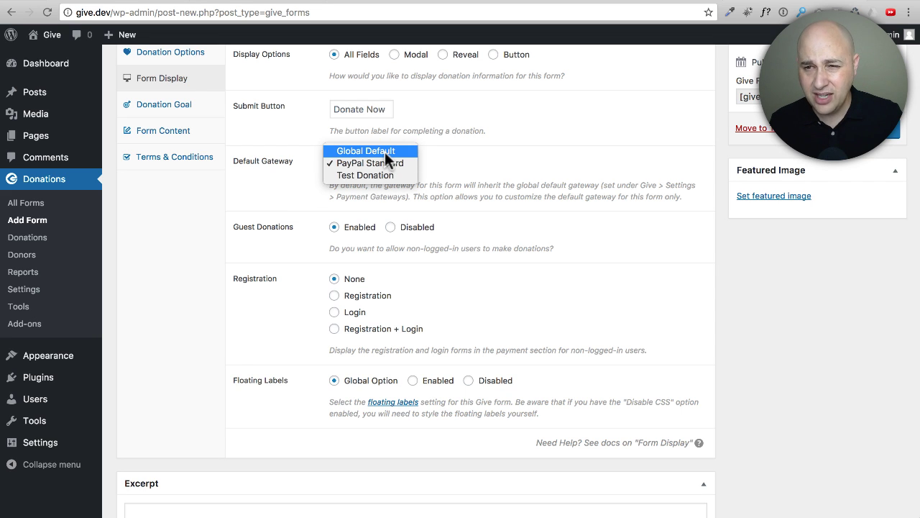
{"action": "left_click", "coordinate": [386, 153]}
Look over the guest donation and registration settings and set Floating Labels to Enabled for this form.
{"action": "scroll", "coordinate": [281, 196], "scroll_direction": "down", "scroll_amount": 2}
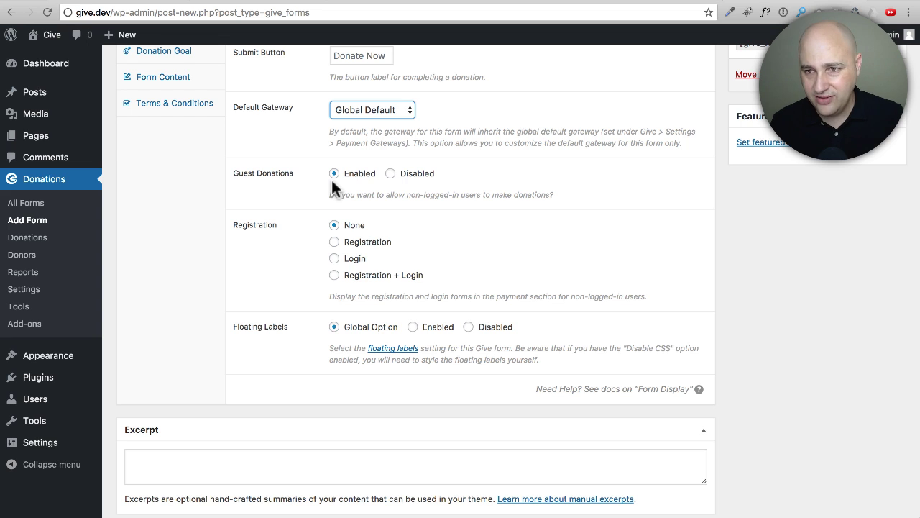
{"action": "scroll", "coordinate": [385, 186], "scroll_direction": "down", "scroll_amount": 1}
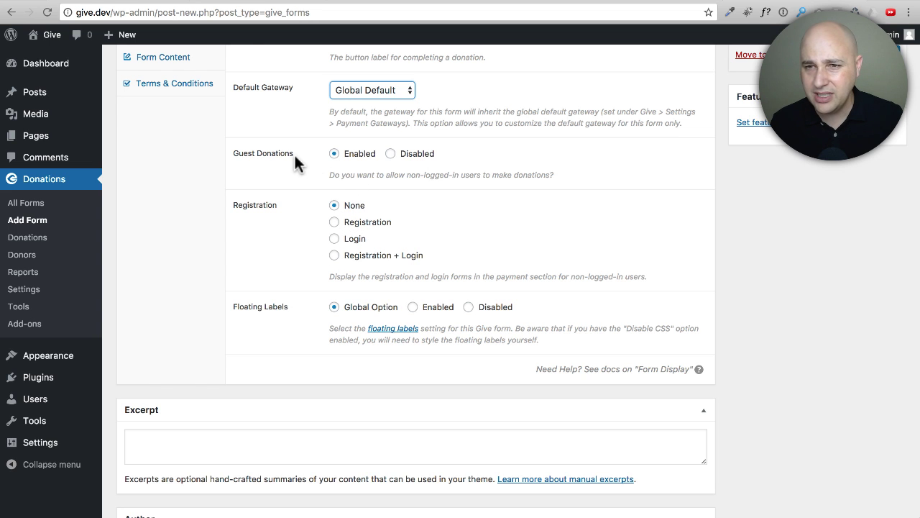
{"action": "scroll", "coordinate": [294, 155], "scroll_direction": "down", "scroll_amount": 2}
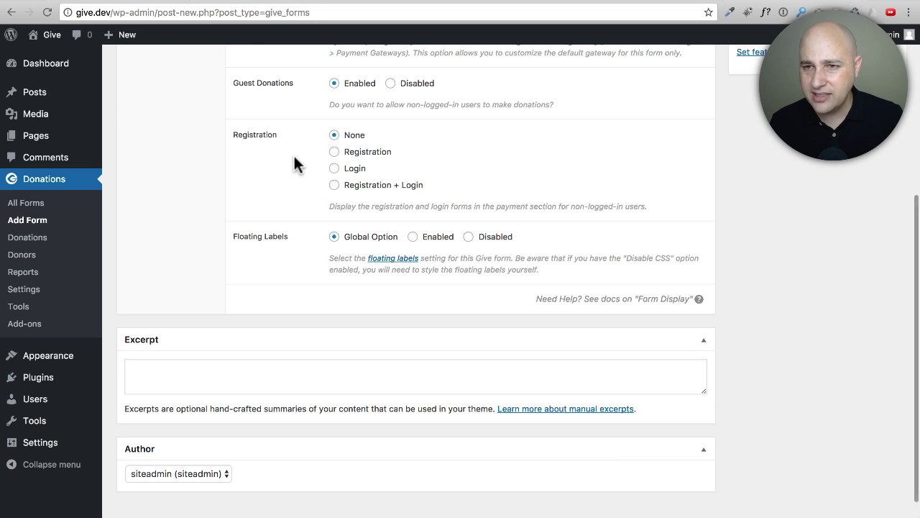
{"action": "scroll", "coordinate": [294, 156], "scroll_direction": "down", "scroll_amount": 1}
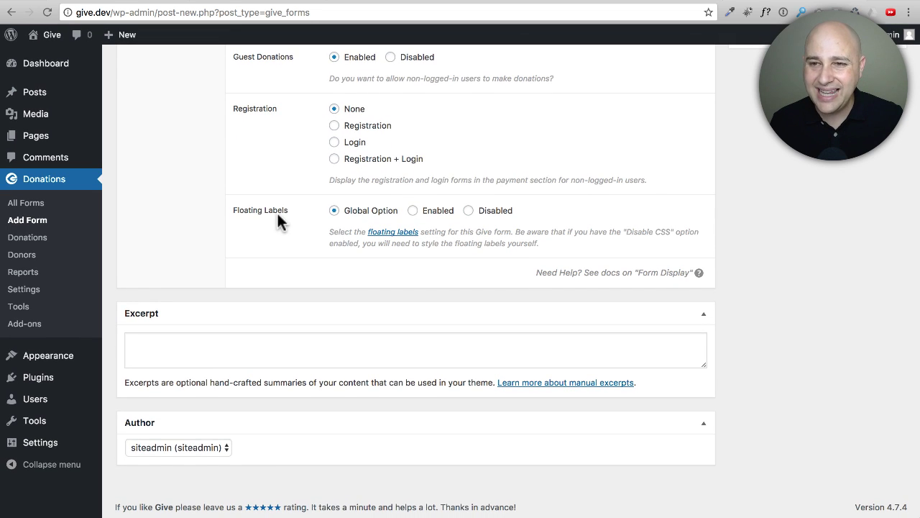
{"action": "left_click", "coordinate": [428, 219]}
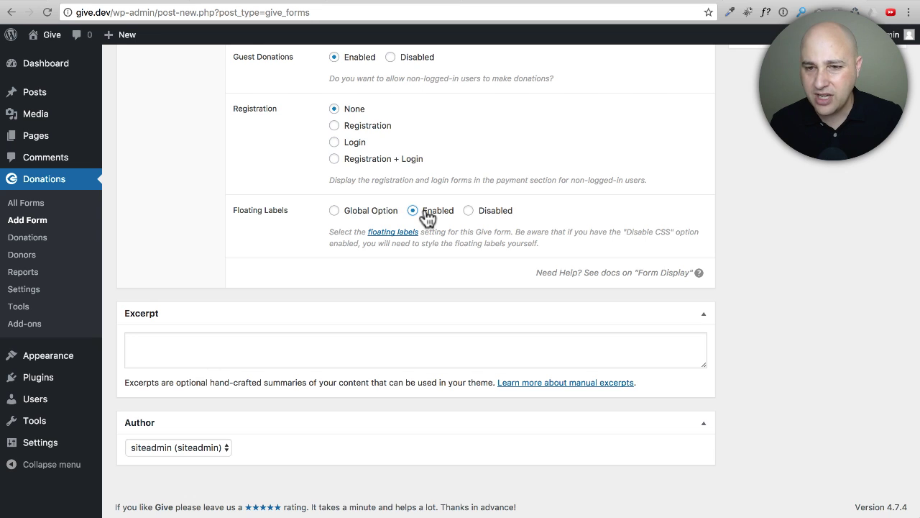
Enable the donation goal for the form and set the goal amount to $30000.00, keeping the Amount goal format.
{"action": "scroll", "coordinate": [428, 219], "scroll_direction": "up", "scroll_amount": 5}
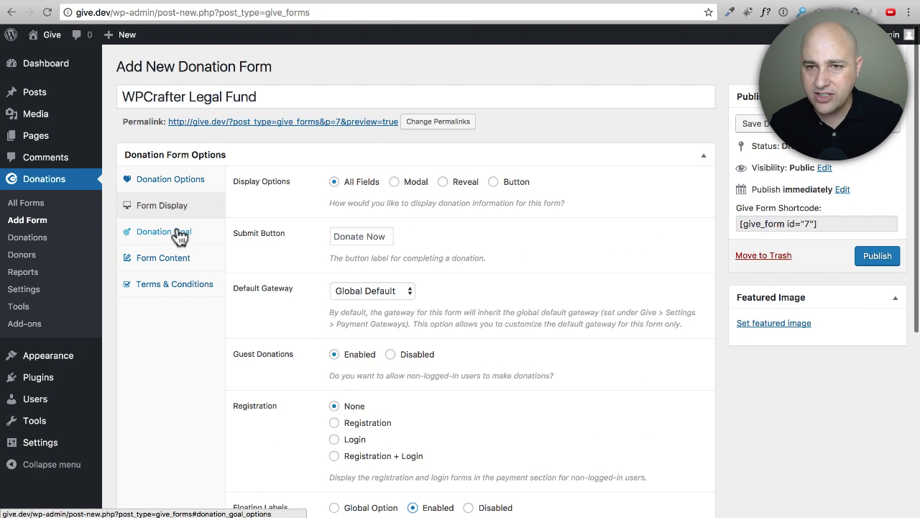
{"action": "left_click", "coordinate": [180, 235]}
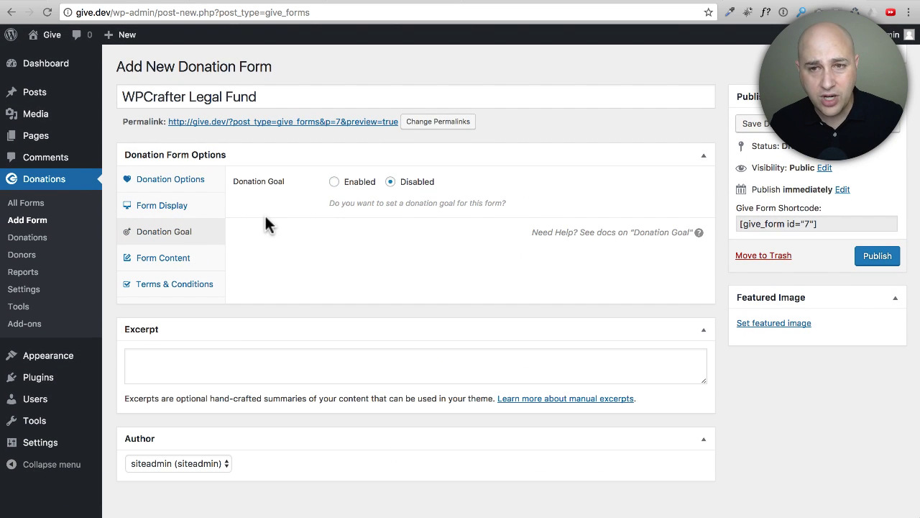
{"action": "left_click", "coordinate": [333, 182]}
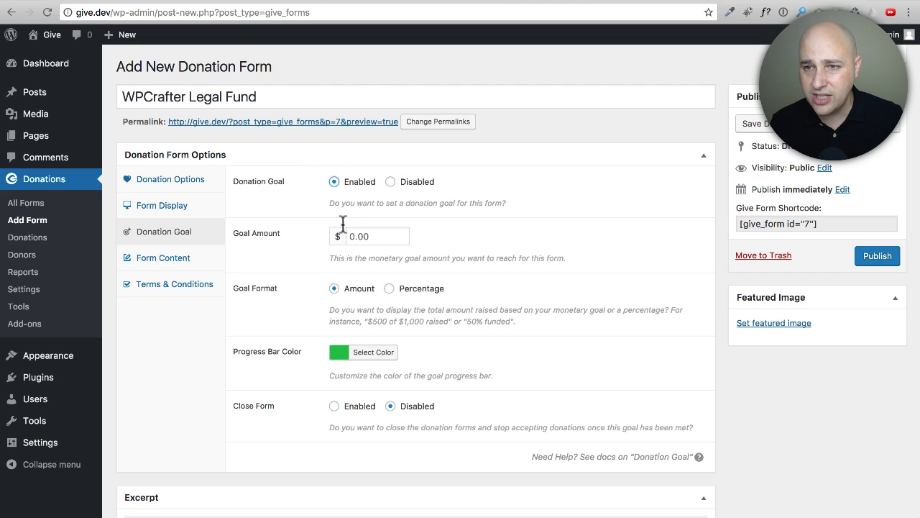
{"action": "left_click", "coordinate": [347, 236]}
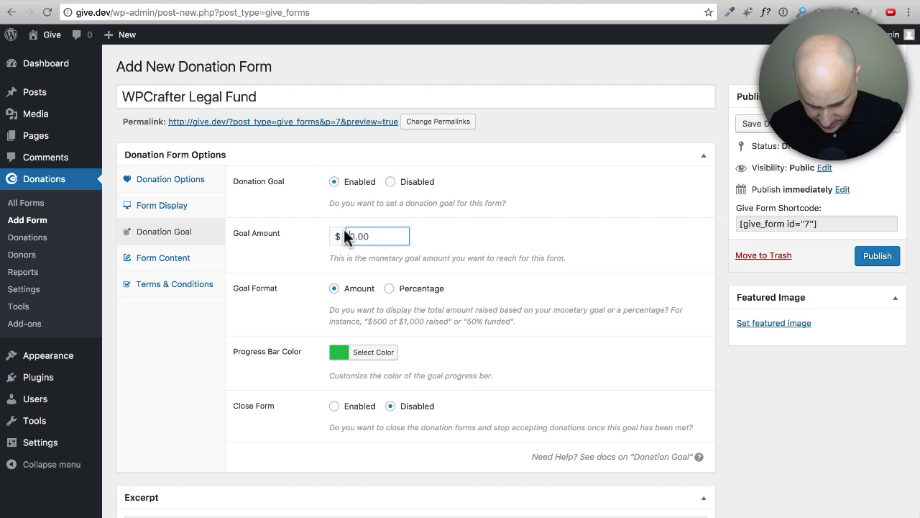
{"action": "type", "text": "30000.00"}
{"action": "left_click", "coordinate": [309, 266]}
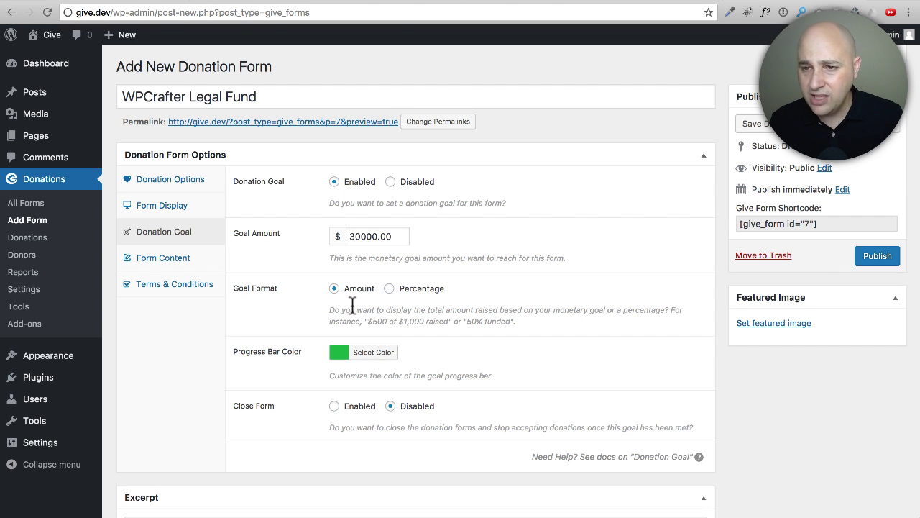
{"action": "scroll", "coordinate": [350, 304], "scroll_direction": "down", "scroll_amount": 1}
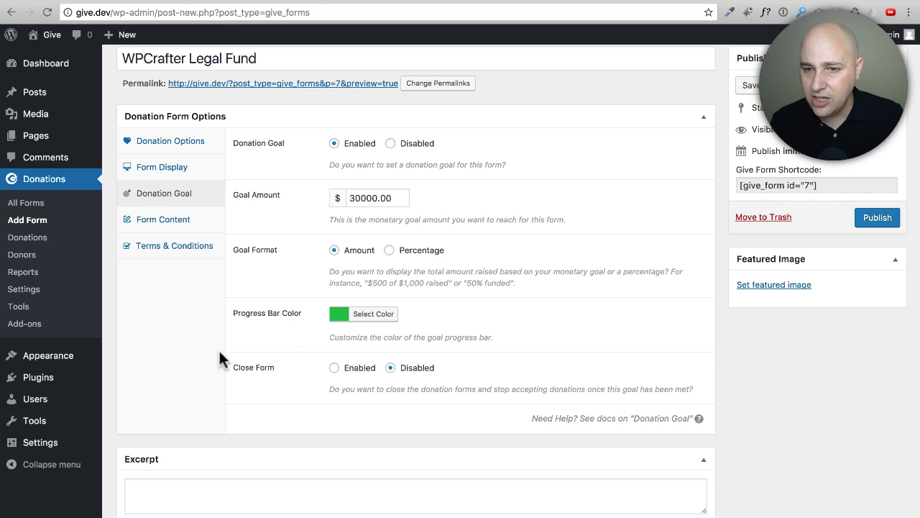
Look over the form's Form Content settings by enabling Display Content and returning it to Disabled.
{"action": "scroll", "coordinate": [273, 371], "scroll_direction": "down", "scroll_amount": 1}
{"action": "scroll", "coordinate": [294, 366], "scroll_direction": "up", "scroll_amount": 2}
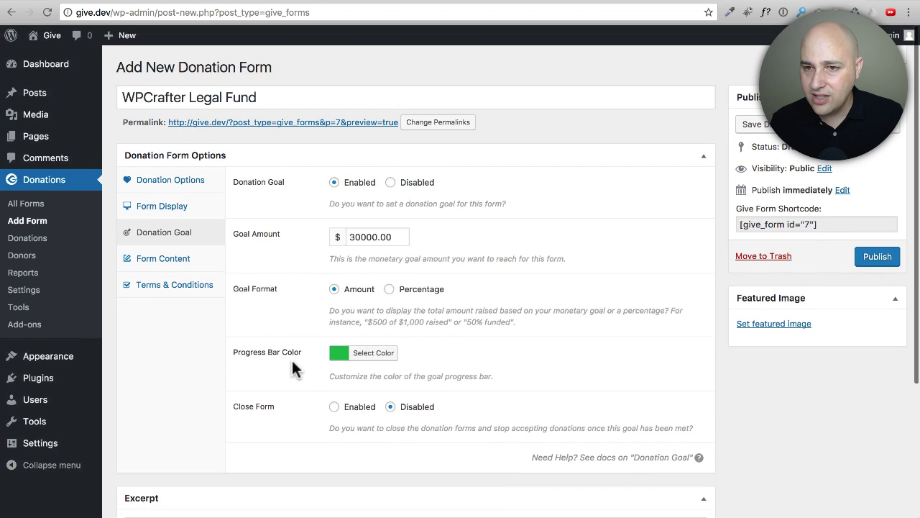
{"action": "left_click", "coordinate": [175, 266]}
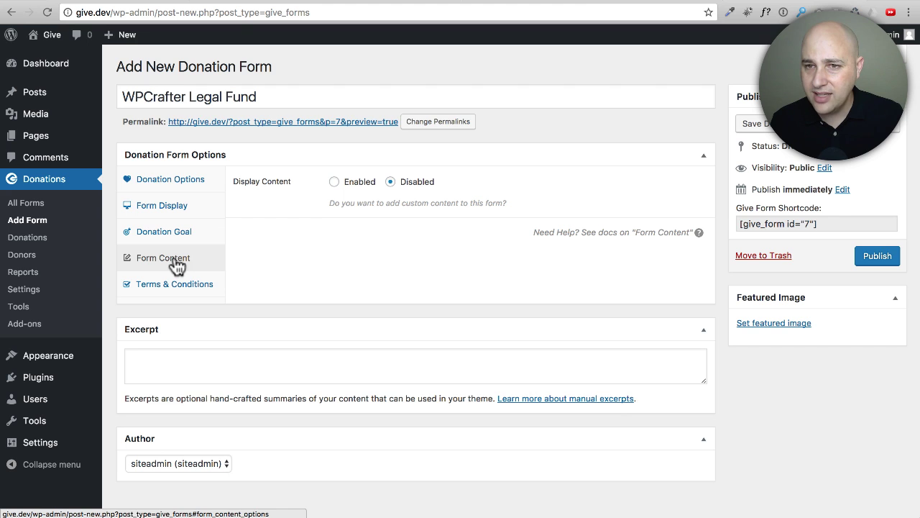
{"action": "left_click", "coordinate": [335, 182]}
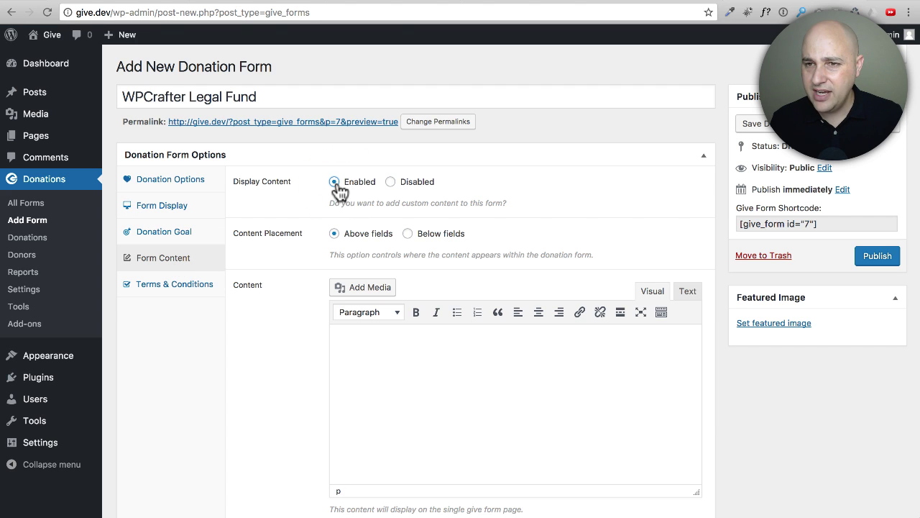
{"action": "left_click", "coordinate": [390, 182]}
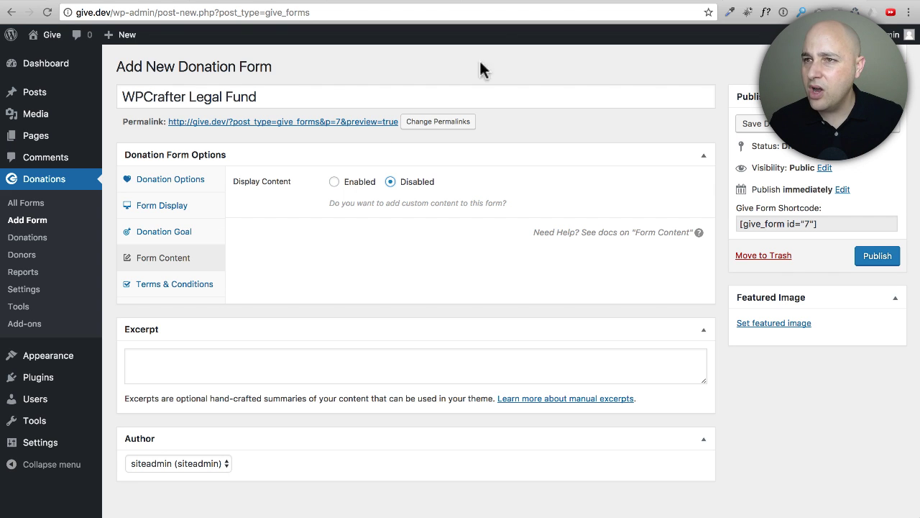
Switch to the Give modal form demo page, close its donation popup and copy the italic introductory paragraph above the form.
{"action": "left_click", "coordinate": [656, 1]}
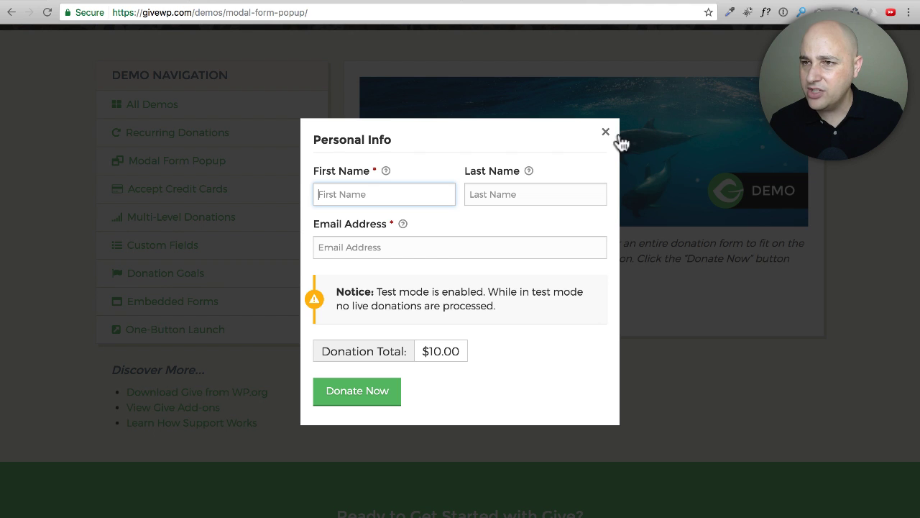
{"action": "left_click", "coordinate": [605, 132]}
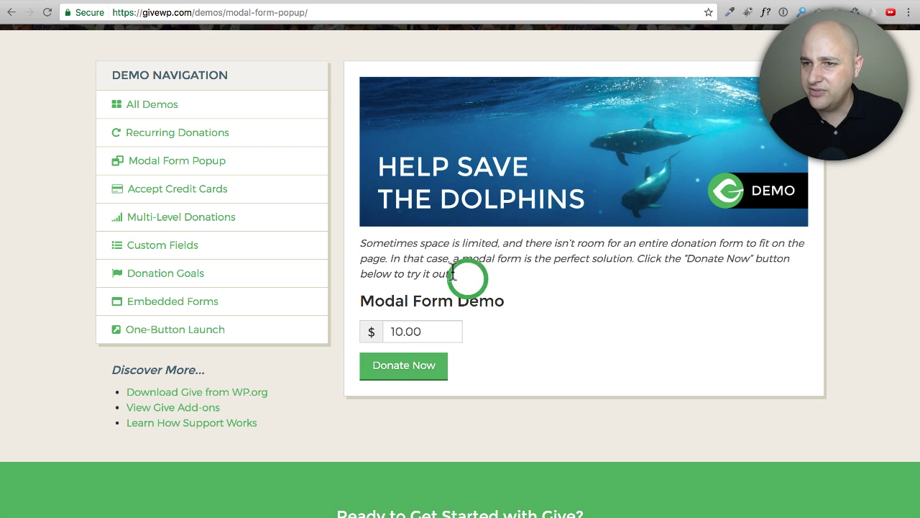
{"action": "left_click_drag", "start_coordinate": [468, 277], "coordinate": [376, 242]}
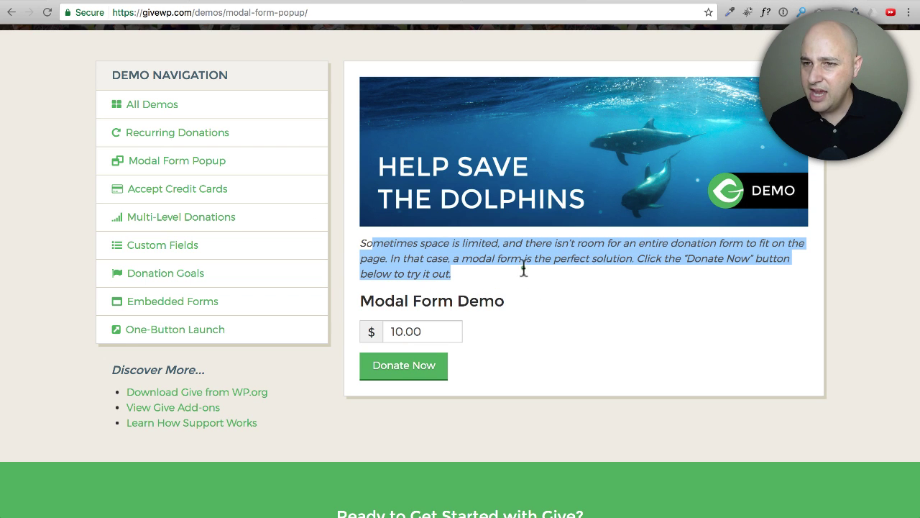
{"action": "left_click_drag", "start_coordinate": [496, 277], "coordinate": [360, 243]}
{"action": "key", "text": "super+c"}
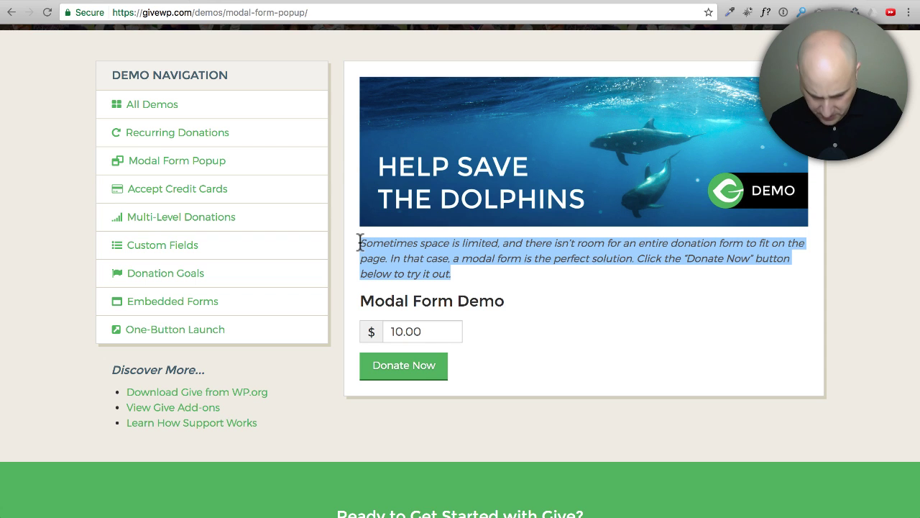
Return to the donation form, enable Display Content above the fields and paste the copied demo paragraph as its content.
{"action": "left_click", "coordinate": [773, 1]}
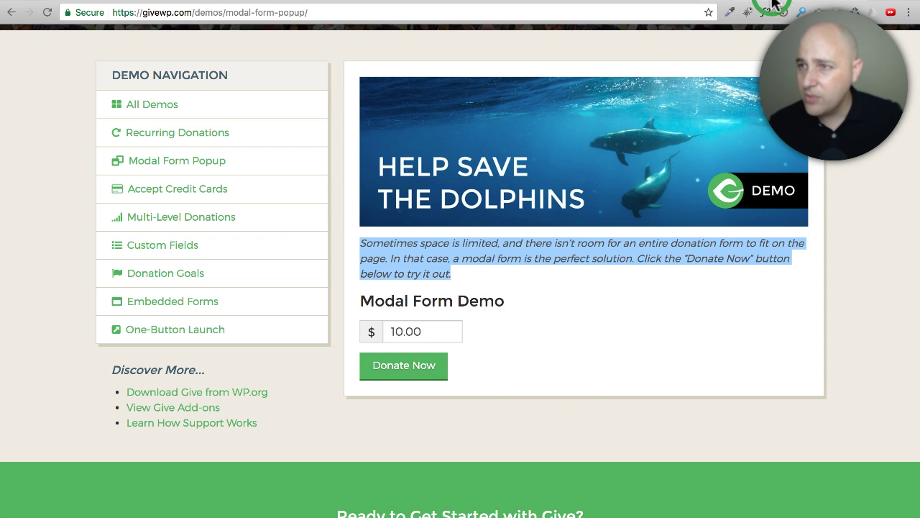
{"action": "left_click", "coordinate": [335, 182]}
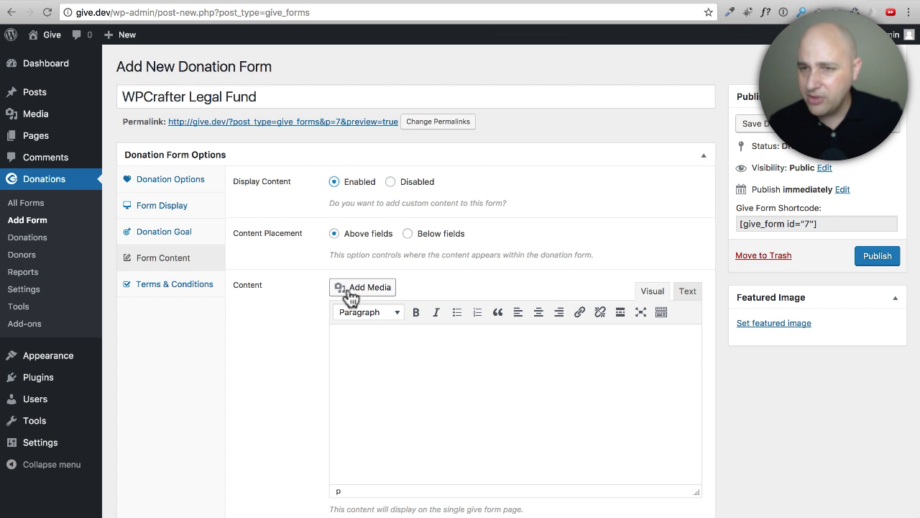
{"action": "left_click", "coordinate": [410, 358]}
{"action": "key", "text": "super+v"}
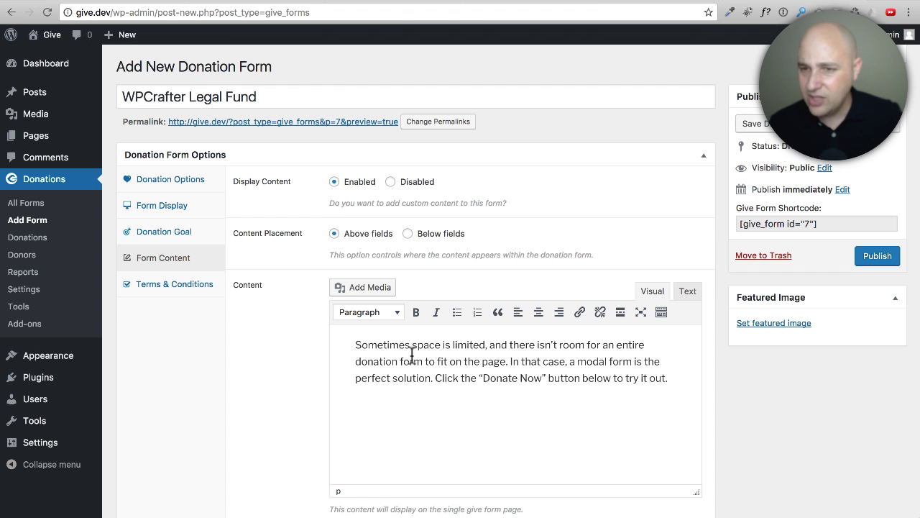
{"action": "scroll", "coordinate": [289, 346], "scroll_direction": "down", "scroll_amount": 3}
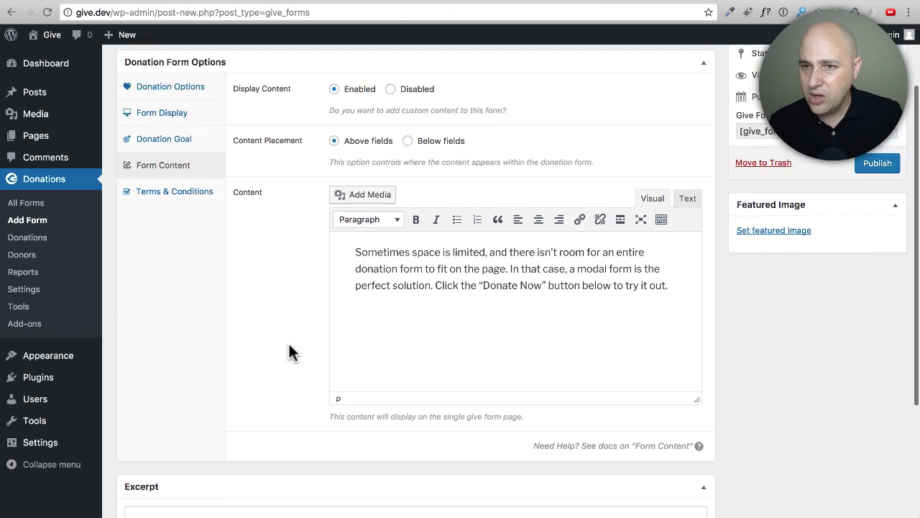
Try the Customize option for the form's Terms and Conditions and return the setting to Global Option.
{"action": "scroll", "coordinate": [288, 345], "scroll_direction": "up", "scroll_amount": 3}
{"action": "left_click", "coordinate": [165, 288]}
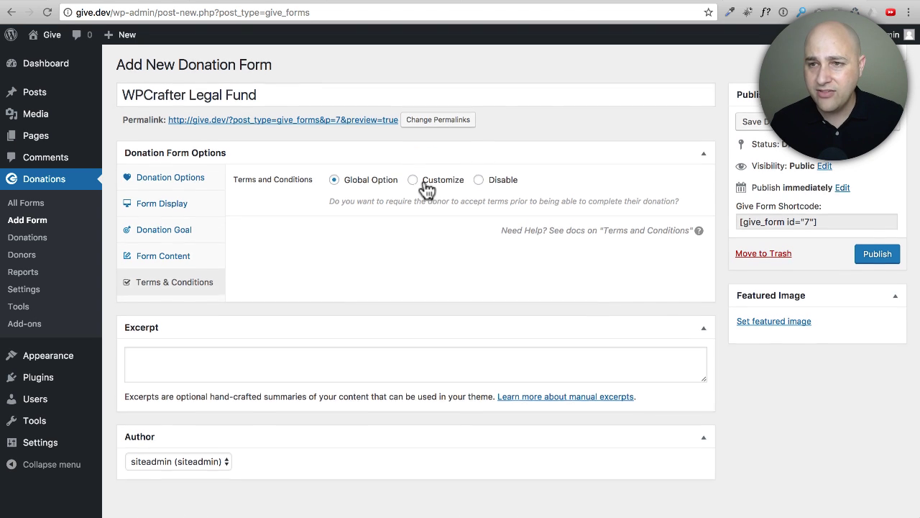
{"action": "left_click", "coordinate": [425, 184]}
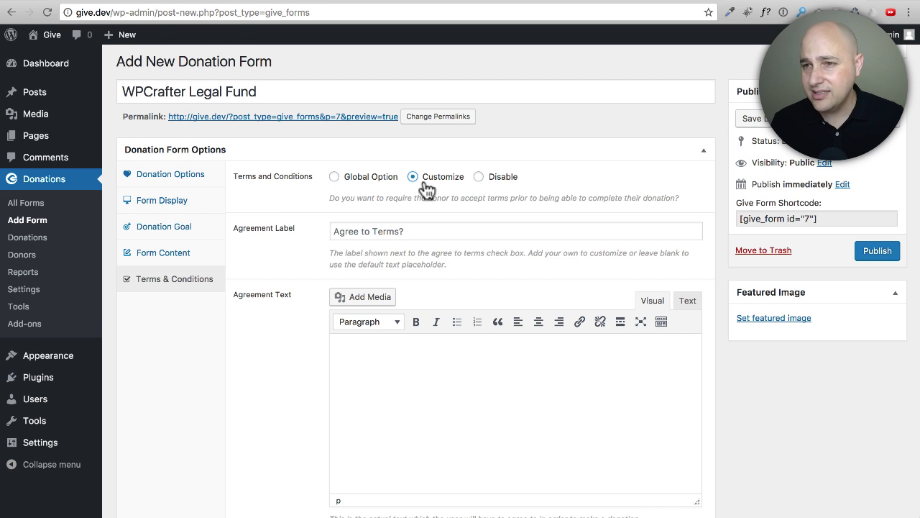
{"action": "left_click", "coordinate": [369, 179]}
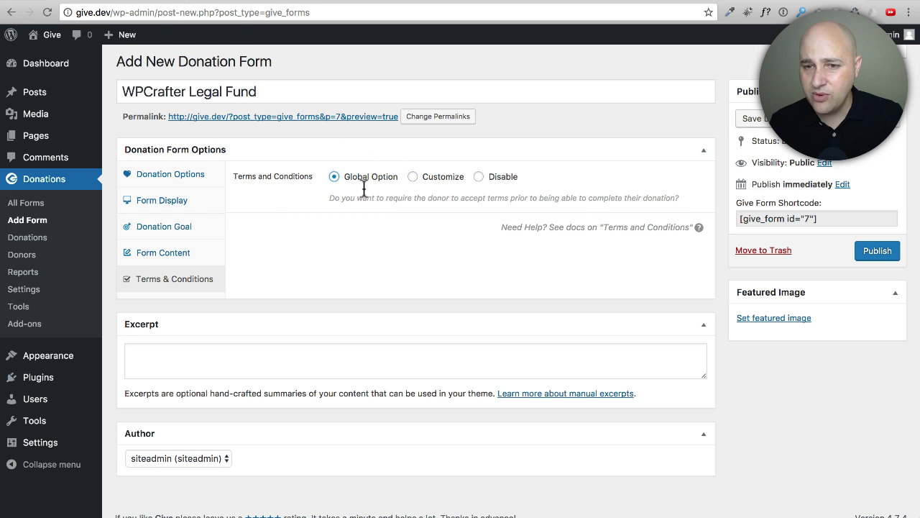
Publish the WPCrafter Legal Fund donation form and copy its Give form shortcode.
{"action": "left_click", "coordinate": [877, 251]}
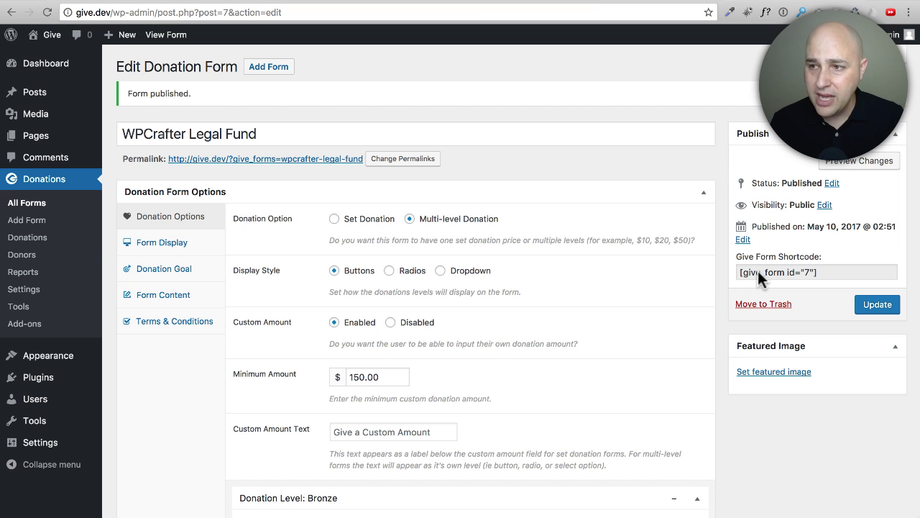
{"action": "left_click_drag", "start_coordinate": [822, 270], "coordinate": [731, 272]}
{"action": "key", "text": "super+c"}
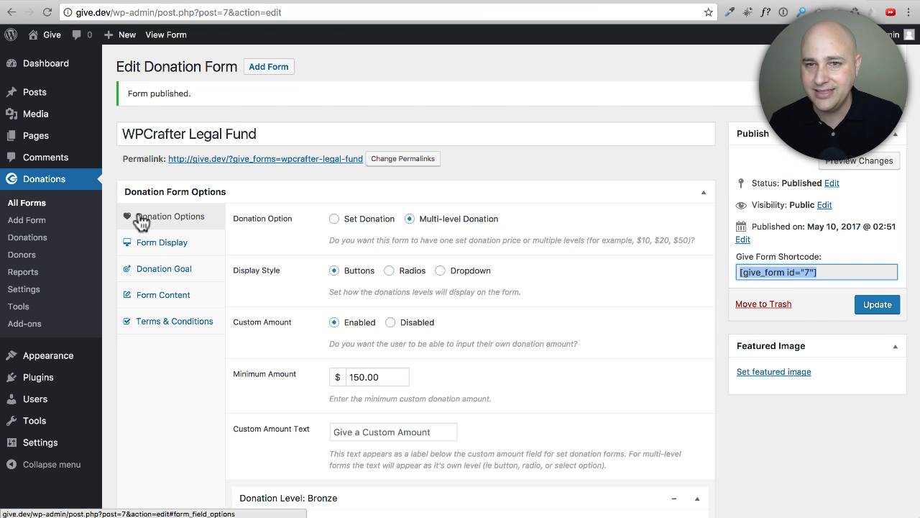
Create a page titled "WPCrafter Legal Fund" containing the shortcode [give_form id="7"] and publish it.
{"action": "left_click", "coordinate": [56, 136]}
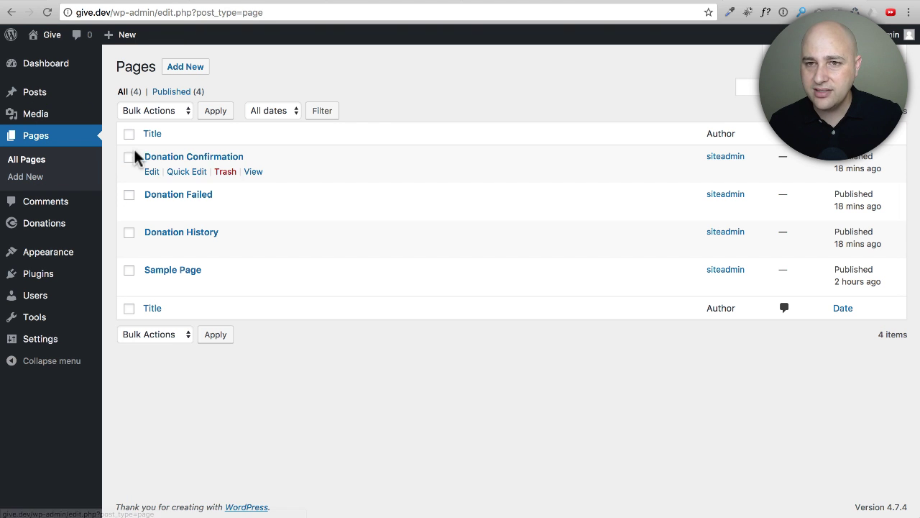
{"action": "left_click", "coordinate": [185, 67]}
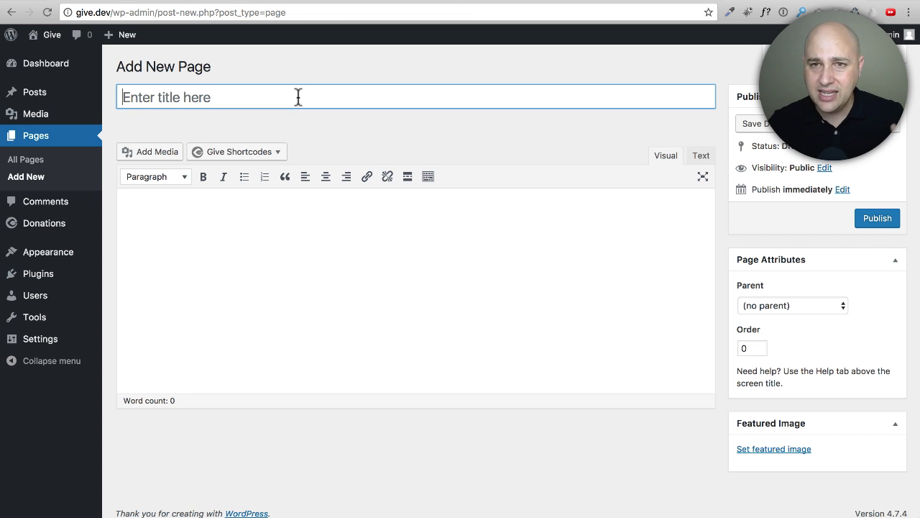
{"action": "type", "text": "WPCrafter Legal Fund"}
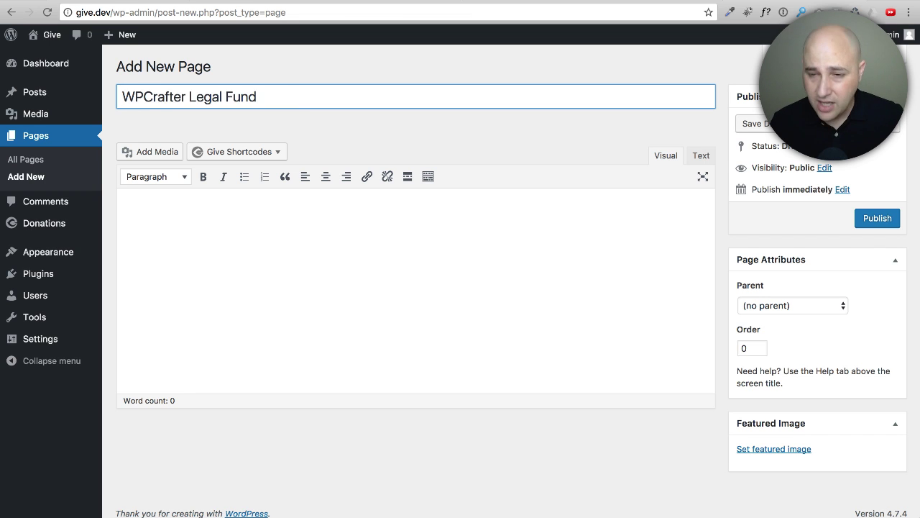
{"action": "left_click", "coordinate": [278, 214]}
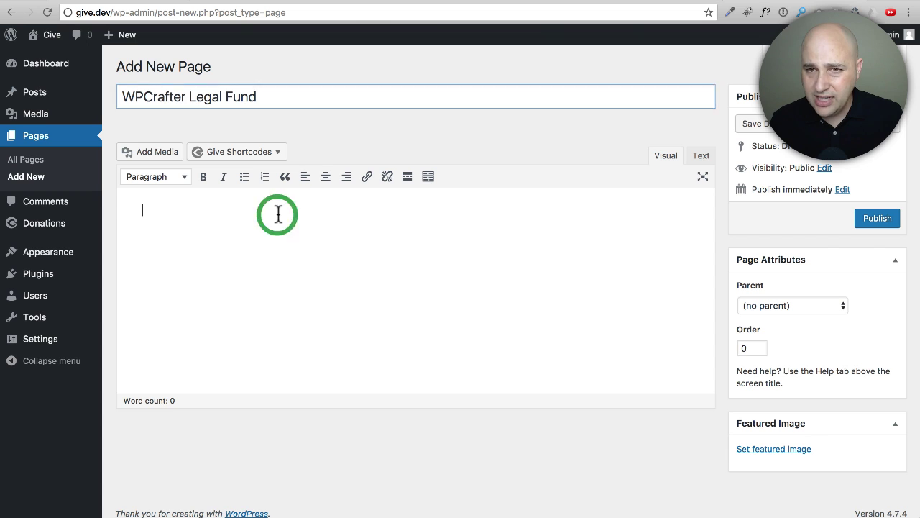
{"action": "key", "text": "super+v"}
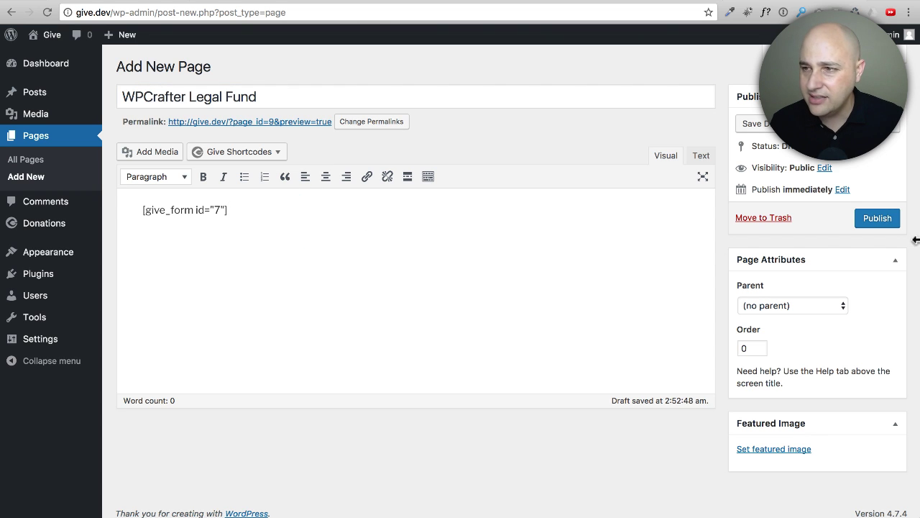
{"action": "left_click", "coordinate": [876, 220]}
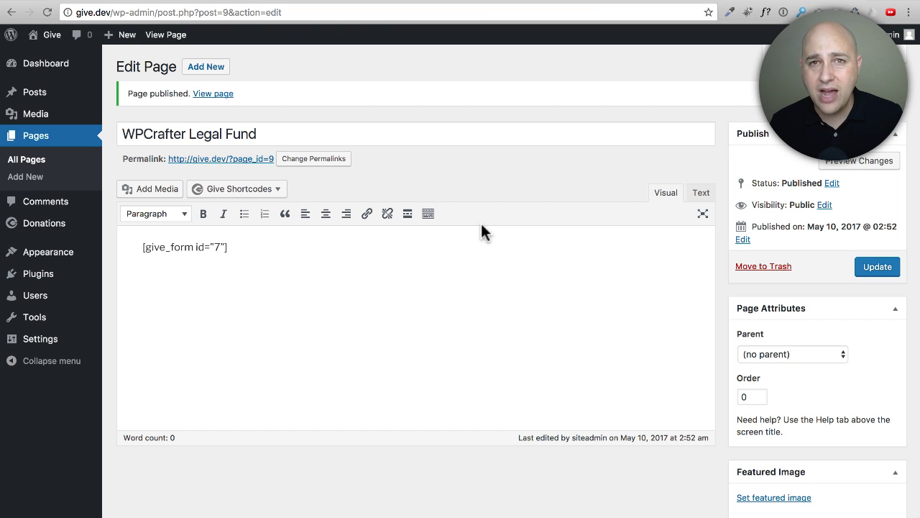
View the published page in a separate browser tab and examine the form's title, goal progress, intro text, donation levels and donor fields.
{"action": "left_click", "coordinate": [222, 162], "text": "super"}
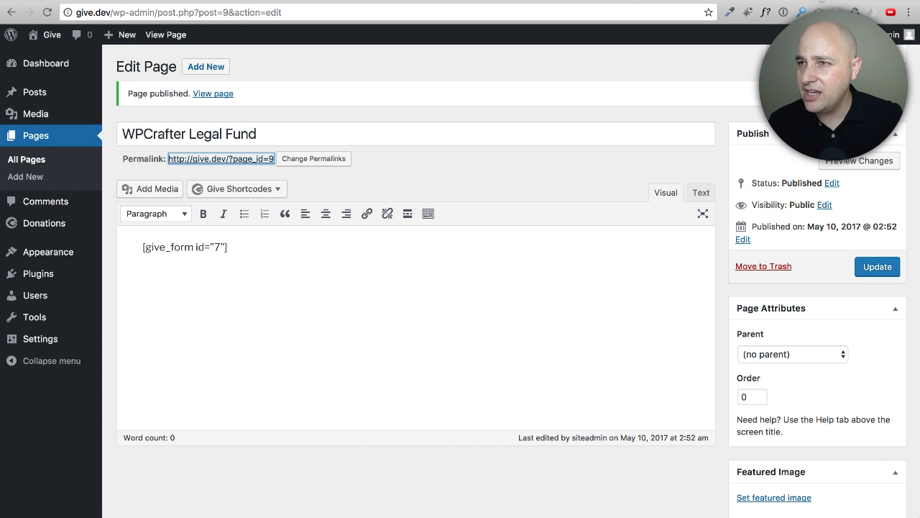
{"action": "key", "text": "ctrl+Tab"}
{"action": "scroll", "coordinate": [383, 209], "scroll_direction": "down", "scroll_amount": 3}
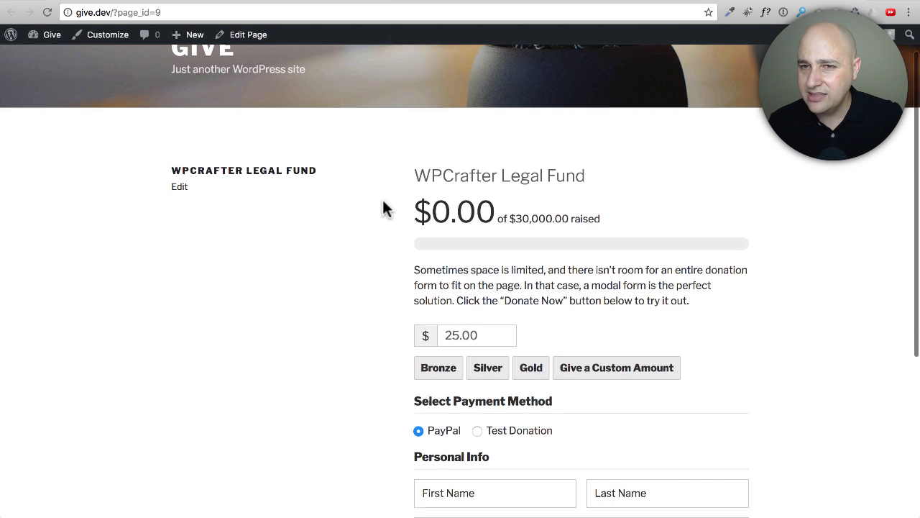
{"action": "scroll", "coordinate": [753, 257], "scroll_direction": "down", "scroll_amount": 2}
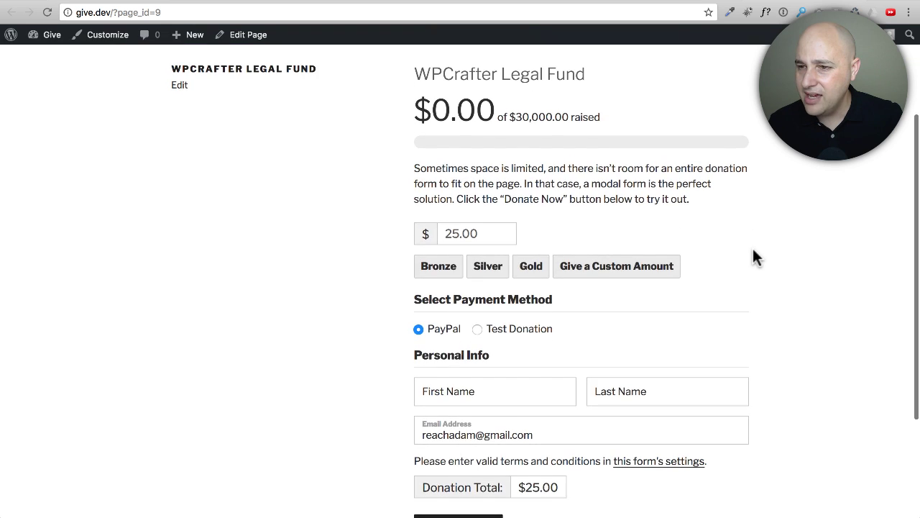
{"action": "scroll", "coordinate": [753, 255], "scroll_direction": "up", "scroll_amount": 1}
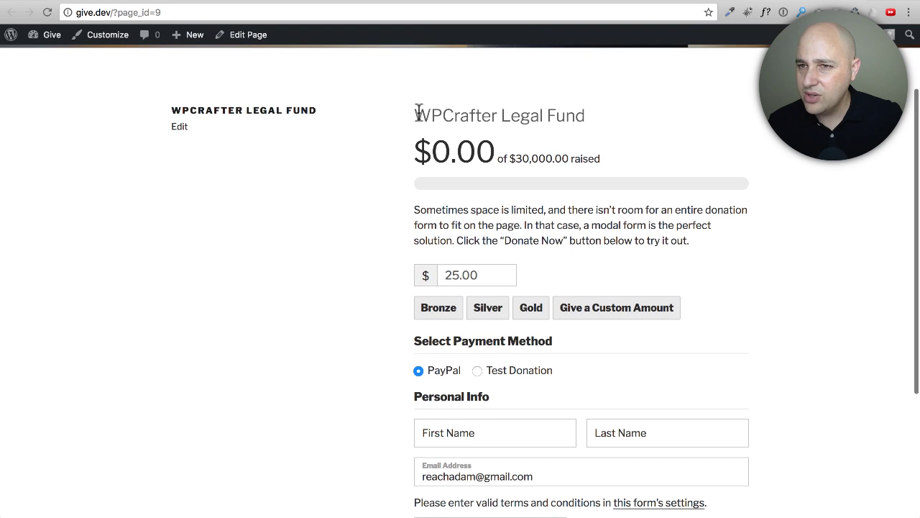
{"action": "left_click_drag", "start_coordinate": [416, 115], "coordinate": [669, 115]}
{"action": "scroll", "coordinate": [575, 162], "scroll_direction": "down", "scroll_amount": 2}
{"action": "scroll", "coordinate": [543, 170], "scroll_direction": "down", "scroll_amount": 1}
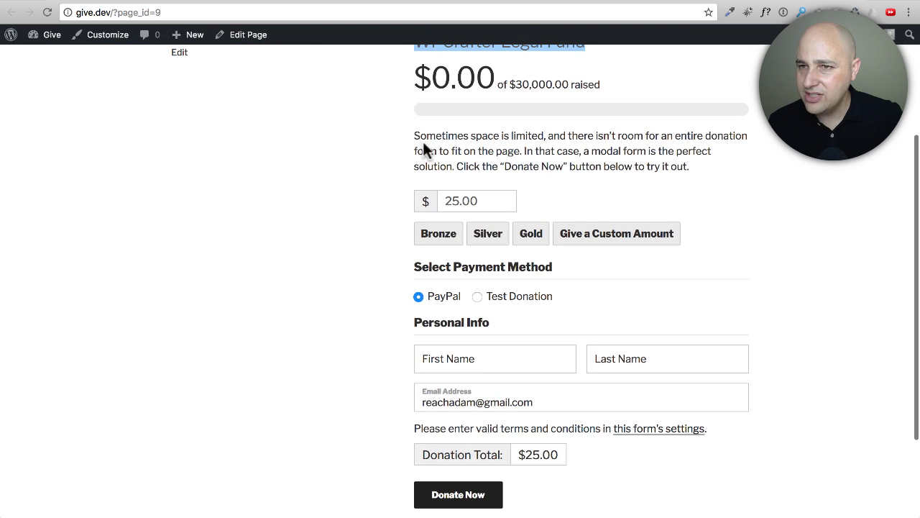
{"action": "left_click_drag", "start_coordinate": [410, 130], "coordinate": [777, 154]}
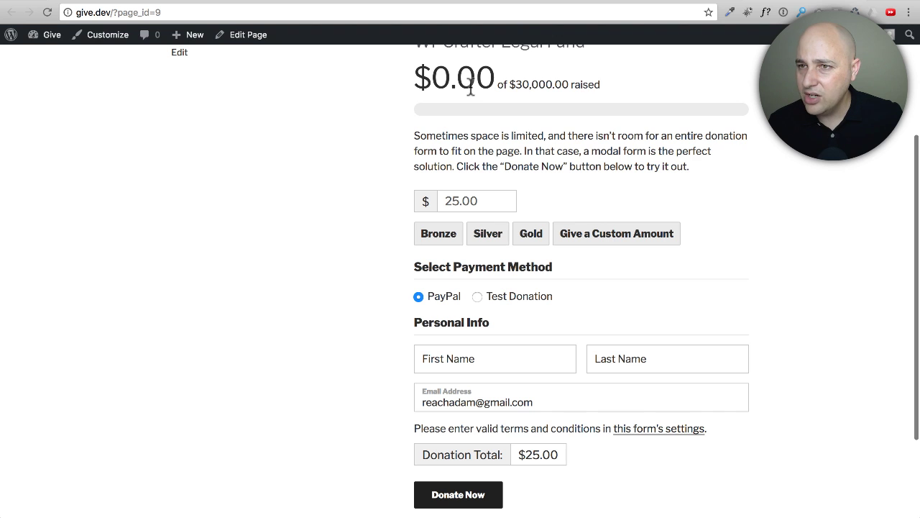
{"action": "scroll", "coordinate": [621, 130], "scroll_direction": "down", "scroll_amount": 2}
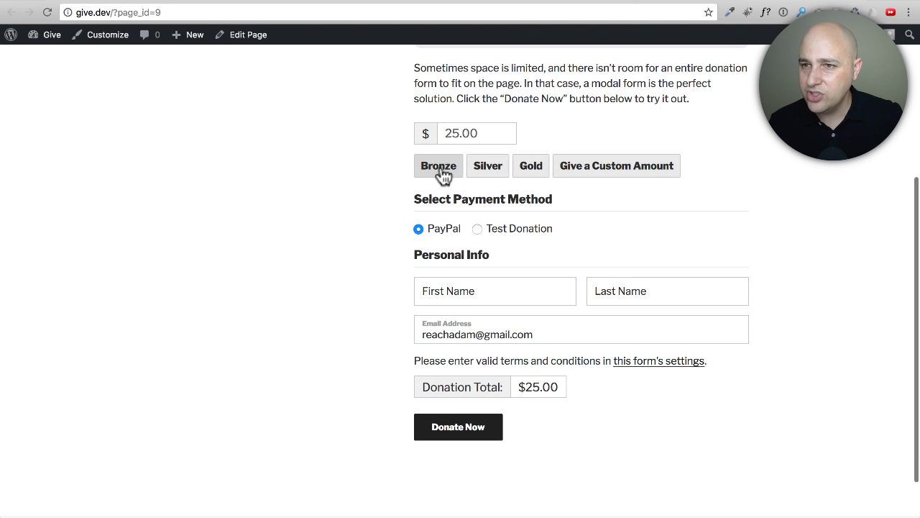
Try the Silver and Gold donation levels on the live form and set a custom amount of $150.00.
{"action": "left_click", "coordinate": [475, 172]}
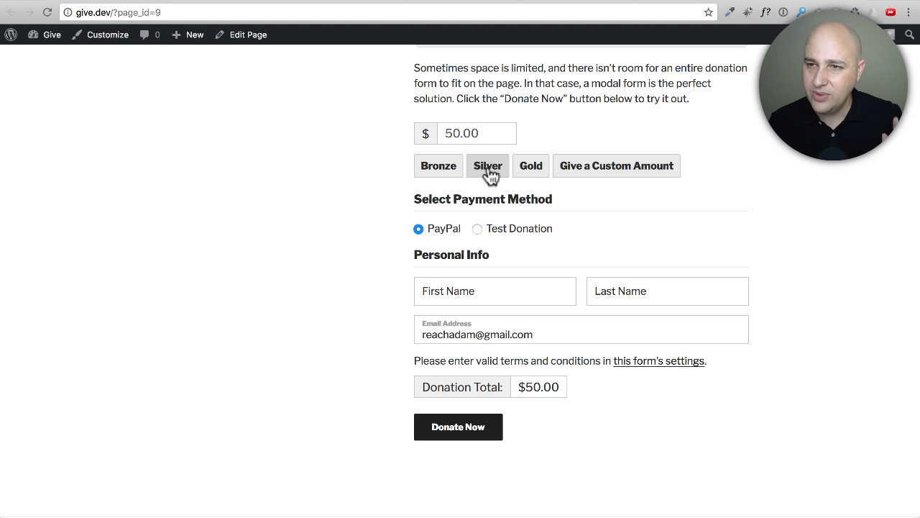
{"action": "left_click", "coordinate": [543, 173]}
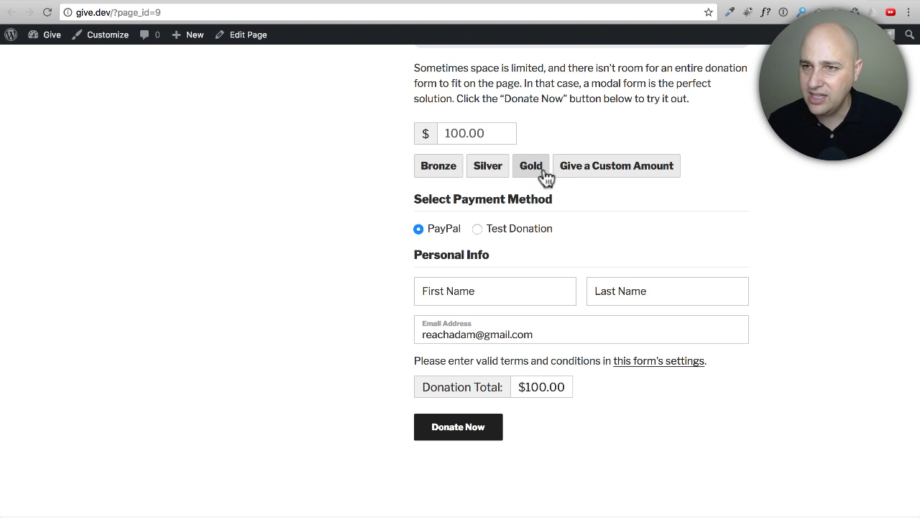
{"action": "left_click", "coordinate": [579, 173]}
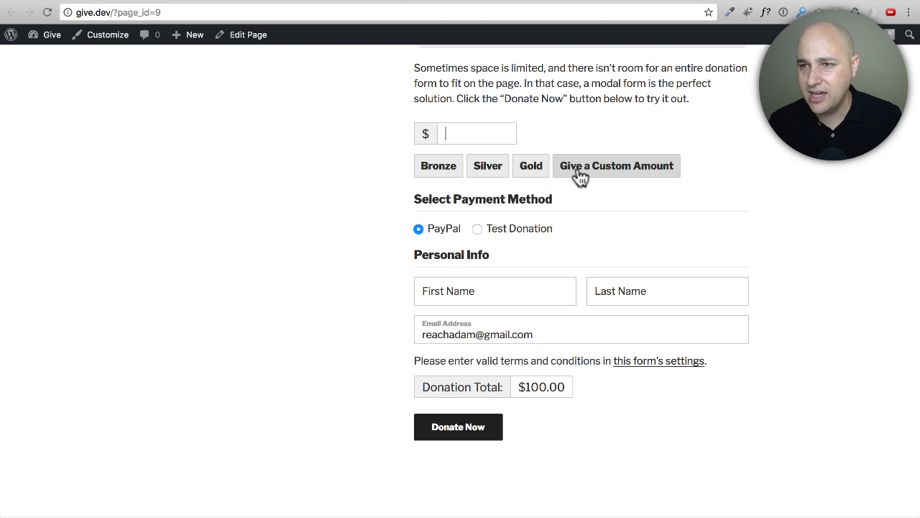
{"action": "scroll", "coordinate": [602, 196], "scroll_direction": "down", "scroll_amount": 2}
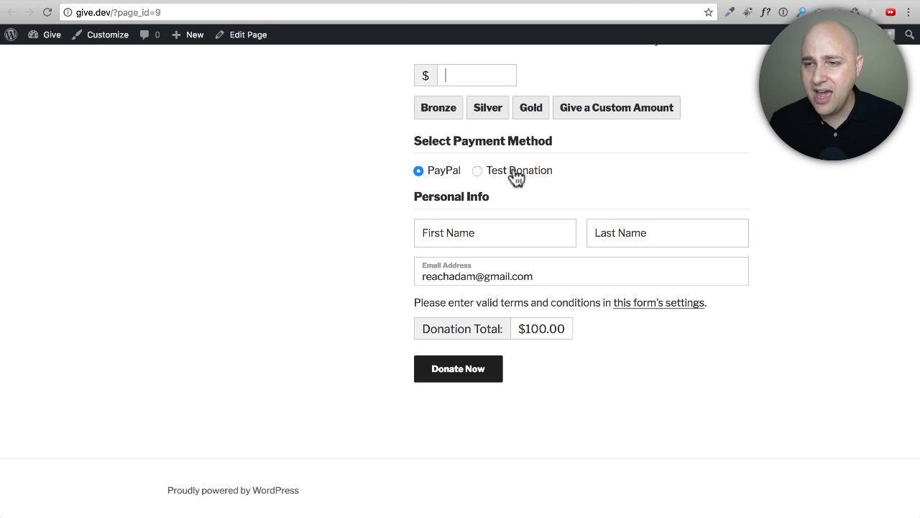
{"action": "type", "text": "150.00"}
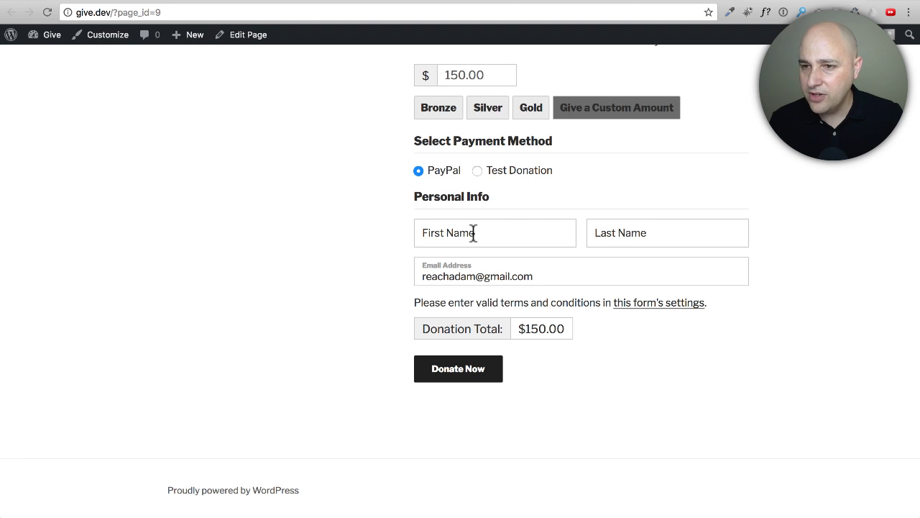
Select Test Donation as the payment method on the live form and enter the donor's first and last name.
{"action": "scroll", "coordinate": [472, 178], "scroll_direction": "up", "scroll_amount": 5}
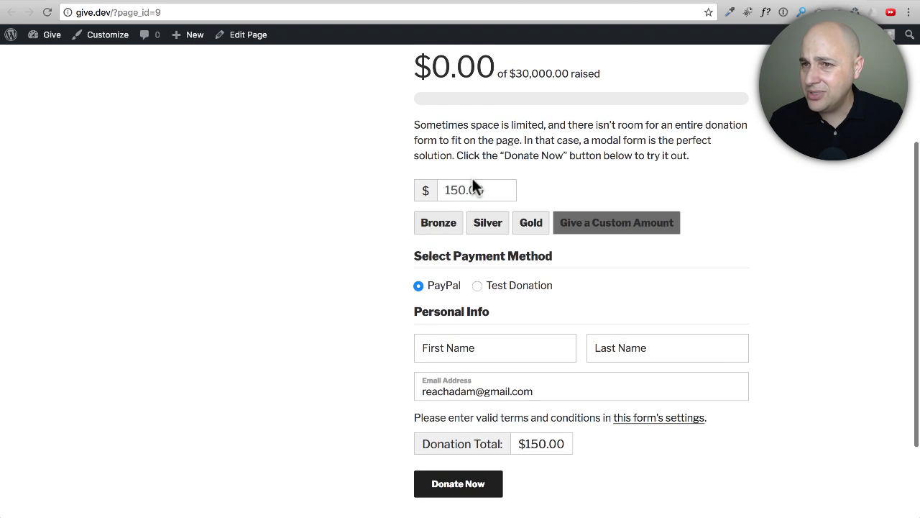
{"action": "scroll", "coordinate": [453, 239], "scroll_direction": "down", "scroll_amount": 2}
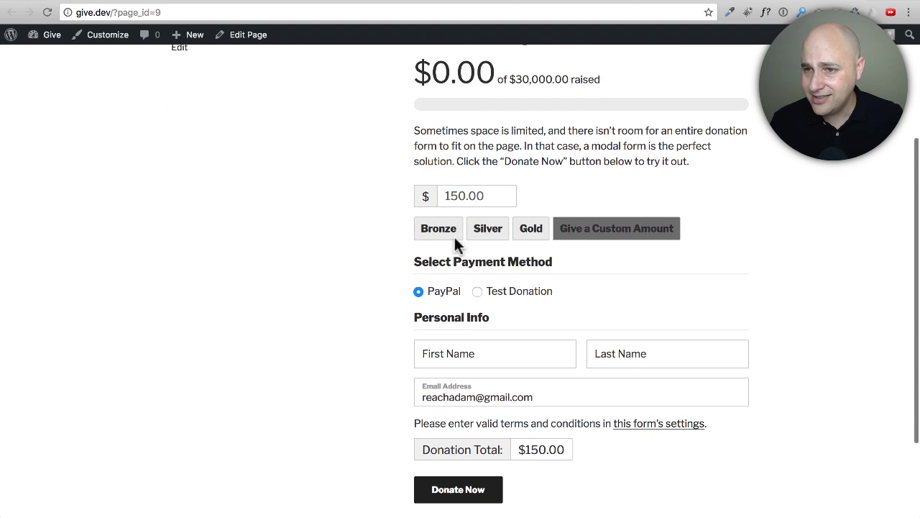
{"action": "left_click", "coordinate": [478, 291]}
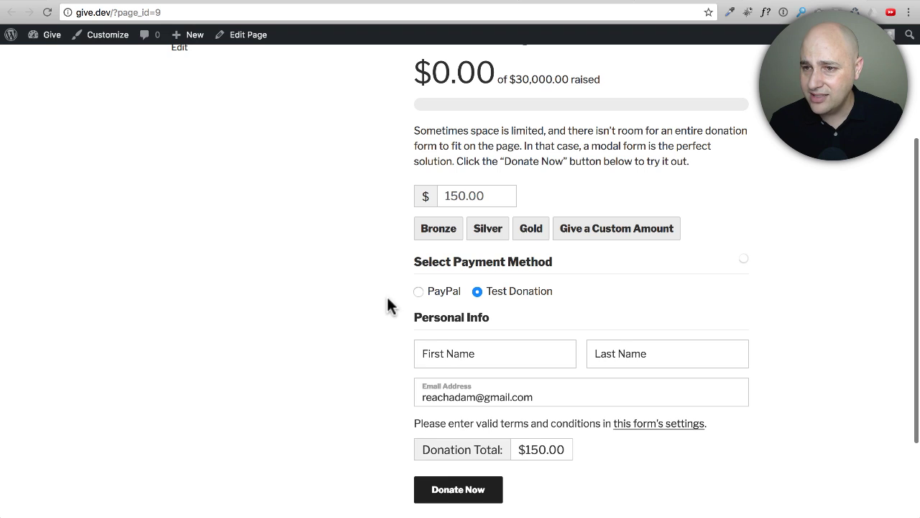
{"action": "scroll", "coordinate": [386, 292], "scroll_direction": "down", "scroll_amount": 2}
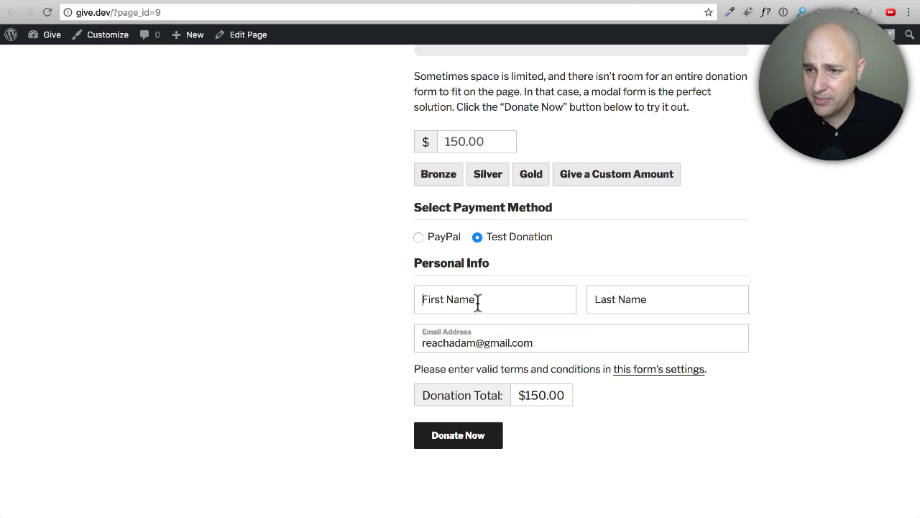
{"action": "type", "text": "Adam"}
{"action": "key", "text": "Tab"}
{"action": "type", "text": "Preiser"}
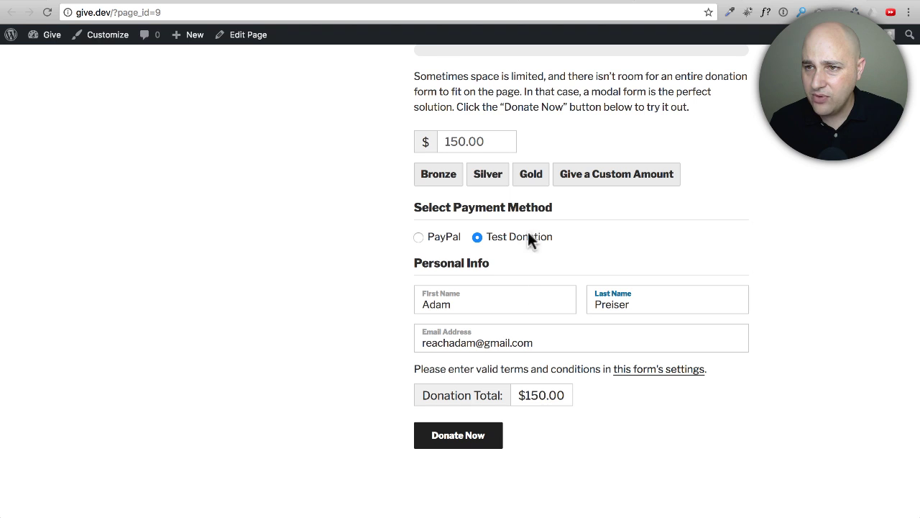
Try to submit the test donation at the Gold level.
{"action": "left_click", "coordinate": [532, 185]}
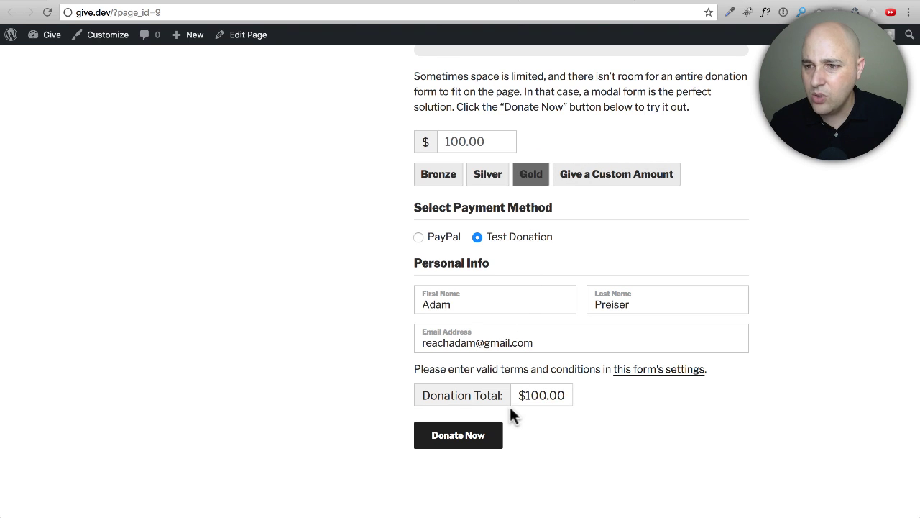
{"action": "left_click", "coordinate": [466, 439]}
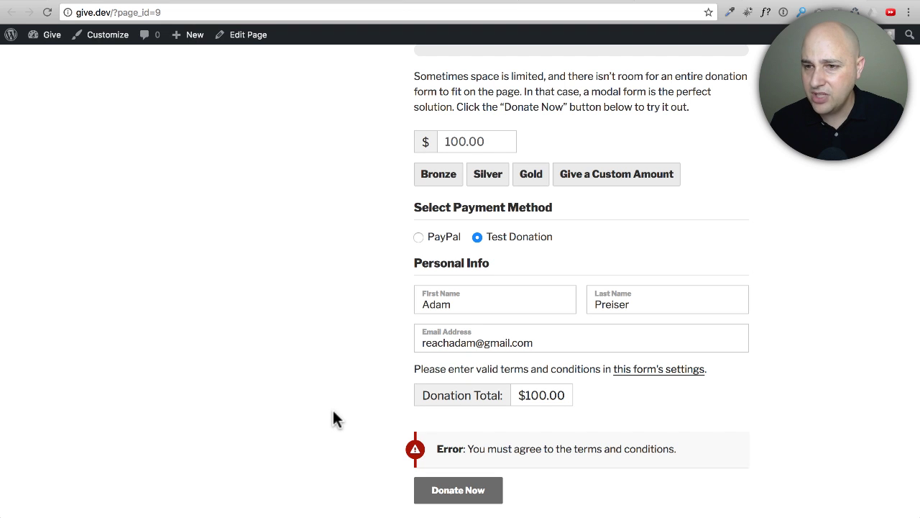
{"action": "scroll", "coordinate": [336, 410], "scroll_direction": "down", "scroll_amount": 4}
{"action": "scroll", "coordinate": [560, 323], "scroll_direction": "up", "scroll_amount": 3}
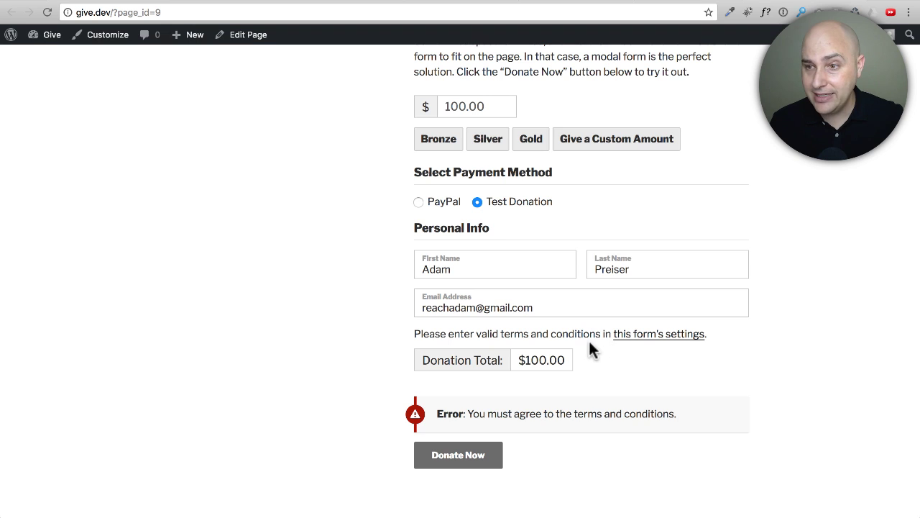
{"action": "scroll", "coordinate": [589, 348], "scroll_direction": "up", "scroll_amount": 1}
Disable Terms and Conditions for the WPCrafter Legal Fund donation form and update the form.
{"action": "left_click", "coordinate": [677, 2]}
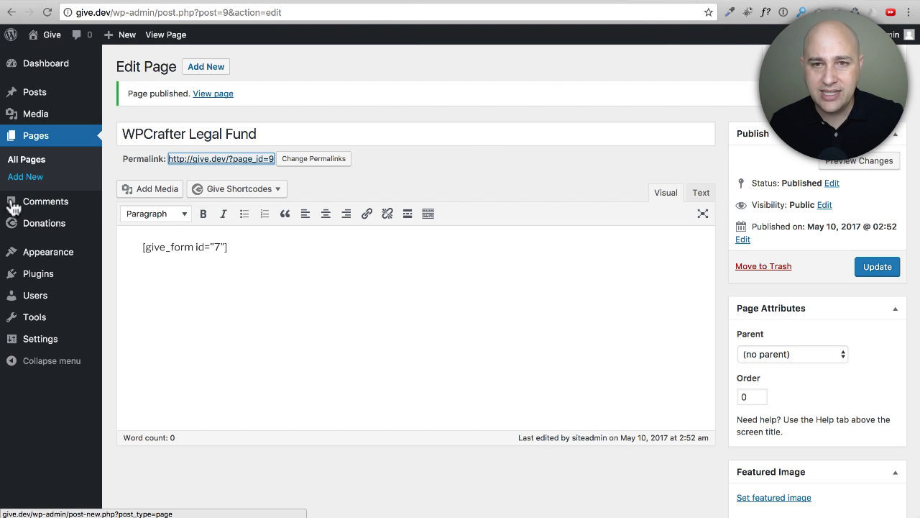
{"action": "mouse_move", "coordinate": [40, 224]}
{"action": "left_click", "coordinate": [139, 230]}
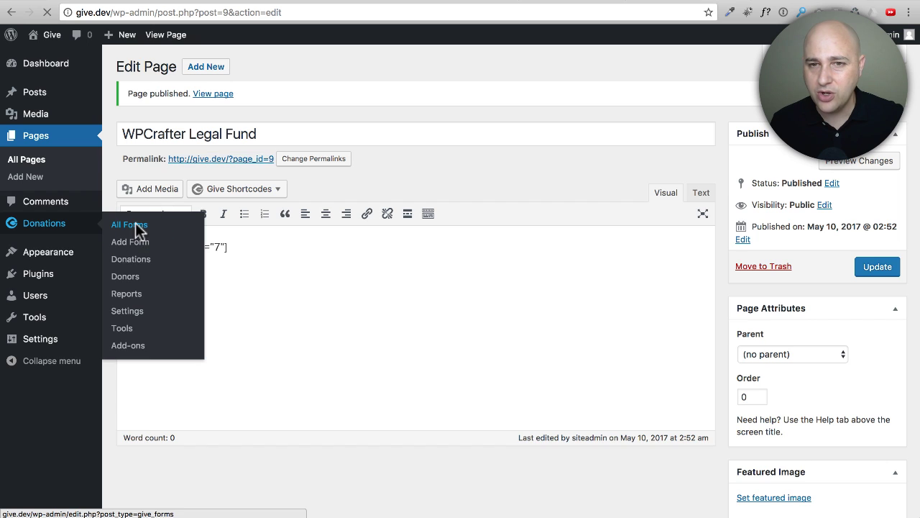
{"action": "left_click", "coordinate": [201, 157]}
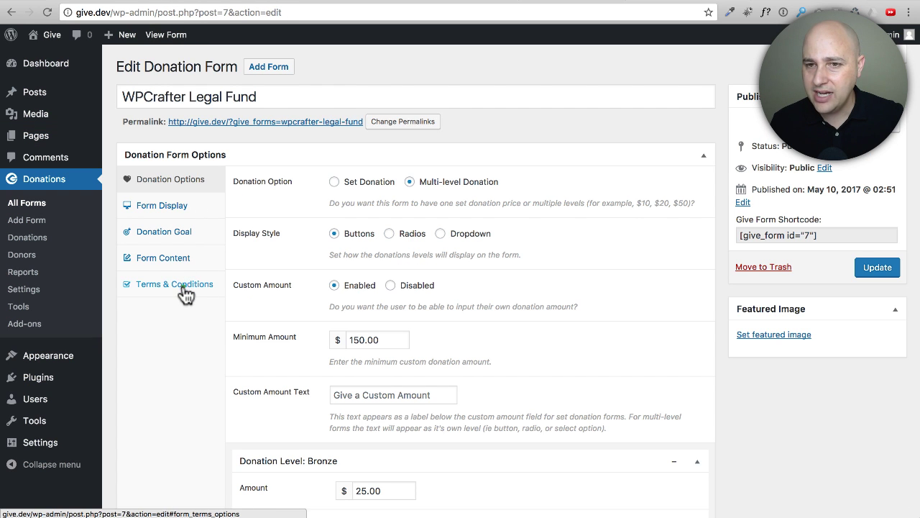
{"action": "left_click", "coordinate": [186, 291]}
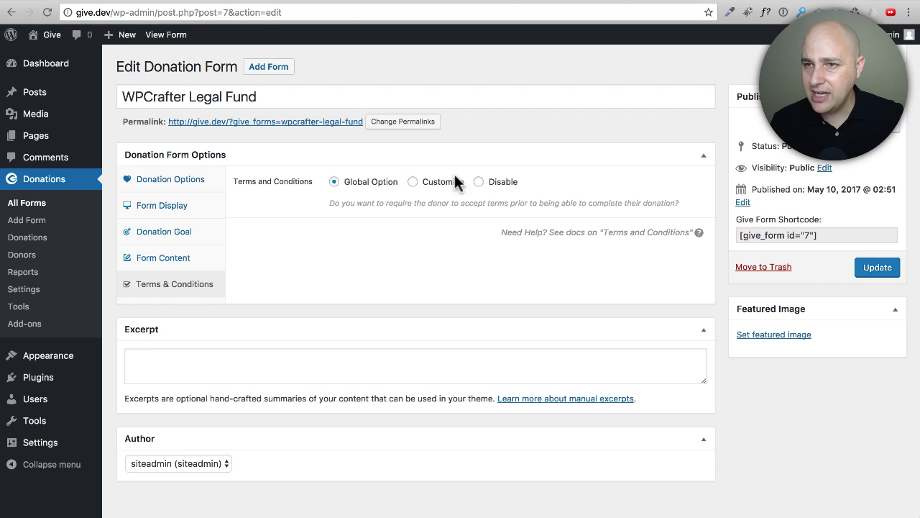
{"action": "left_click", "coordinate": [482, 183]}
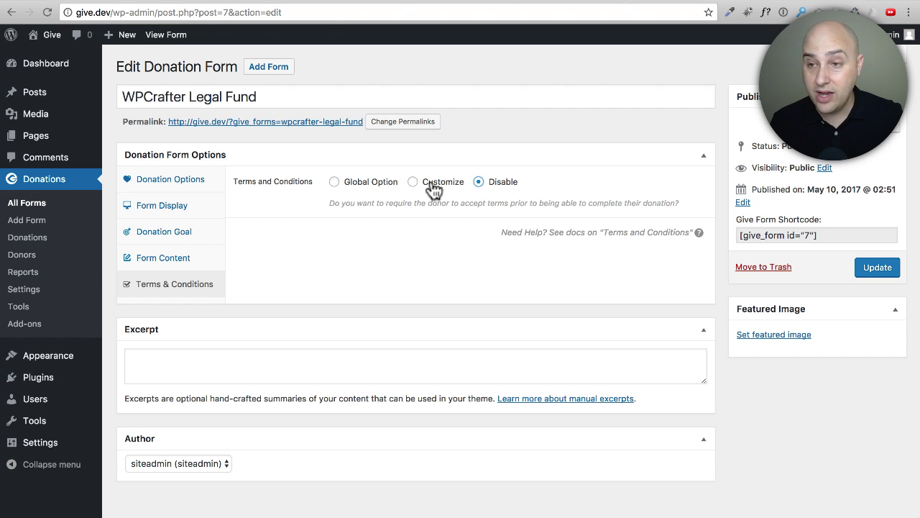
{"action": "left_click", "coordinate": [879, 274]}
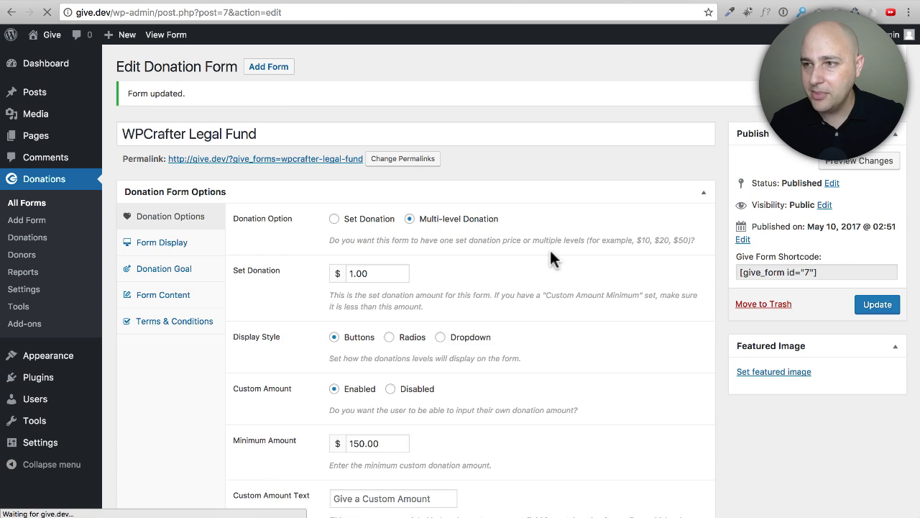
Reload the live form, submit a Gold donation by Test Donation with the donor's first and last name, and review the receipt.
{"action": "key", "text": "ctrl+Tab"}
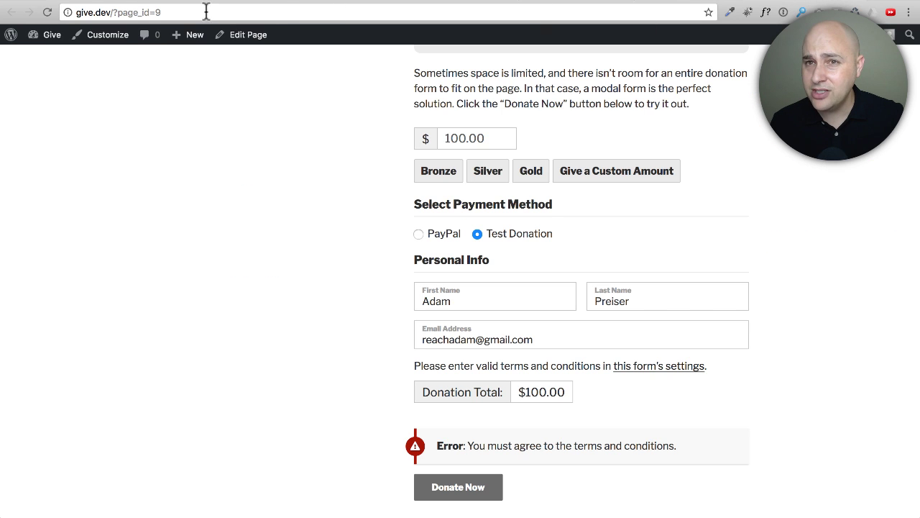
{"action": "left_click", "coordinate": [47, 13]}
{"action": "scroll", "coordinate": [227, 220], "scroll_direction": "up", "scroll_amount": 3}
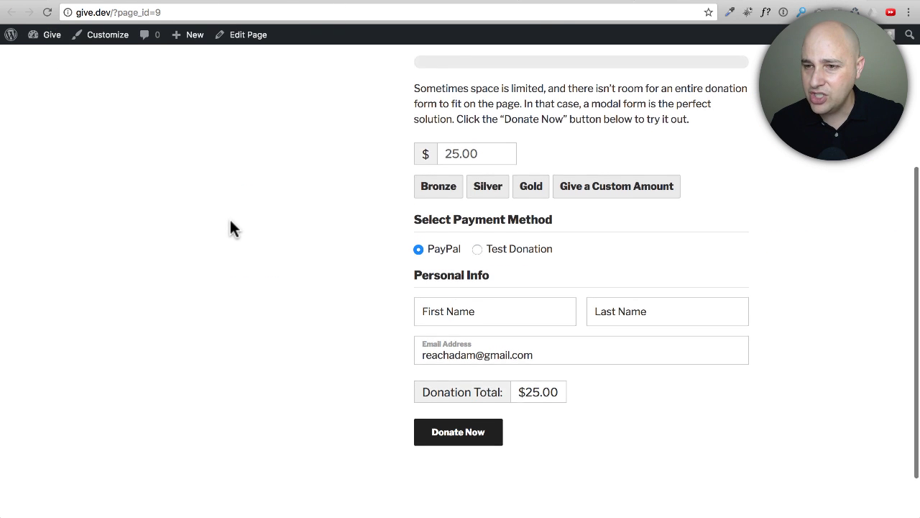
{"action": "scroll", "coordinate": [439, 245], "scroll_direction": "down", "scroll_amount": 2}
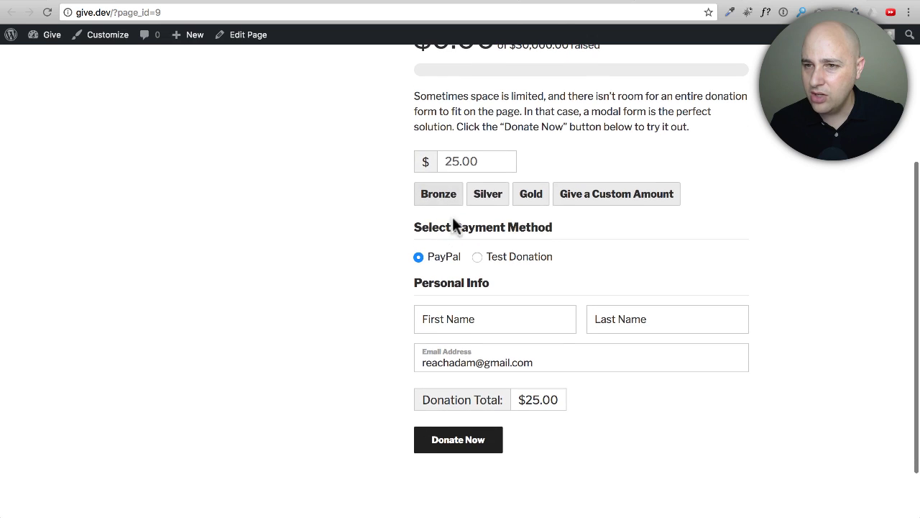
{"action": "left_click", "coordinate": [531, 196]}
{"action": "left_click", "coordinate": [468, 319]}
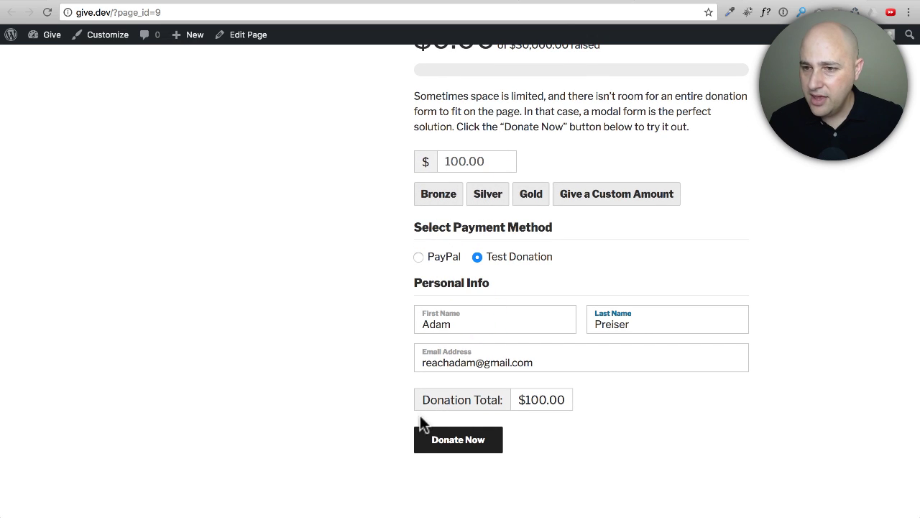
{"action": "left_click", "coordinate": [463, 448]}
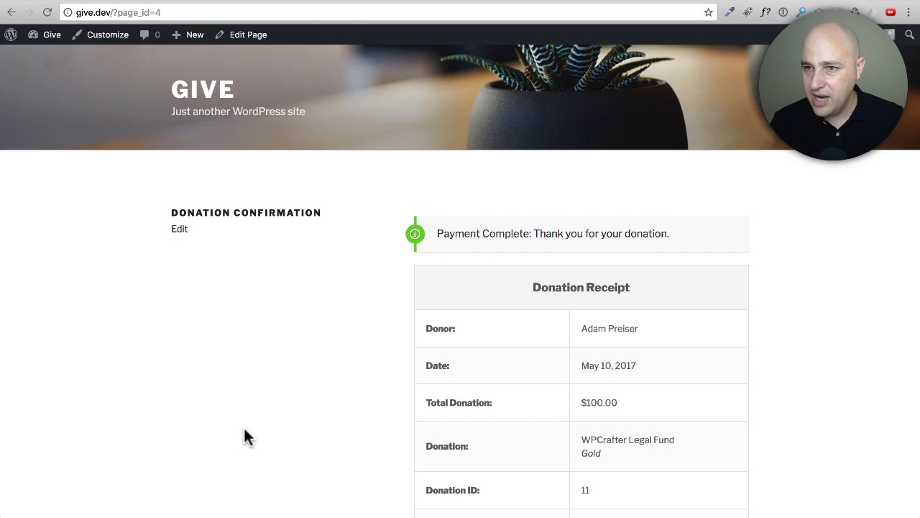
{"action": "scroll", "coordinate": [352, 305], "scroll_direction": "down", "scroll_amount": 3}
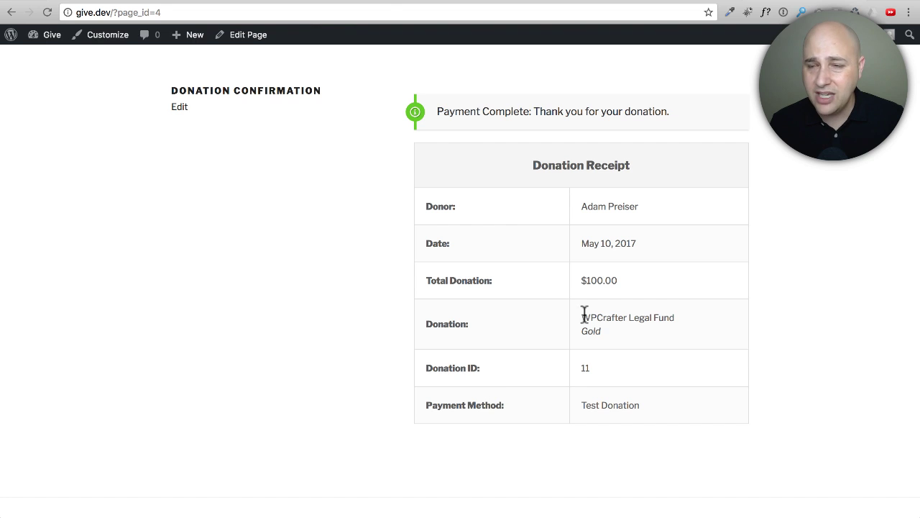
Review the Give donation history and the donors list in the WordPress admin.
{"action": "left_click", "coordinate": [676, 3]}
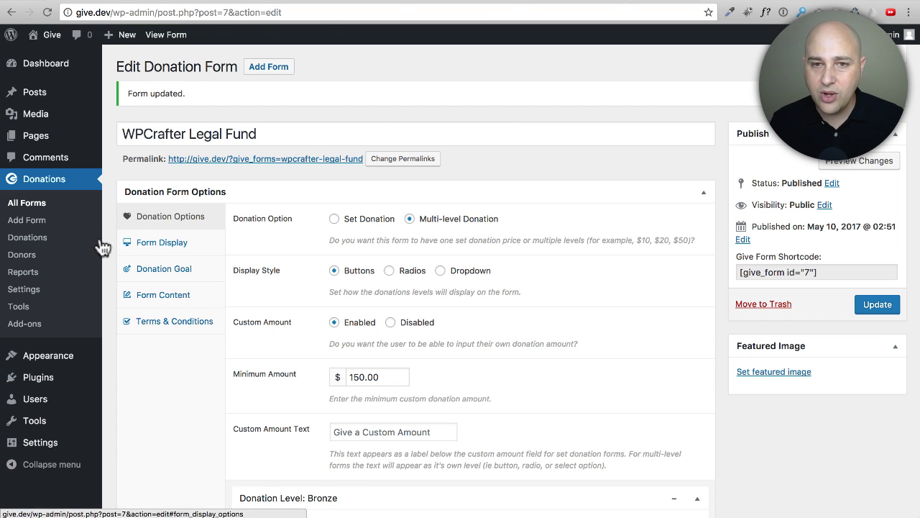
{"action": "left_click", "coordinate": [26, 236]}
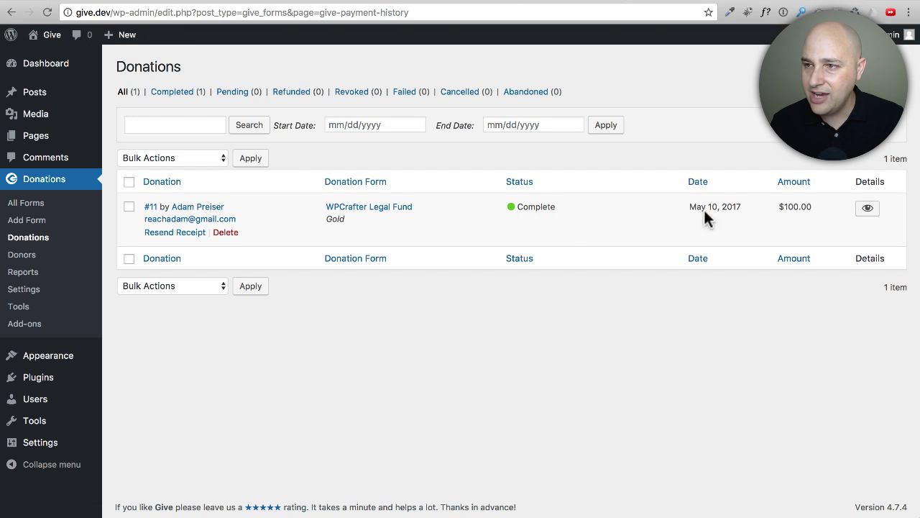
{"action": "left_click", "coordinate": [20, 256]}
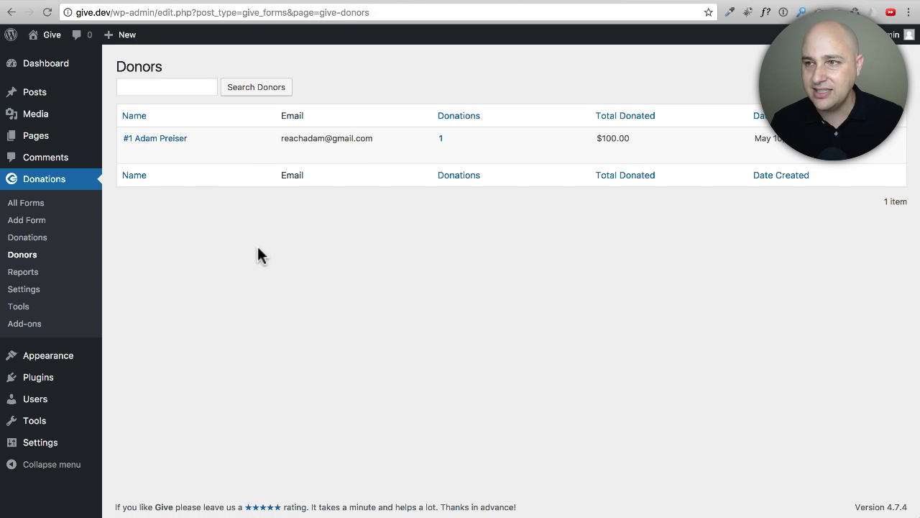
Examine the Give reports for income, forms, donors and donation methods, plus the export options.
{"action": "left_click", "coordinate": [33, 271]}
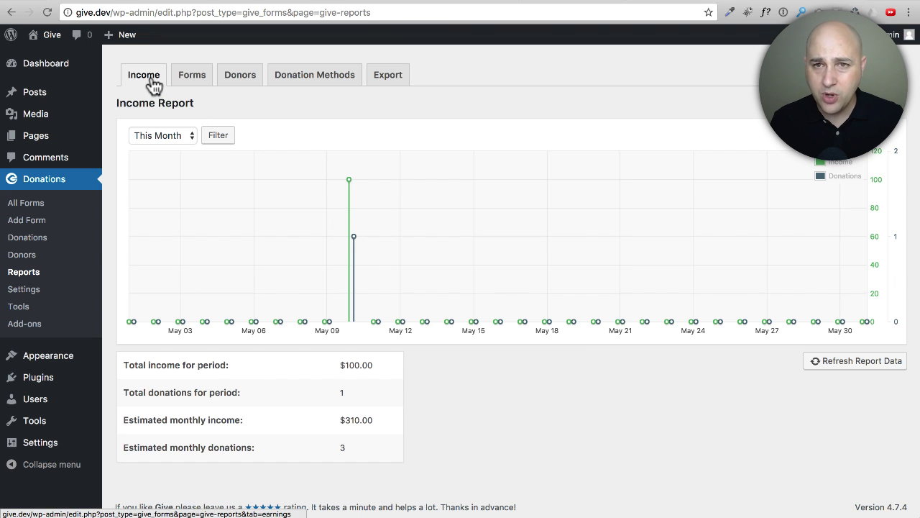
{"action": "left_click", "coordinate": [185, 79]}
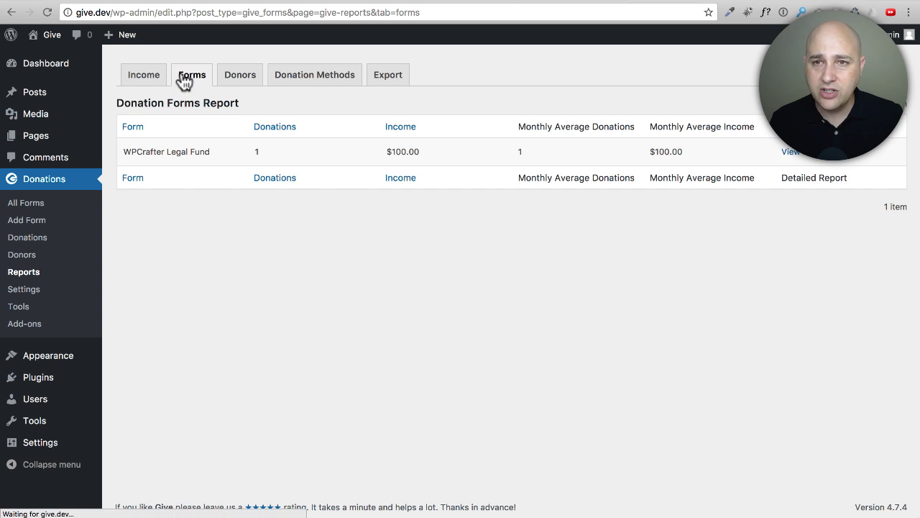
{"action": "left_click", "coordinate": [240, 81]}
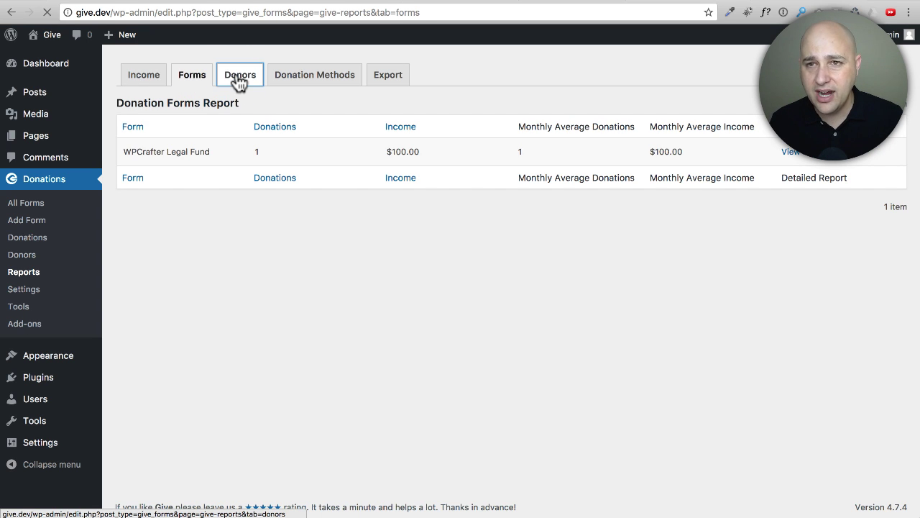
{"action": "left_click", "coordinate": [295, 82]}
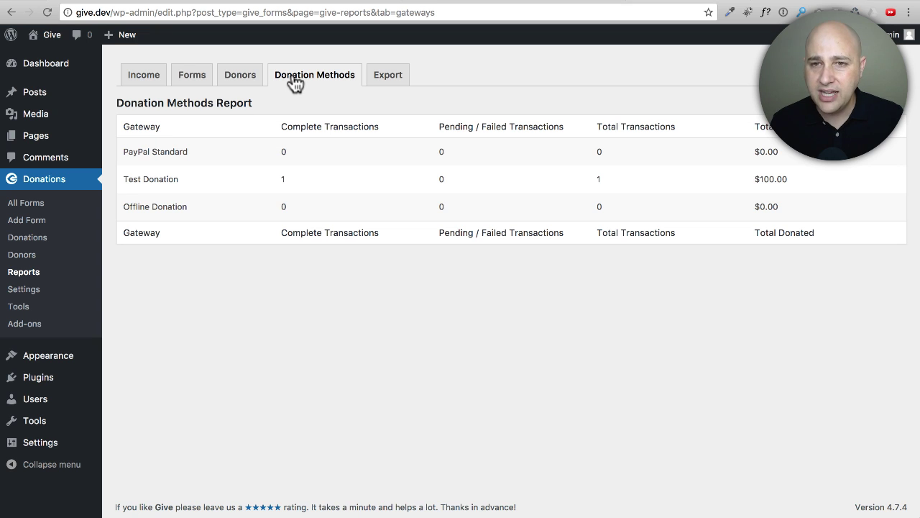
{"action": "left_click", "coordinate": [377, 74]}
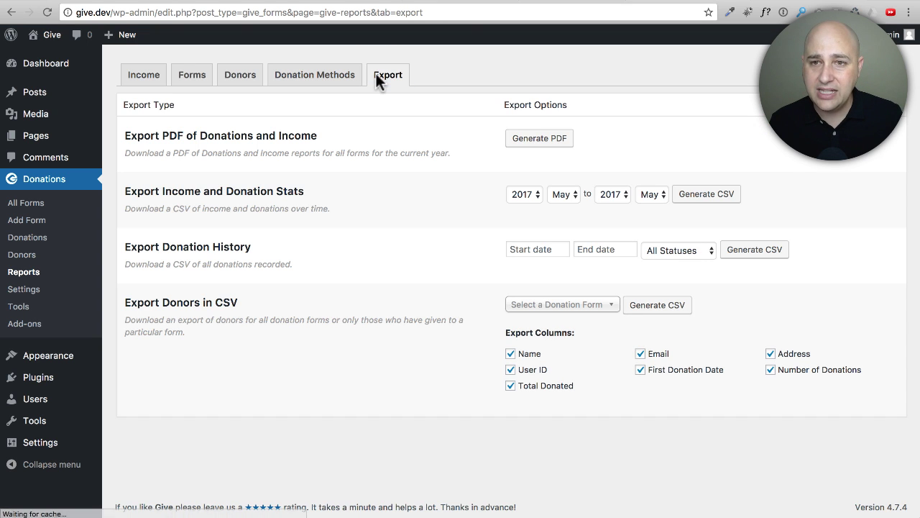
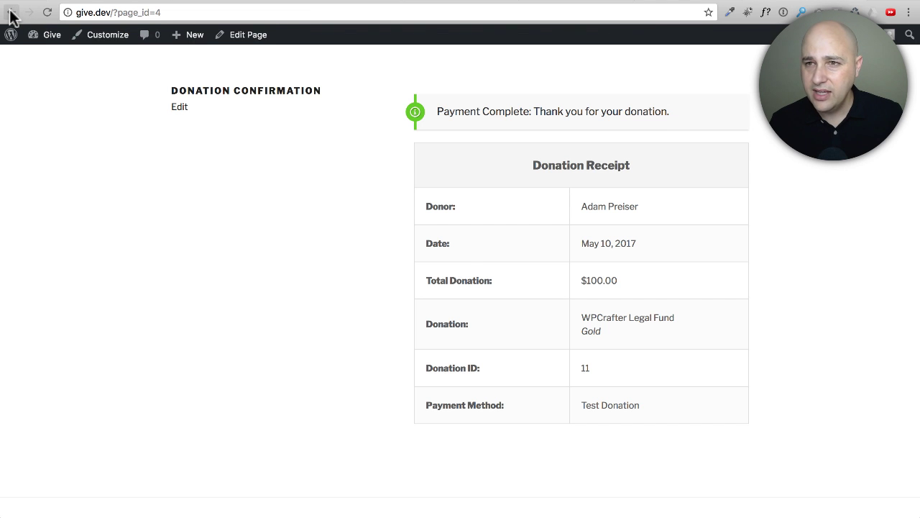
Return to the live WPCrafter Legal Fund page and check the goal progress above the form.
{"action": "left_click", "coordinate": [12, 13]}
{"action": "scroll", "coordinate": [169, 176], "scroll_direction": "up", "scroll_amount": 5}
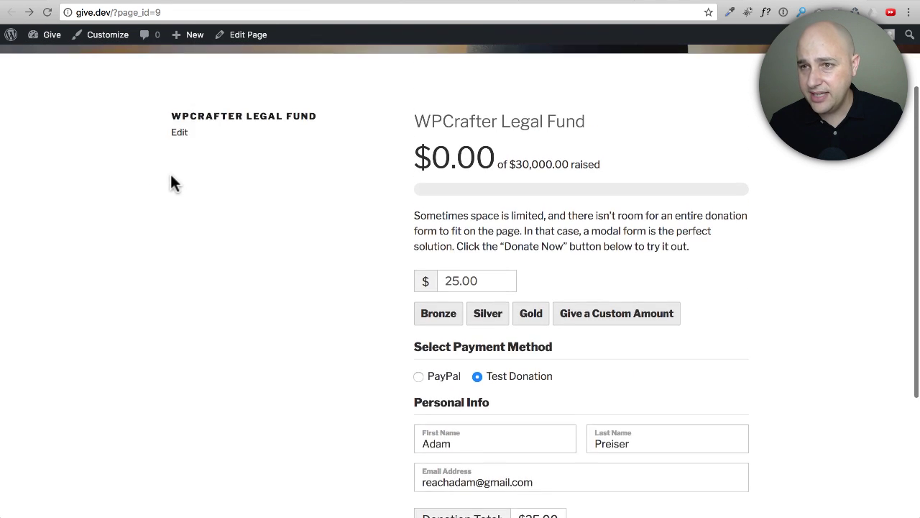
{"action": "scroll", "coordinate": [171, 172], "scroll_direction": "down", "scroll_amount": 1}
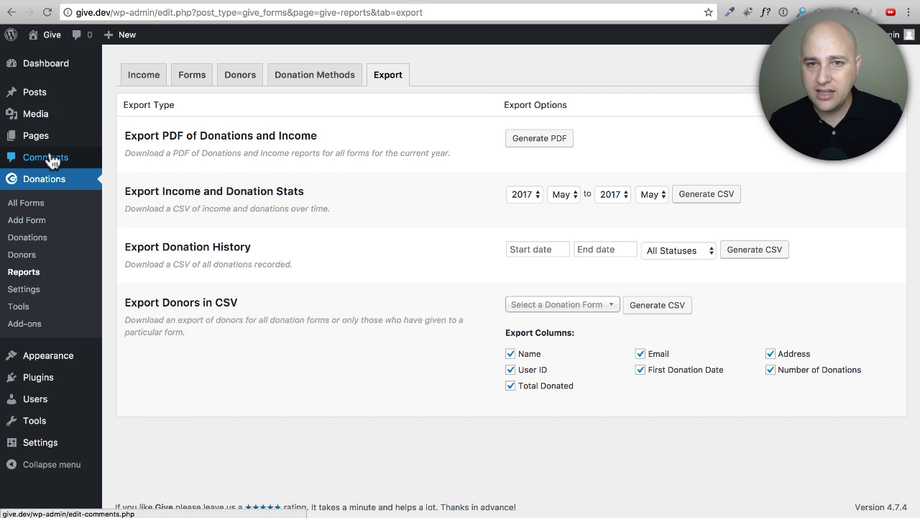
Search the WordPress theme directory for generatepress, then install and activate the GeneratePress theme.
{"action": "mouse_move", "coordinate": [26, 361]}
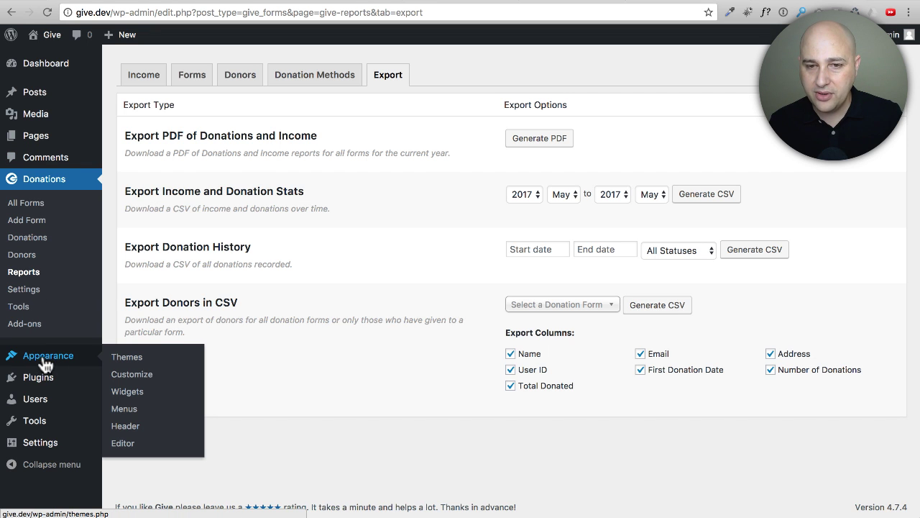
{"action": "left_click", "coordinate": [124, 364]}
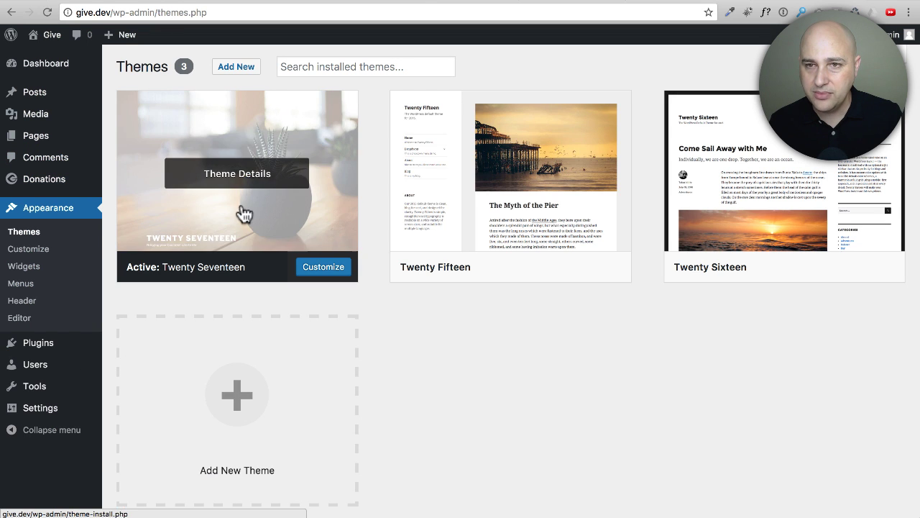
{"action": "left_click", "coordinate": [235, 67]}
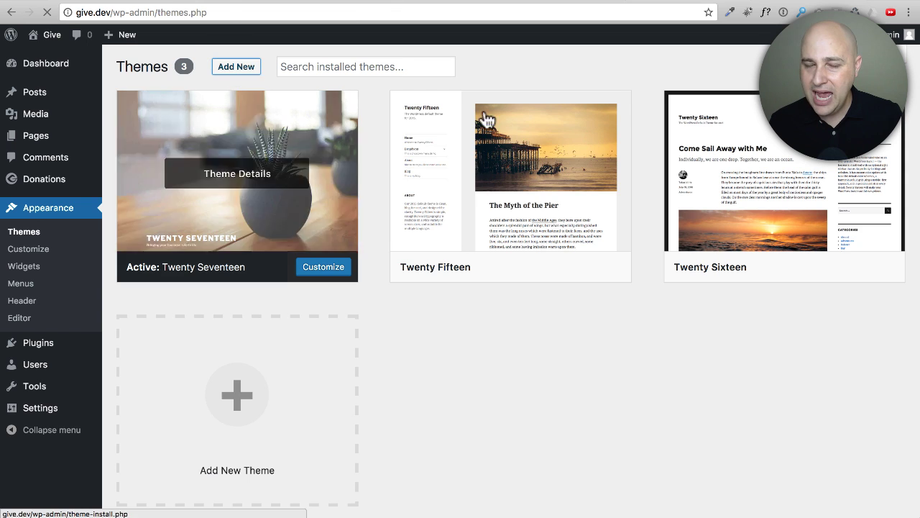
{"action": "left_click", "coordinate": [750, 97]}
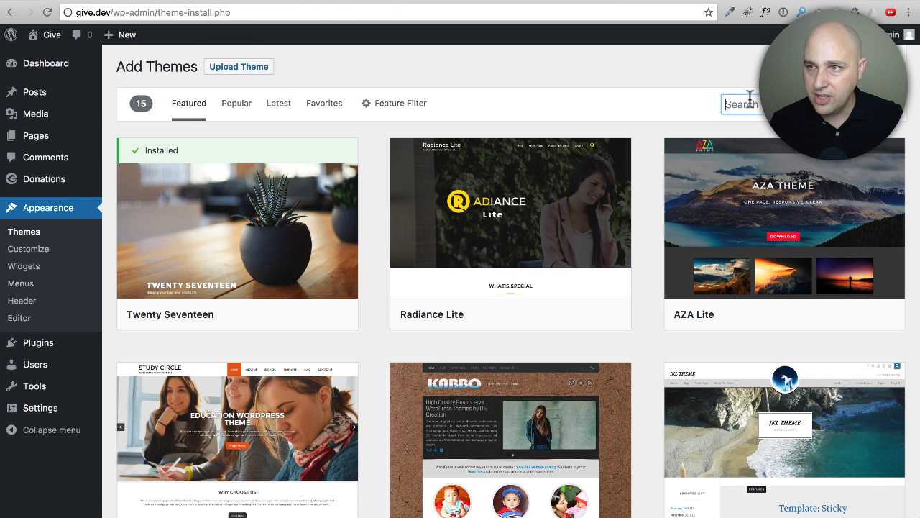
{"action": "type", "text": "generatepress"}
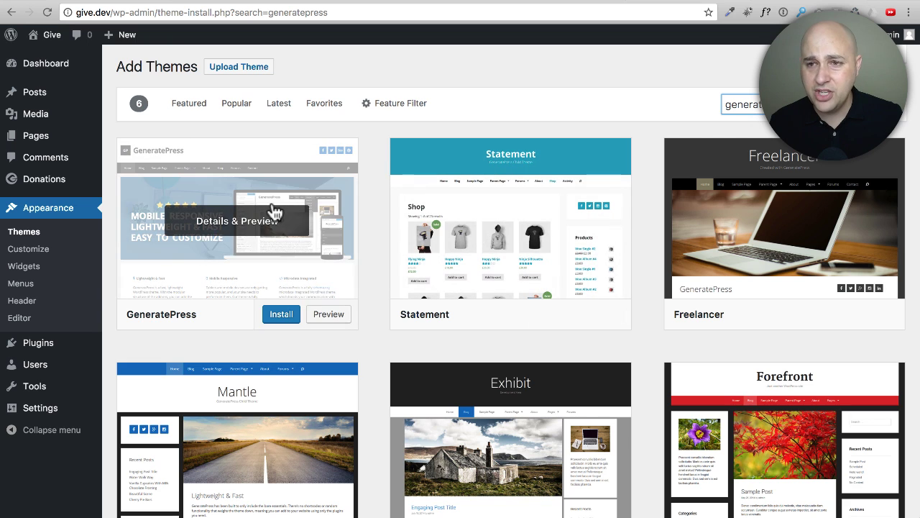
{"action": "left_click", "coordinate": [274, 321]}
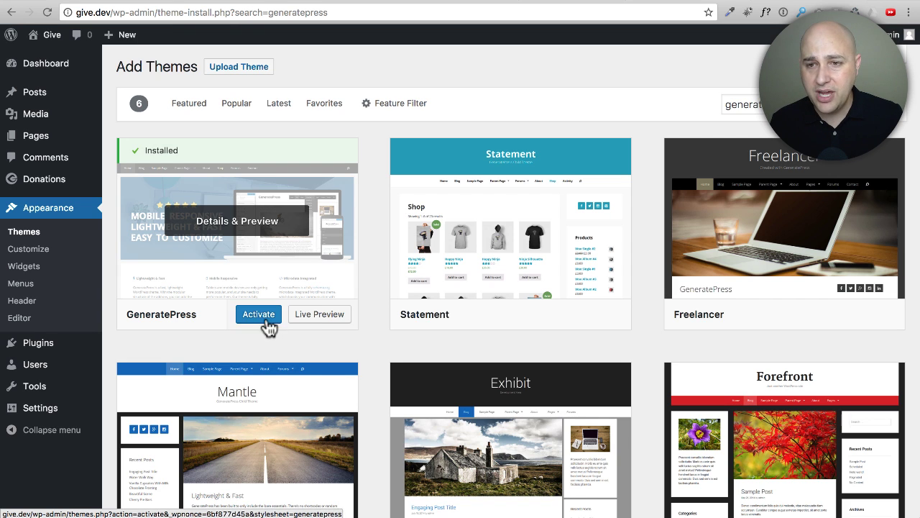
{"action": "left_click", "coordinate": [259, 317]}
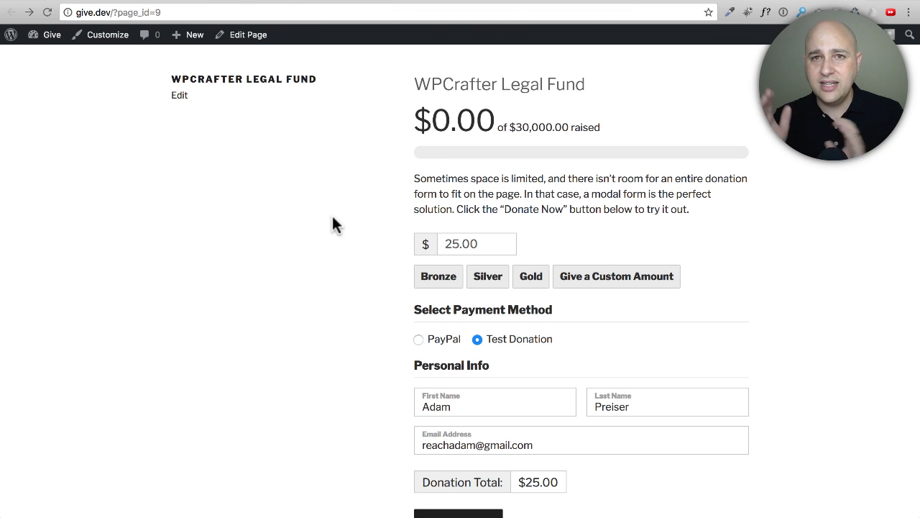
Reload the live WPCrafter Legal Fund page and examine the whole donation form in the new theme.
{"action": "left_click", "coordinate": [46, 12]}
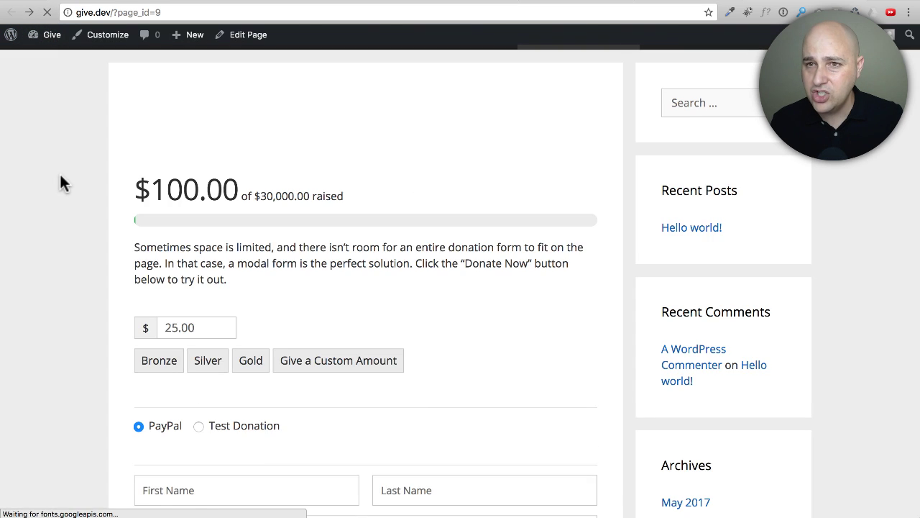
{"action": "scroll", "coordinate": [61, 184], "scroll_direction": "up", "scroll_amount": 3}
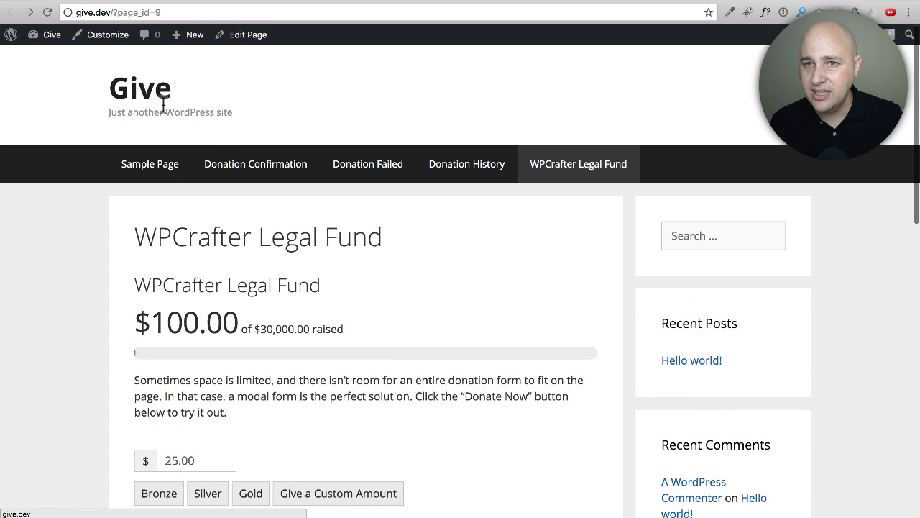
{"action": "scroll", "coordinate": [345, 185], "scroll_direction": "down", "scroll_amount": 5}
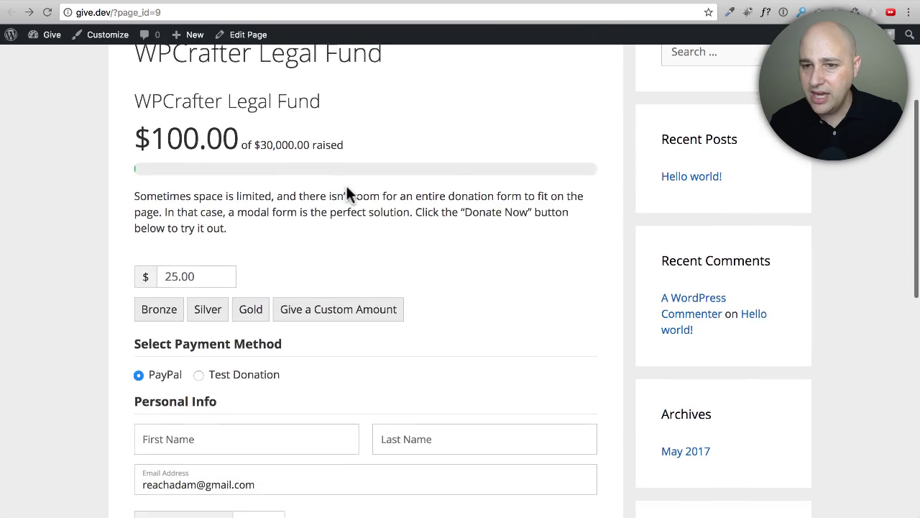
{"action": "scroll", "coordinate": [349, 201], "scroll_direction": "down", "scroll_amount": 1}
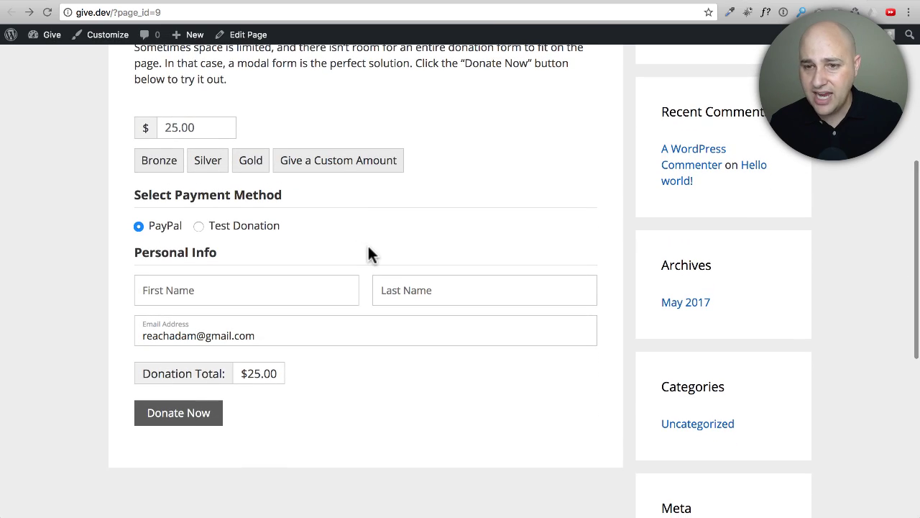
{"action": "scroll", "coordinate": [370, 253], "scroll_direction": "up", "scroll_amount": 1}
{"action": "scroll", "coordinate": [370, 253], "scroll_direction": "down", "scroll_amount": 2}
{"action": "scroll", "coordinate": [370, 253], "scroll_direction": "up", "scroll_amount": 8}
{"action": "scroll", "coordinate": [368, 248], "scroll_direction": "up", "scroll_amount": 3}
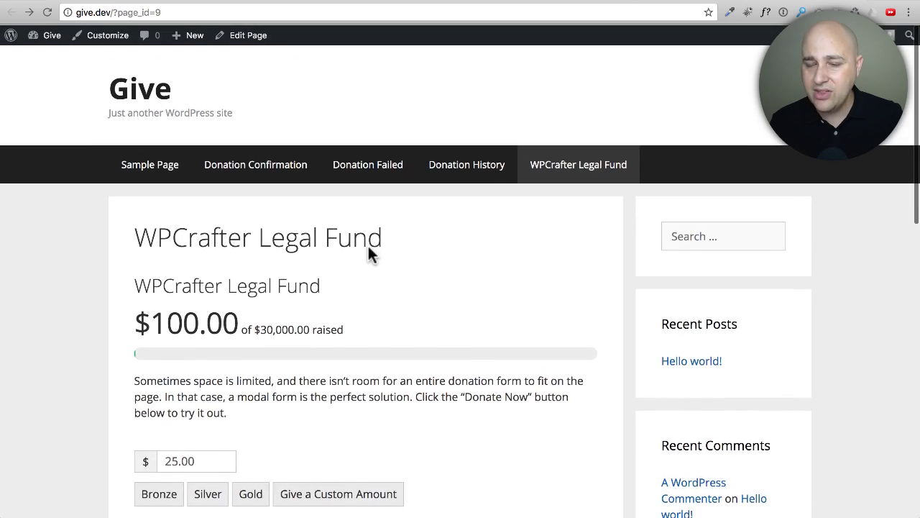
{"action": "scroll", "coordinate": [368, 248], "scroll_direction": "down", "scroll_amount": 2}
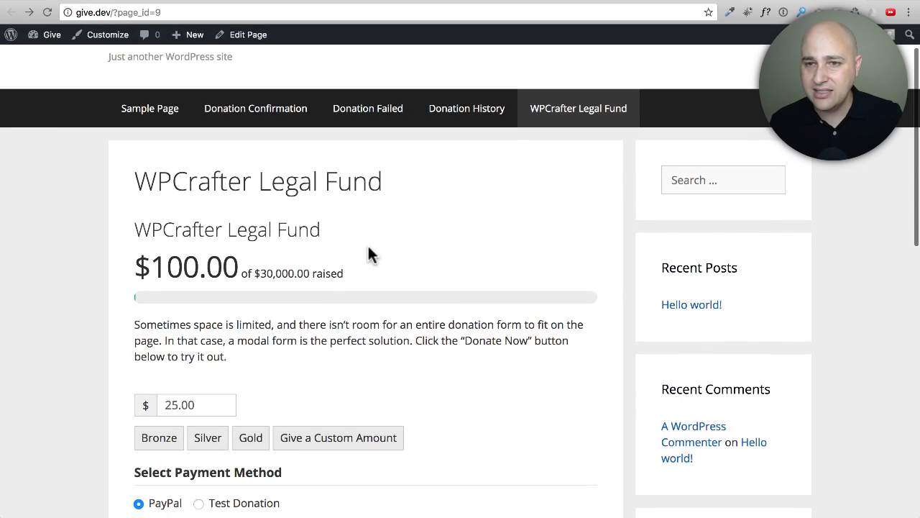
Open the Developers Docs on the Give website and look through the articles in that section.
{"action": "left_click", "coordinate": [583, 3]}
{"action": "scroll", "coordinate": [591, 144], "scroll_direction": "up", "scroll_amount": 6}
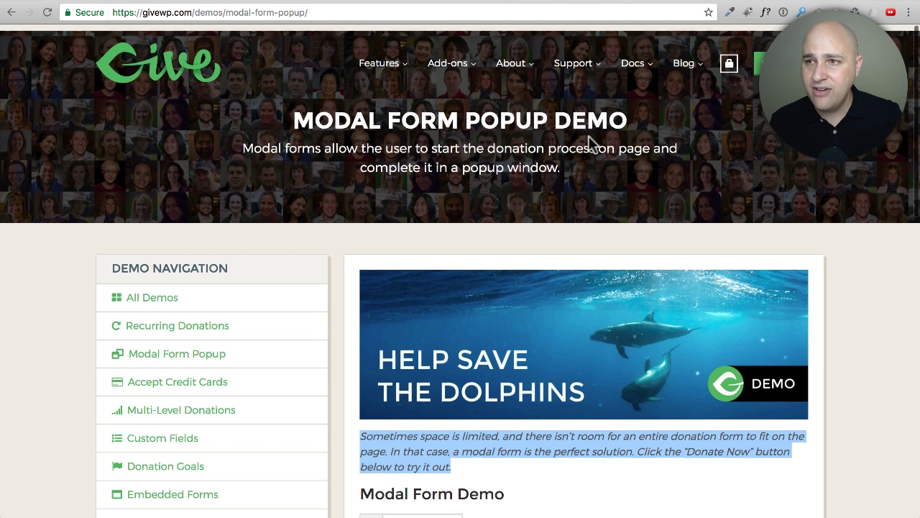
{"action": "mouse_move", "coordinate": [642, 65]}
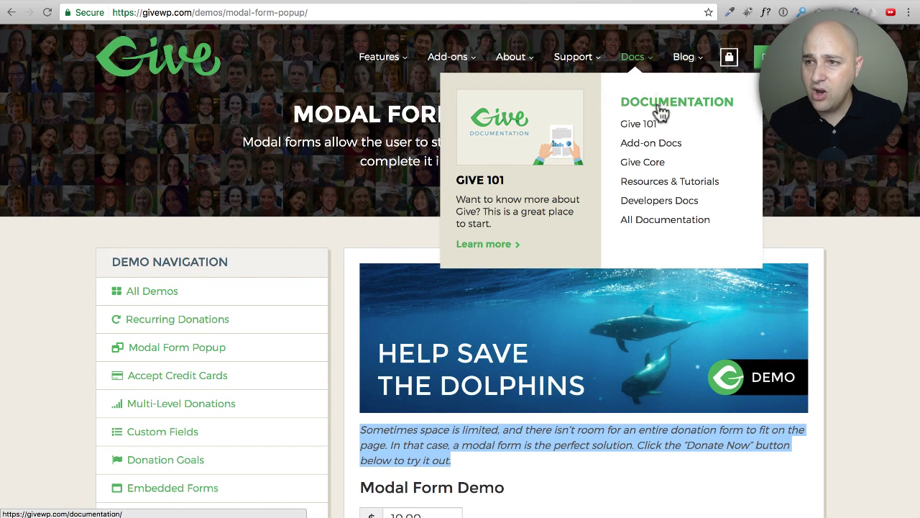
{"action": "left_click", "coordinate": [654, 209]}
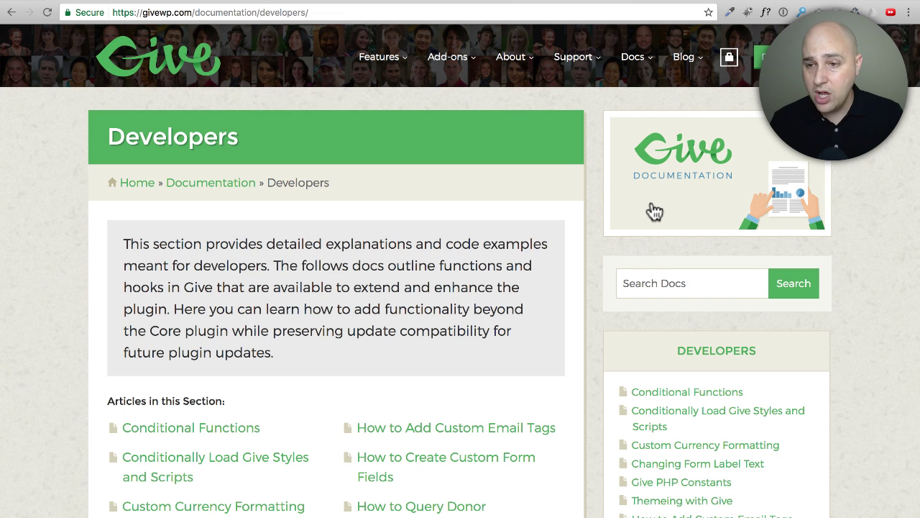
{"action": "scroll", "coordinate": [455, 269], "scroll_direction": "down", "scroll_amount": 5}
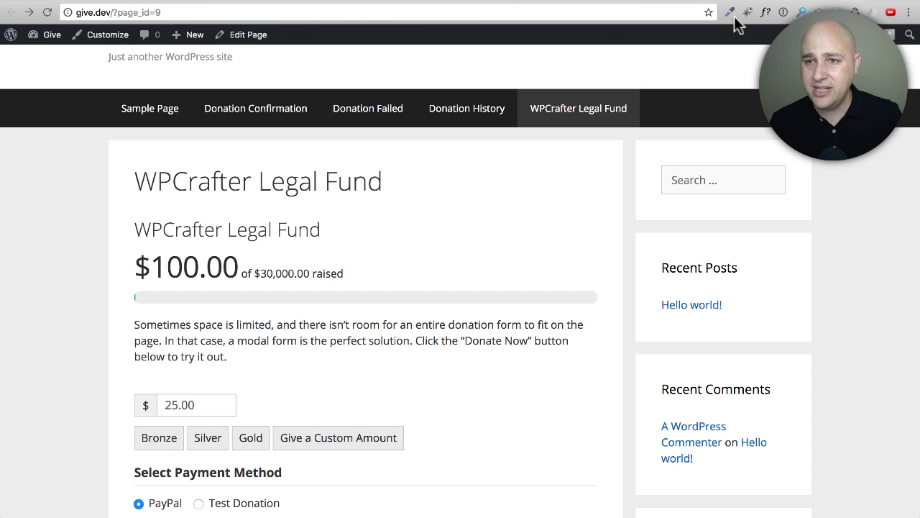
On the live donation form, fill in the donor's first and last name and try to submit a $25.00 PayPal donation.
{"action": "scroll", "coordinate": [303, 227], "scroll_direction": "down", "scroll_amount": 3}
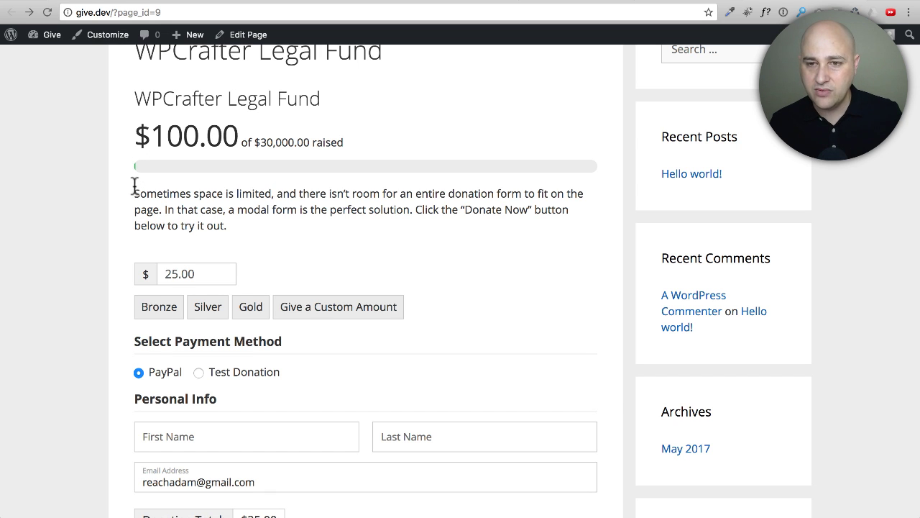
{"action": "scroll", "coordinate": [134, 184], "scroll_direction": "down", "scroll_amount": 3}
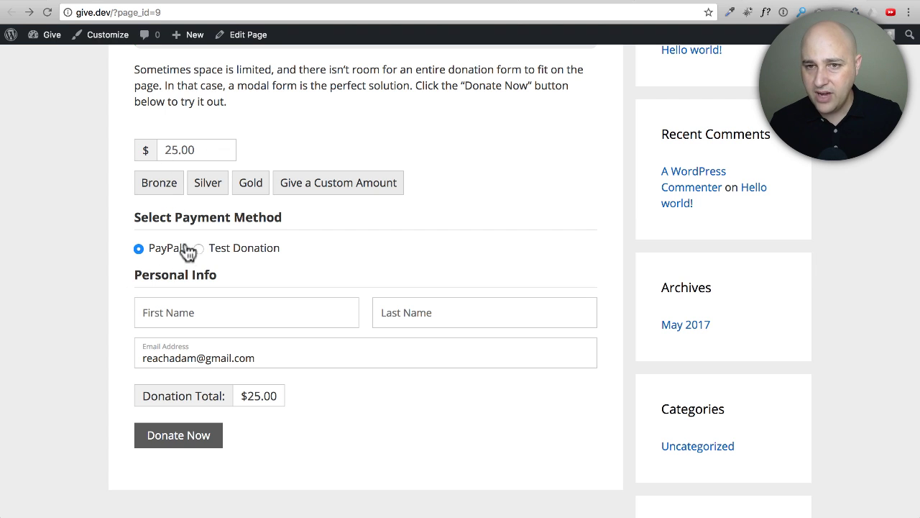
{"action": "left_click", "coordinate": [197, 312]}
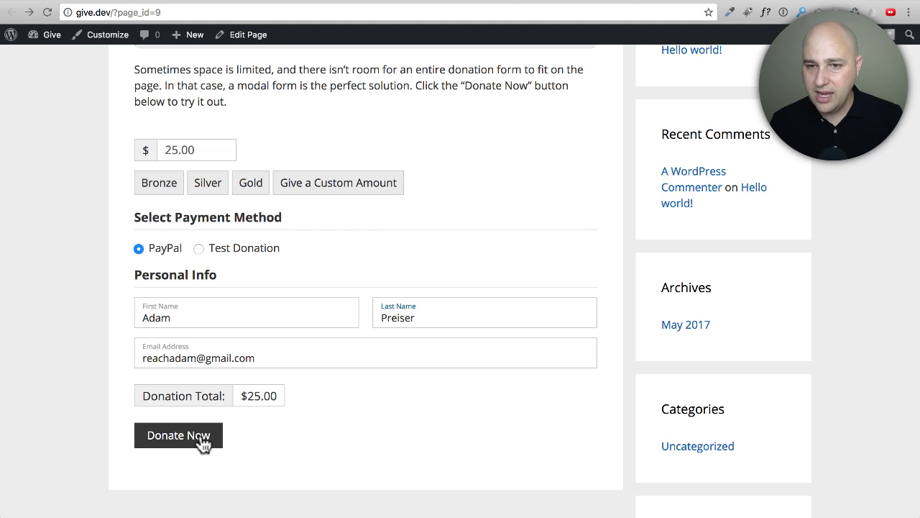
{"action": "left_click", "coordinate": [199, 440]}
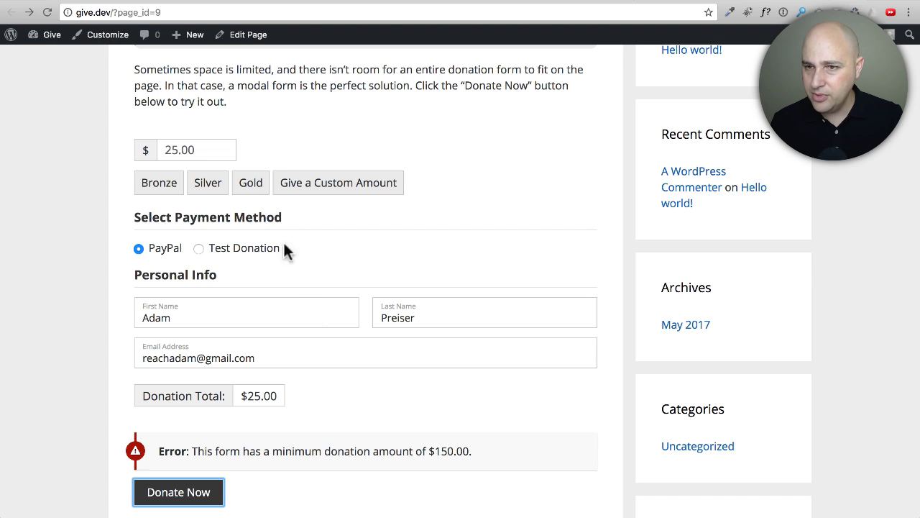
Set the donation amount to 150.00 and submit the donation with PayPal as the payment method.
{"action": "left_click", "coordinate": [253, 186]}
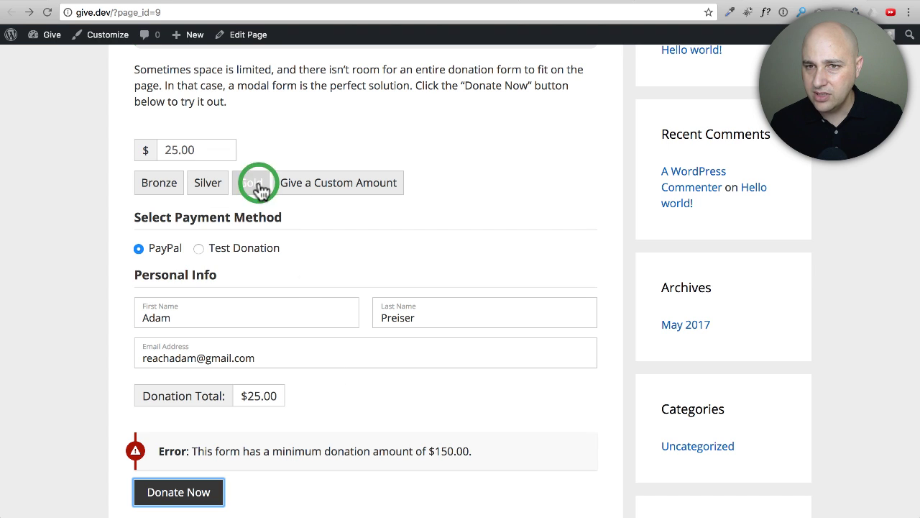
{"action": "left_click", "coordinate": [180, 149]}
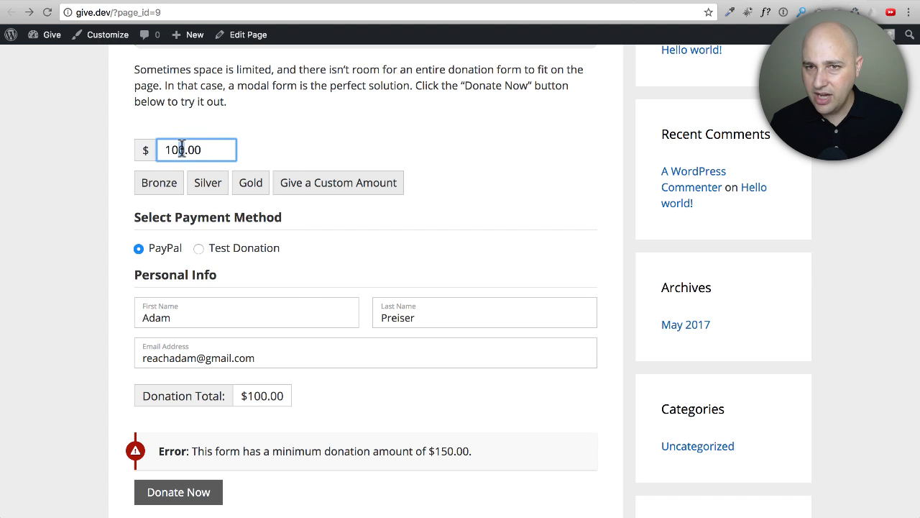
{"action": "left_click", "coordinate": [174, 149]}
{"action": "key", "text": "Right"}
{"action": "key", "text": "BackSpace"}
{"action": "type", "text": "5"}
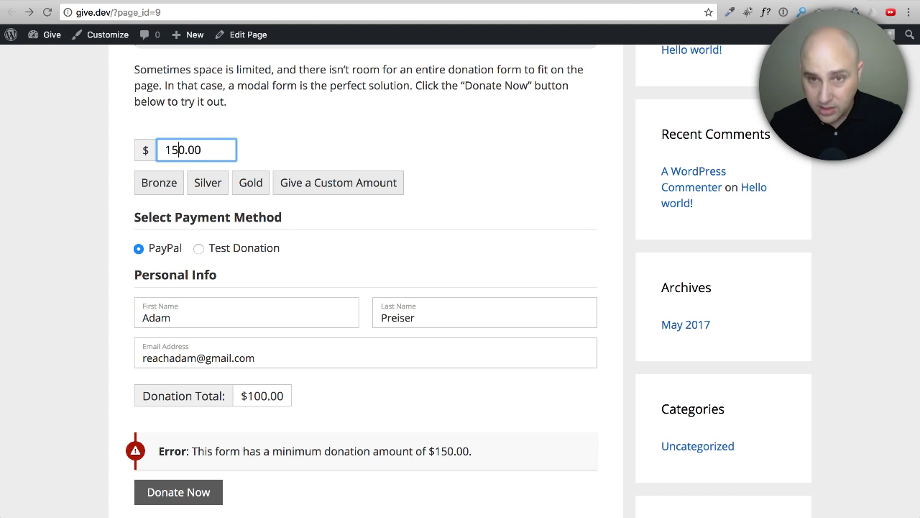
{"action": "left_click", "coordinate": [193, 495]}
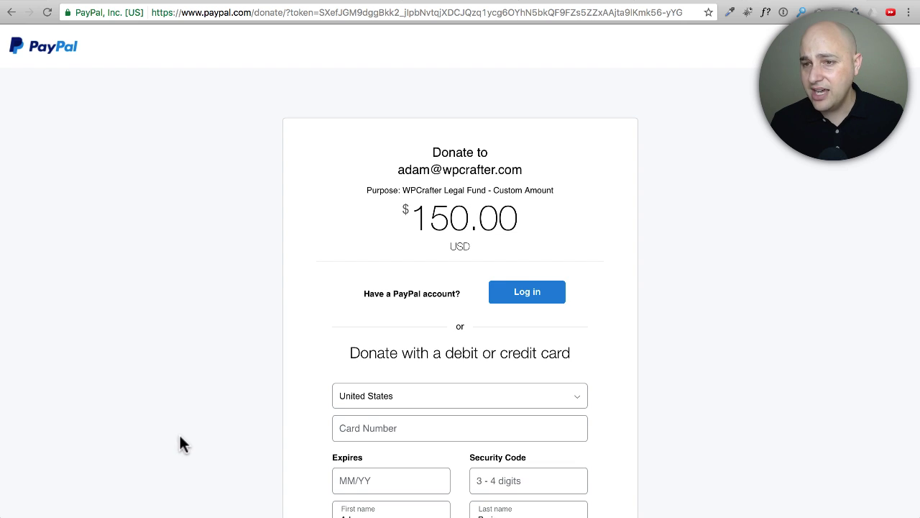
Examine the PayPal donation page, including the purpose, amount, card fields, billing address and contact information.
{"action": "scroll", "coordinate": [179, 439], "scroll_direction": "down", "scroll_amount": 2}
{"action": "scroll", "coordinate": [179, 439], "scroll_direction": "down", "scroll_amount": 4}
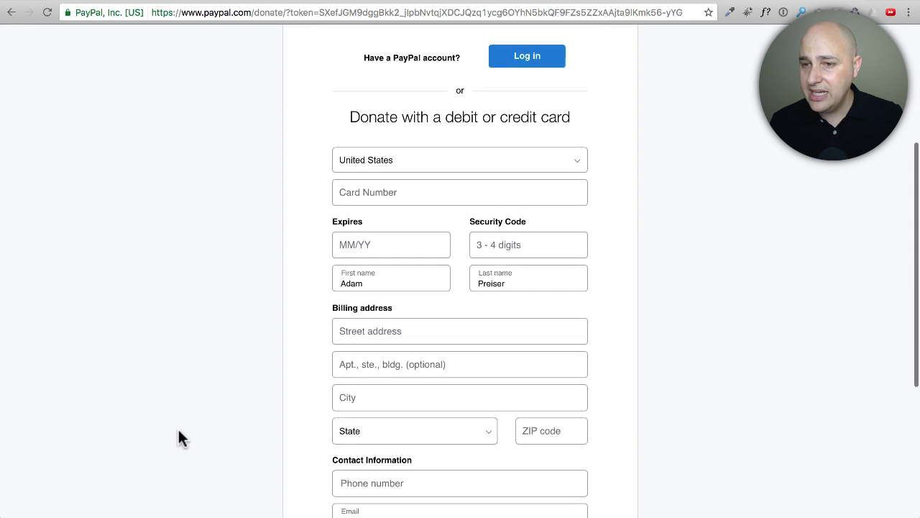
{"action": "scroll", "coordinate": [179, 439], "scroll_direction": "up", "scroll_amount": 6}
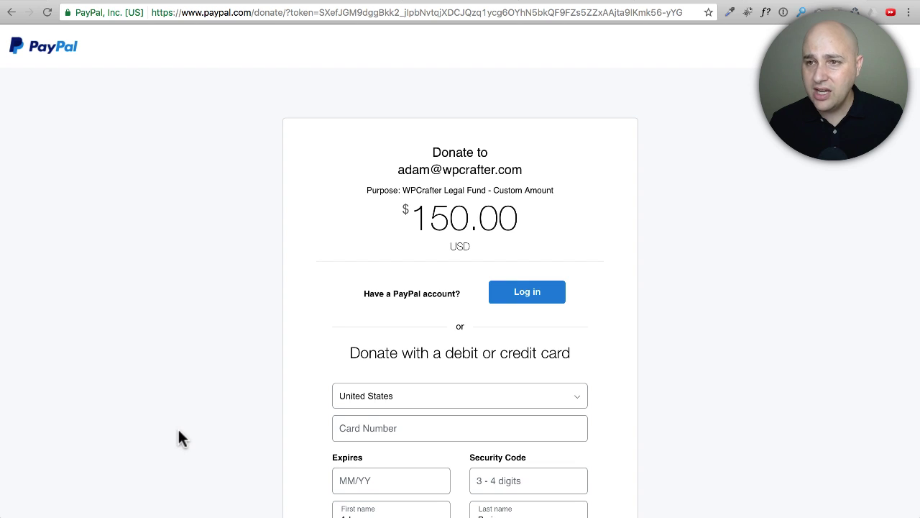
{"action": "scroll", "coordinate": [179, 439], "scroll_direction": "up", "scroll_amount": 1}
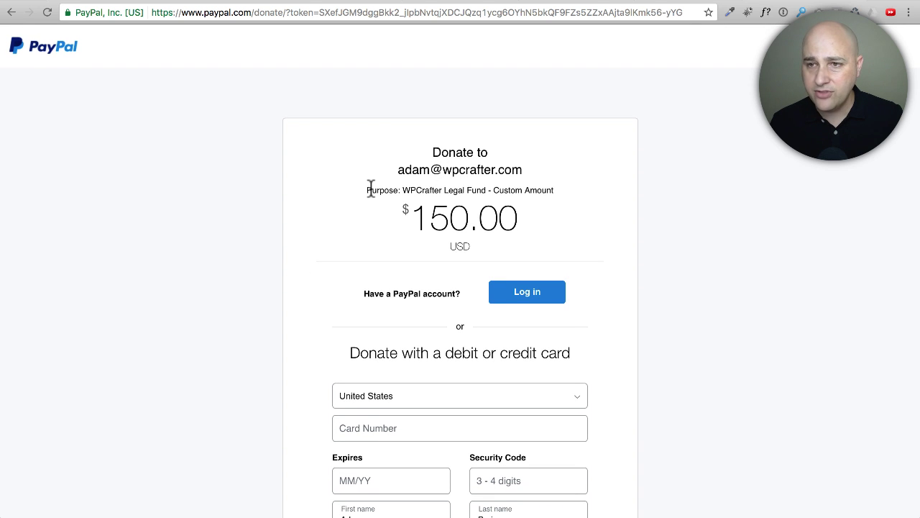
{"action": "scroll", "coordinate": [374, 230], "scroll_direction": "down", "scroll_amount": 2}
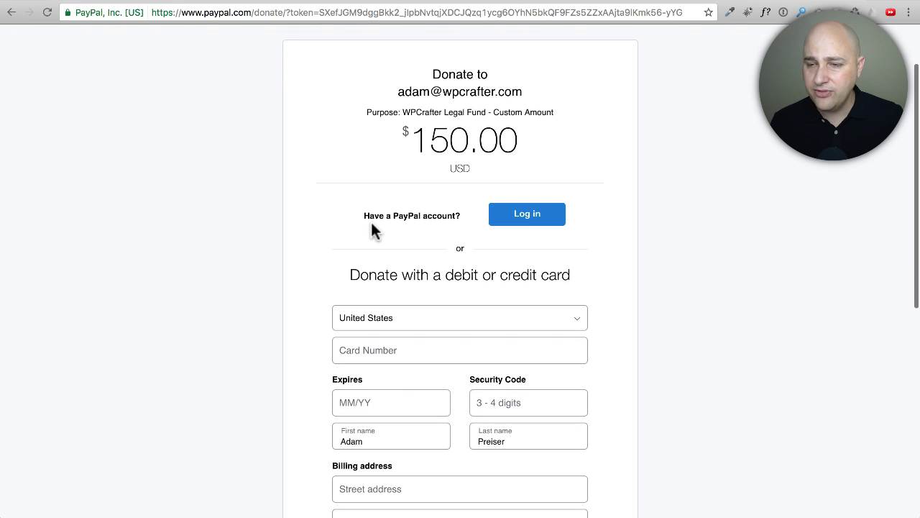
{"action": "scroll", "coordinate": [371, 223], "scroll_direction": "down", "scroll_amount": 5}
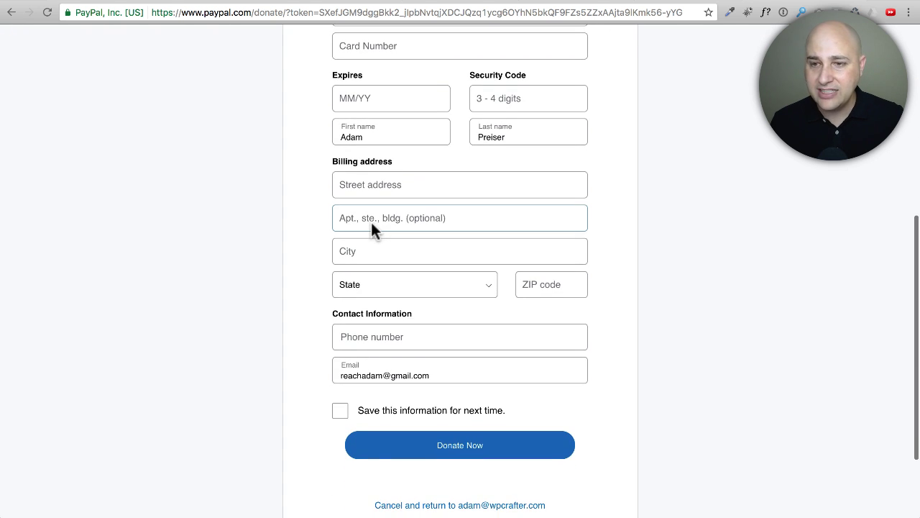
{"action": "scroll", "coordinate": [316, 229], "scroll_direction": "up", "scroll_amount": 8}
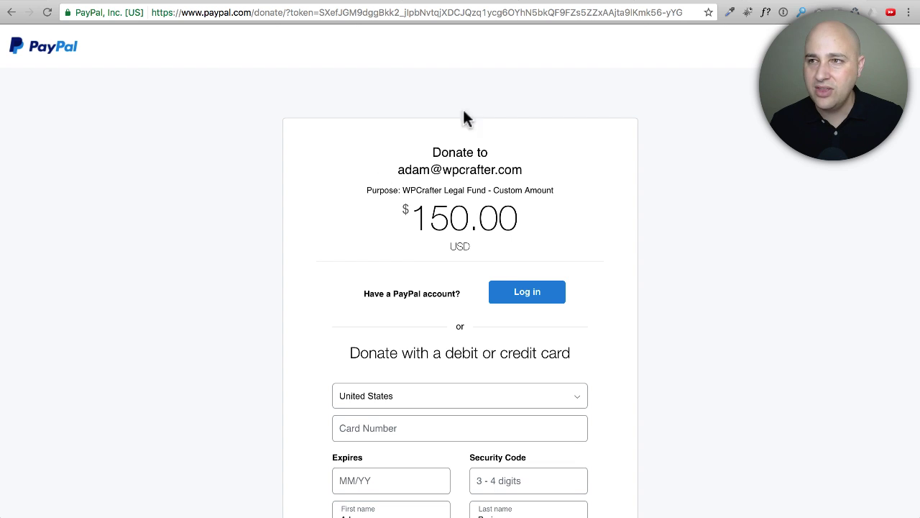
Return to the Give Developers documentation page and view its introduction.
{"action": "left_click", "coordinate": [662, 0]}
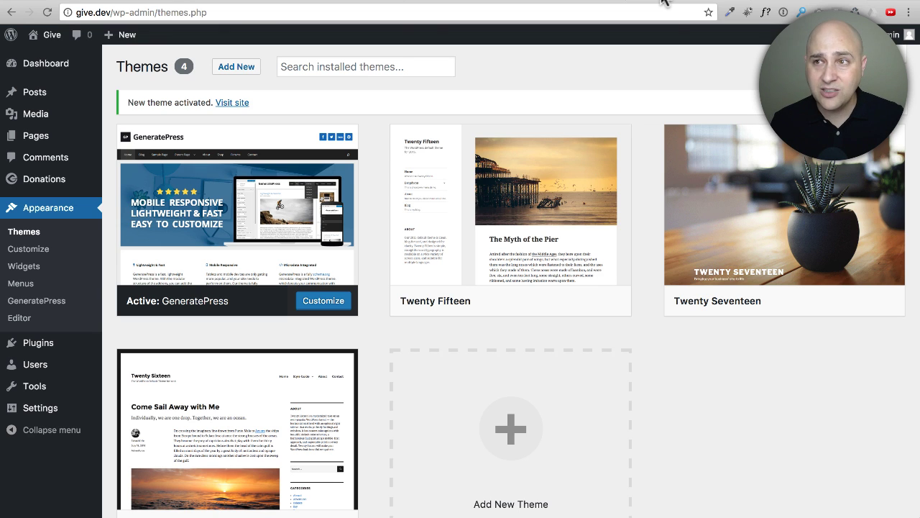
{"action": "left_click", "coordinate": [555, 2]}
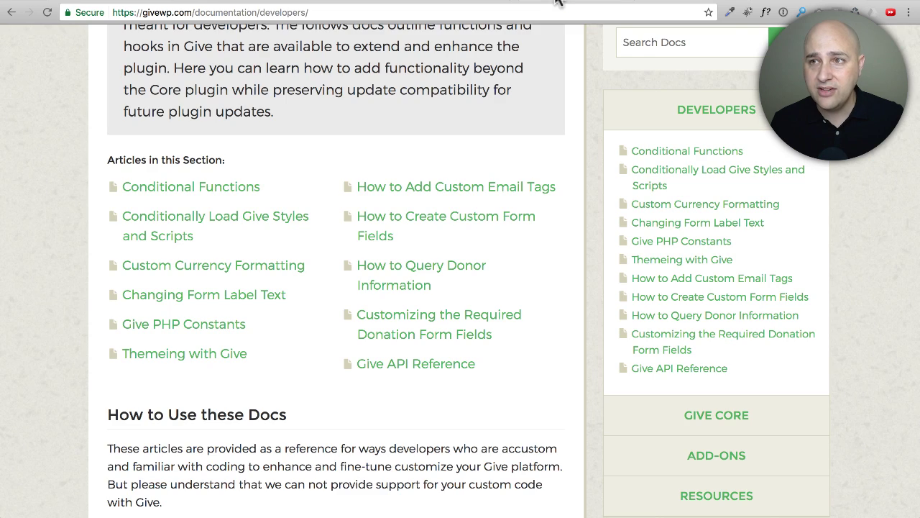
{"action": "scroll", "coordinate": [502, 159], "scroll_direction": "up", "scroll_amount": 5}
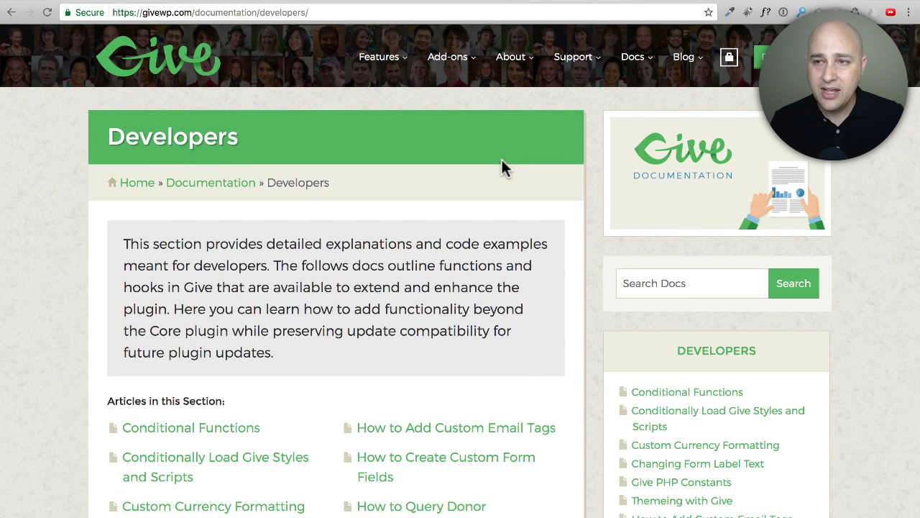